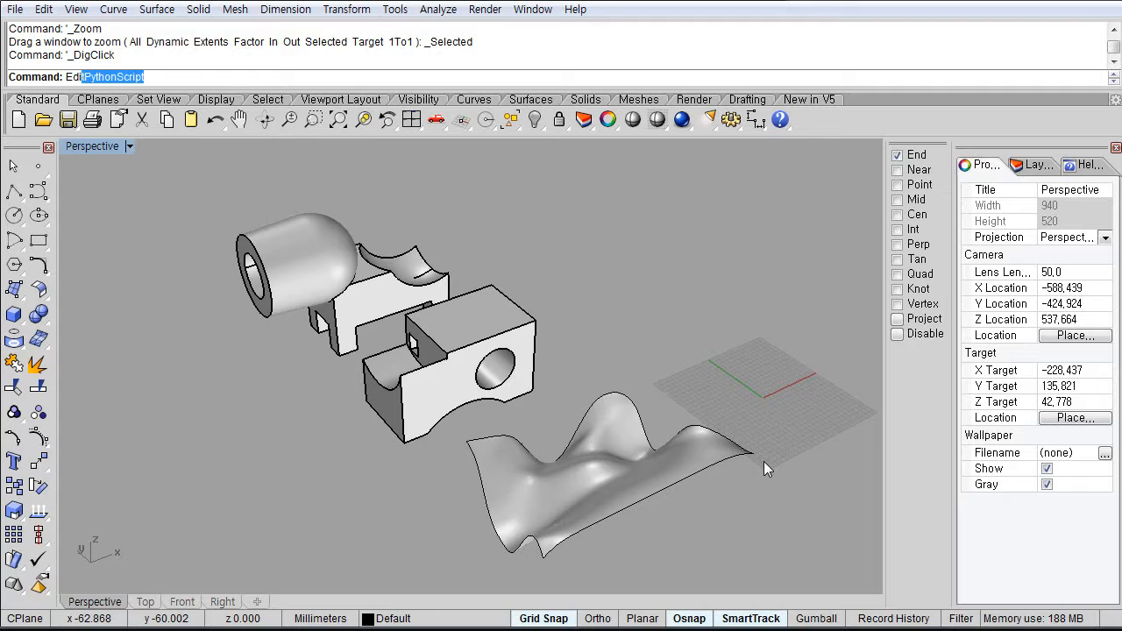
Open the Python script editor, run ASD103_contouring_v0.5.py and pick the wavy surface as the object to contour
{"action": "key", "text": "Return"}
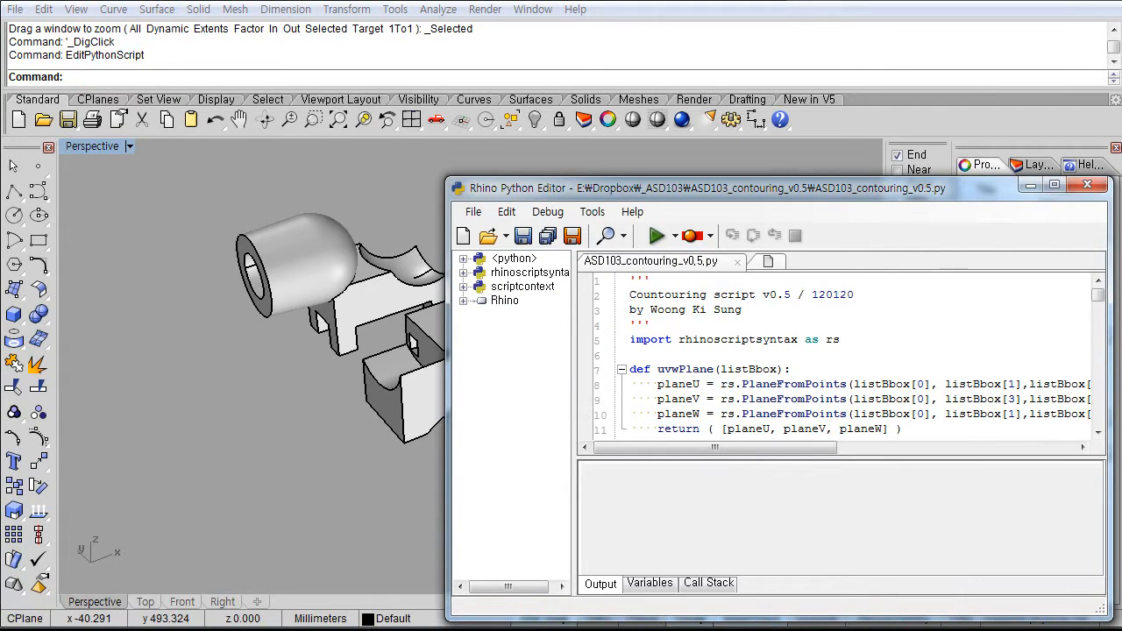
{"action": "mouse_move", "coordinate": [1097, 297]}
{"action": "left_mouse_down"}
{"action": "mouse_move", "coordinate": [1101, 421]}
{"action": "mouse_move", "coordinate": [1099, 289]}
{"action": "left_mouse_up"}
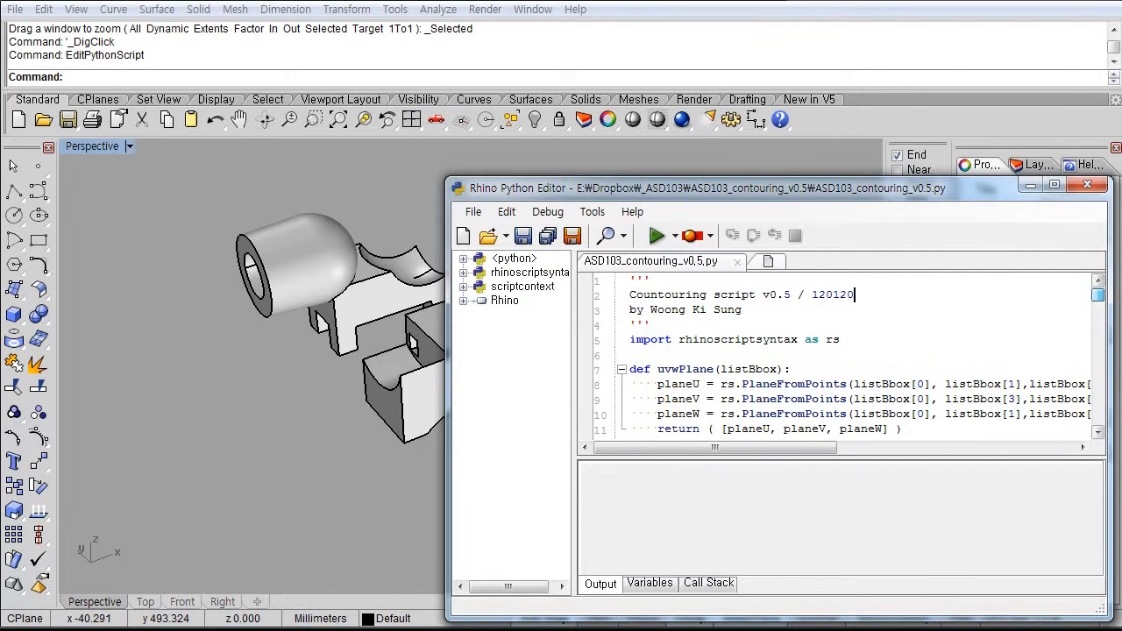
{"action": "left_click", "coordinate": [657, 236]}
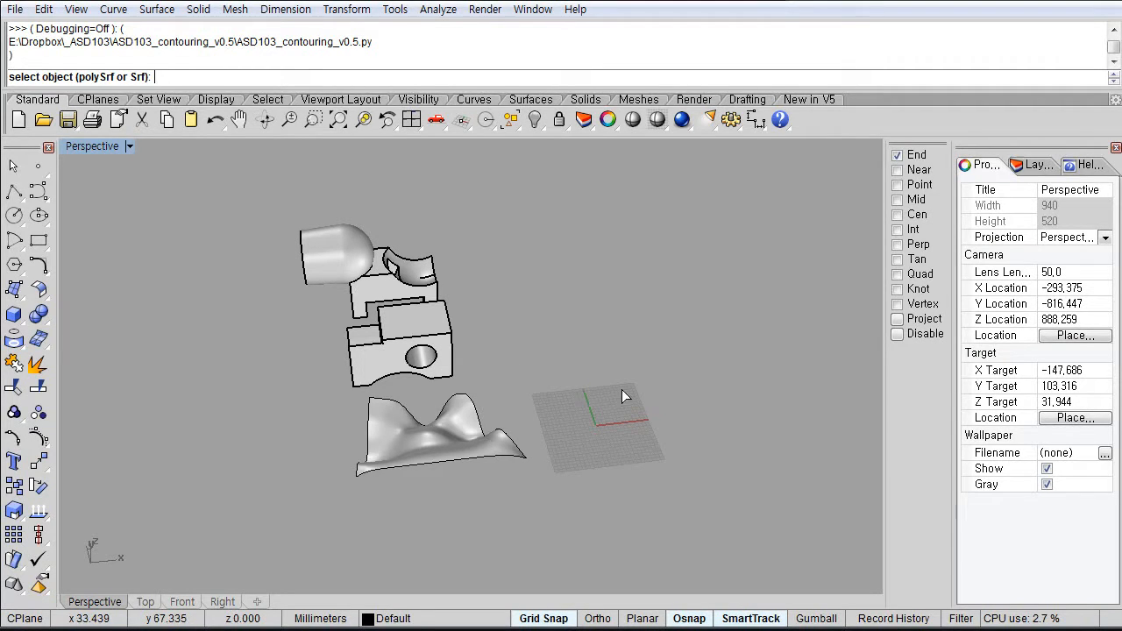
{"action": "mouse_move", "coordinate": [625, 396]}
{"action": "right_mouse_down"}
{"action": "mouse_move", "coordinate": [612, 408]}
{"action": "mouse_move", "coordinate": [601, 399]}
{"action": "right_mouse_up"}
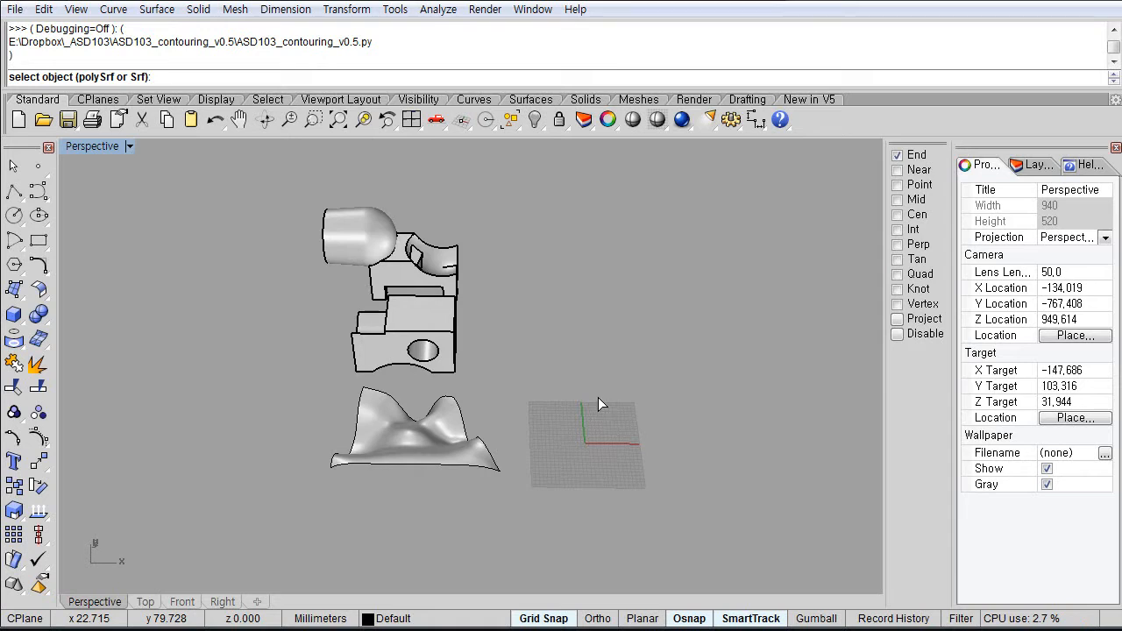
{"action": "left_click", "coordinate": [423, 441]}
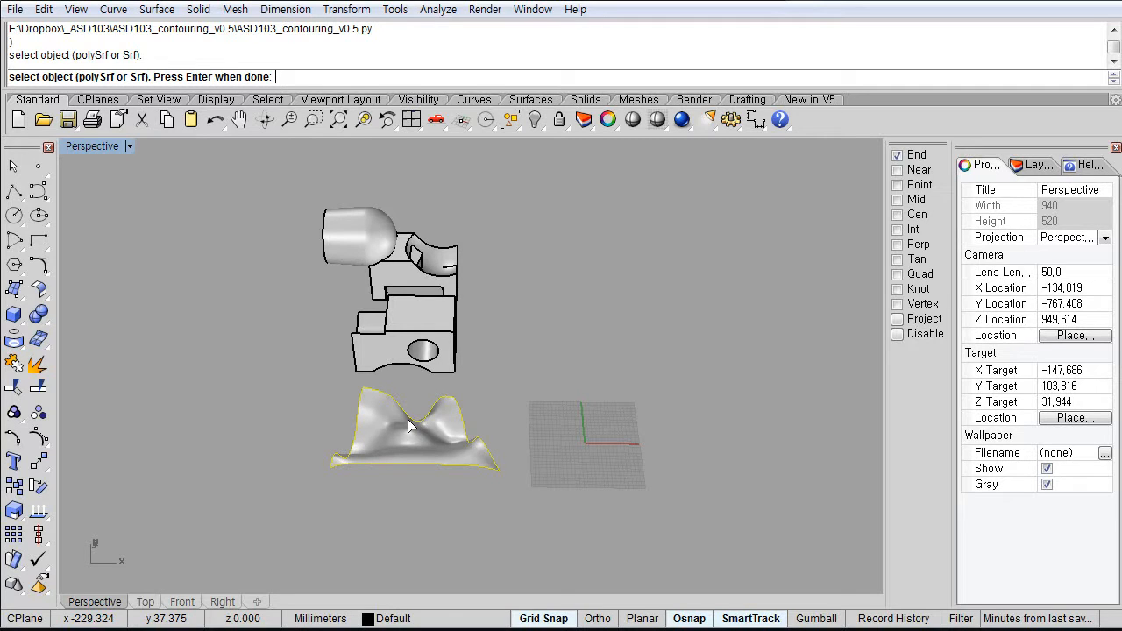
{"action": "key", "text": "Return"}
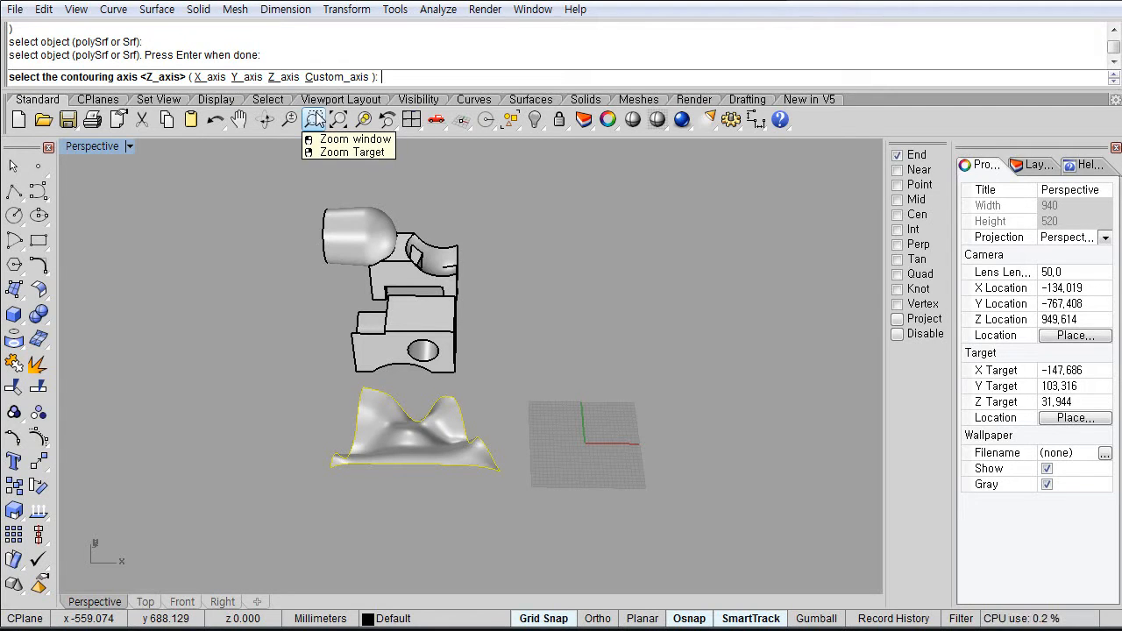
Contour the wavy surface along the X axis with section distance 5, text size 10 and drawing spacing 20, and minimise the script editor
{"action": "left_click", "coordinate": [212, 83]}
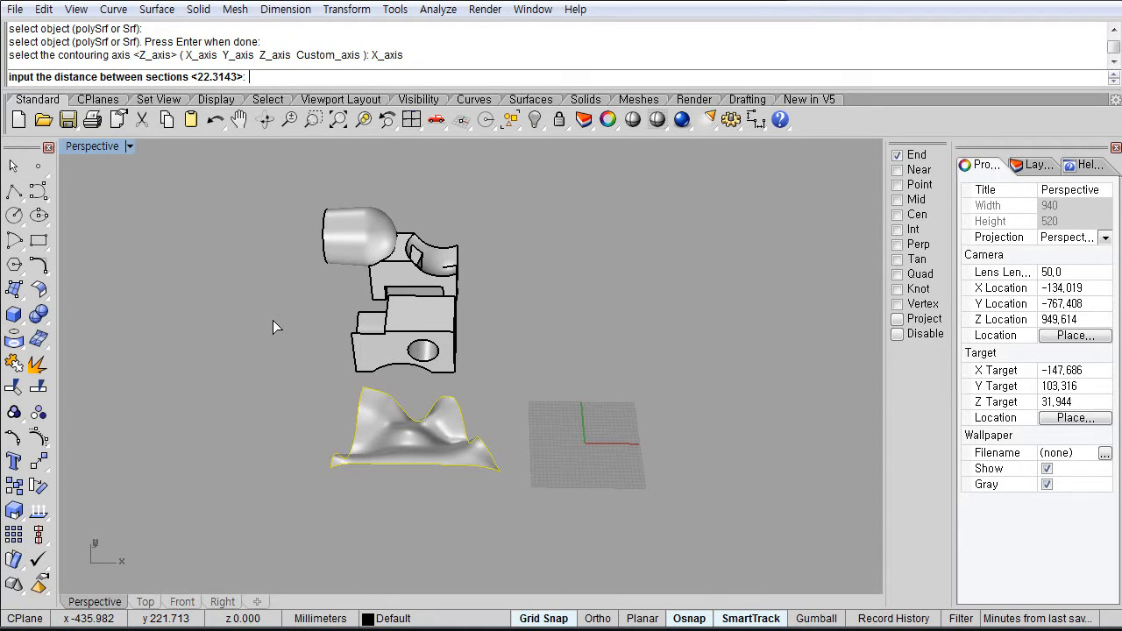
{"action": "key", "text": "Return"}
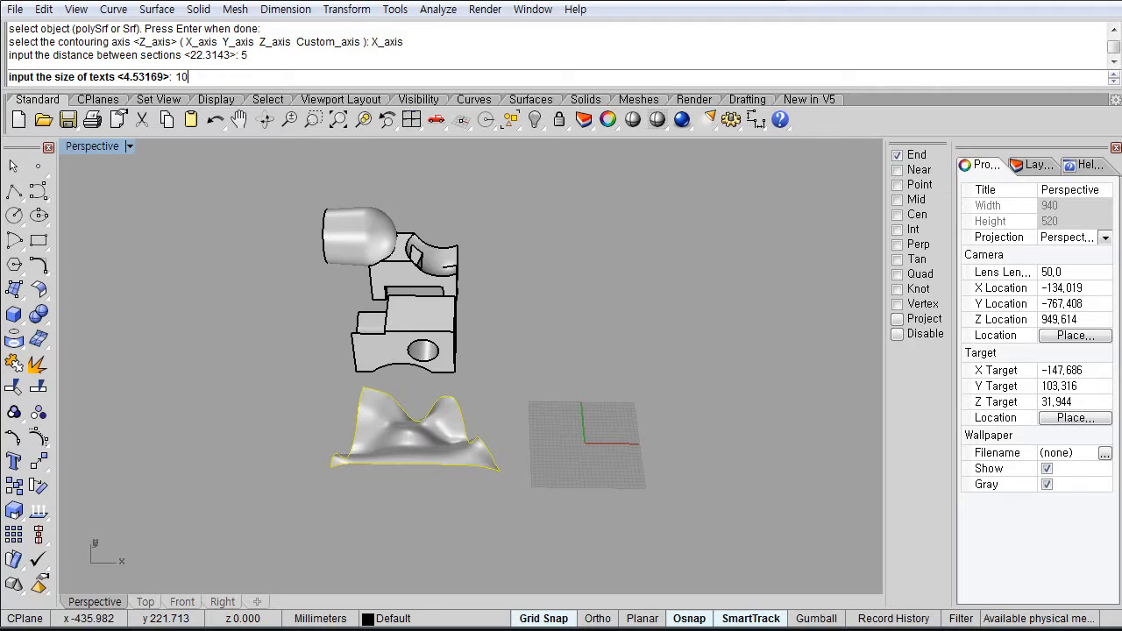
{"action": "key", "text": "Return"}
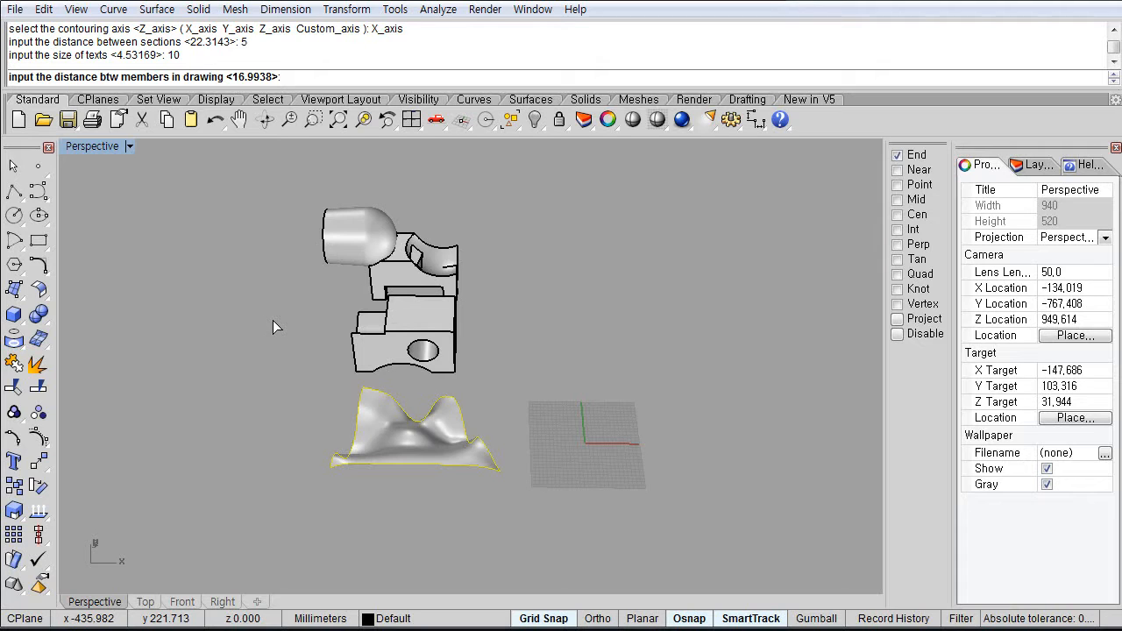
{"action": "key", "text": "Return"}
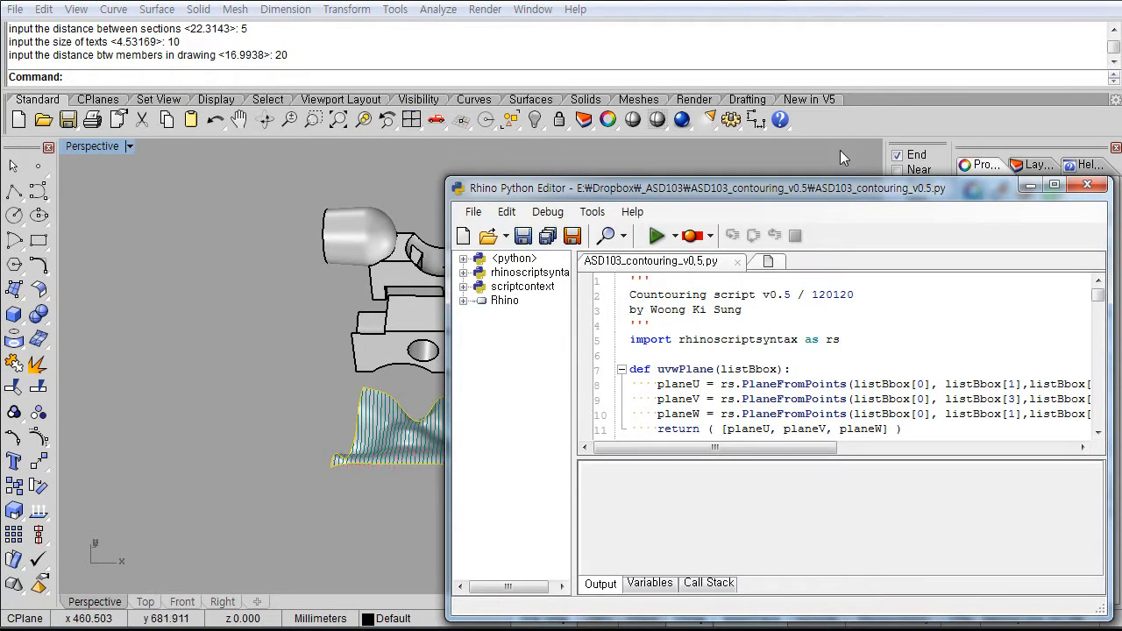
{"action": "left_click", "coordinate": [1031, 186]}
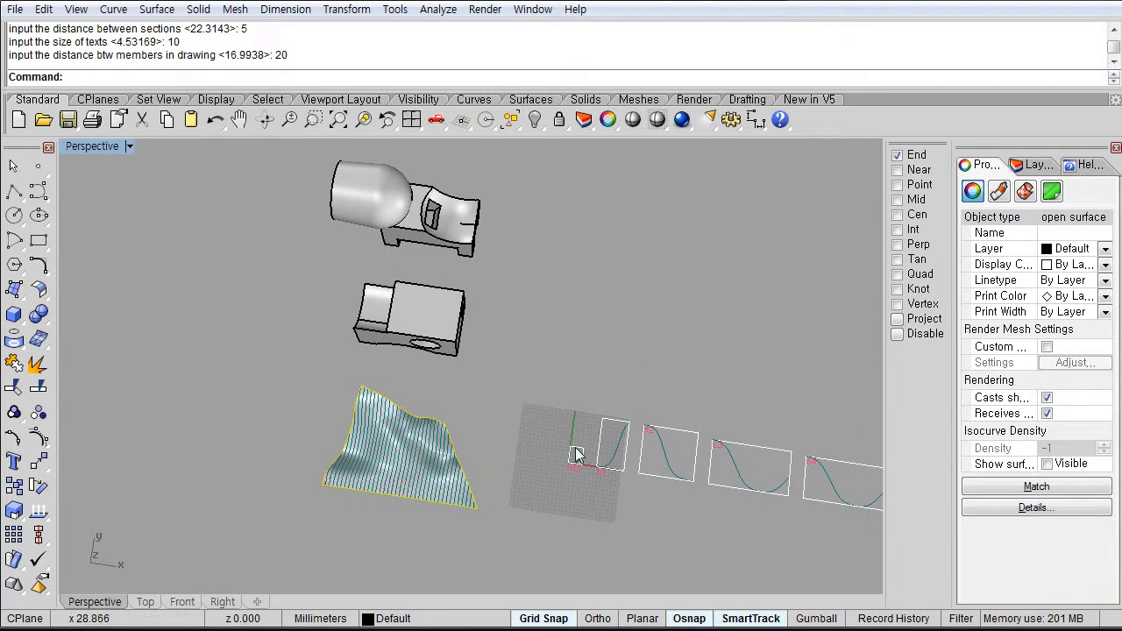
Examine the laid-out section drawings, selecting section curves s0 to s5 one by one to check their object names and labels
{"action": "scroll", "coordinate": [576, 451], "scroll_direction": "up", "scroll_amount": 5}
{"action": "right_click_drag", "start_coordinate": [551, 461], "coordinate": [546, 450]}
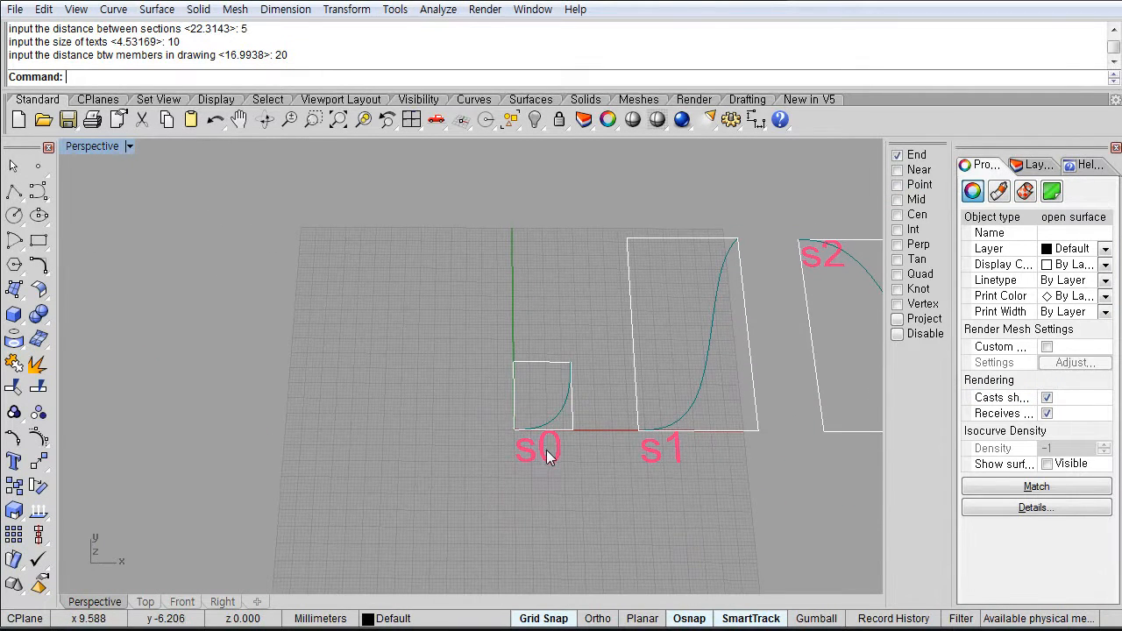
{"action": "scroll", "coordinate": [826, 263], "scroll_direction": "down", "scroll_amount": 7}
{"action": "right_click_drag", "start_coordinate": [591, 301], "coordinate": [278, 352], "text": "shift"}
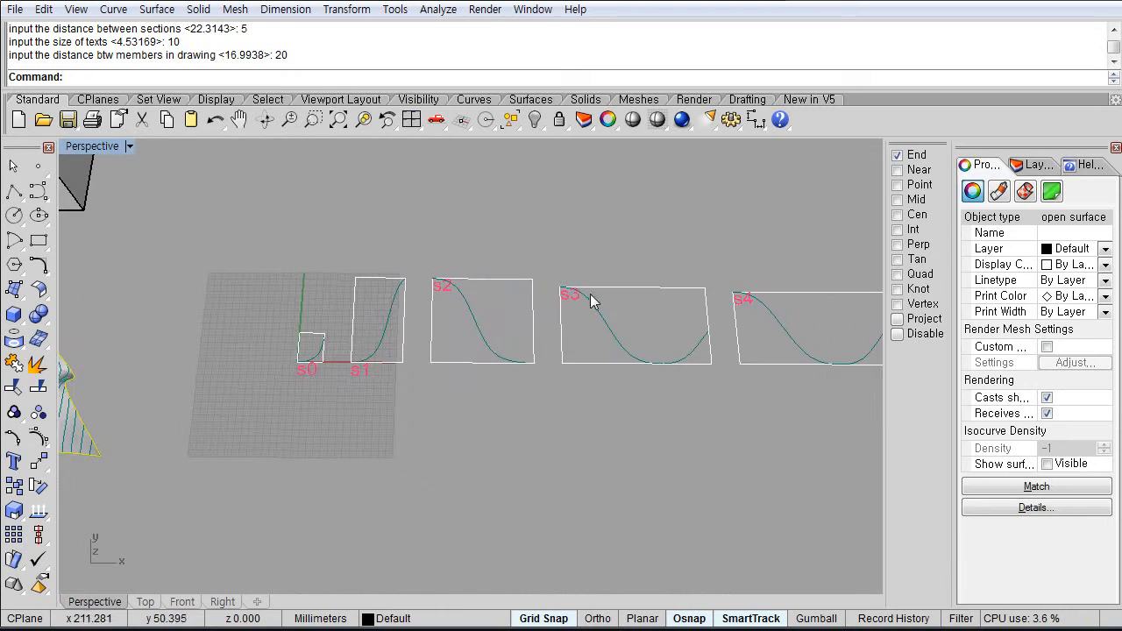
{"action": "left_click", "coordinate": [316, 357]}
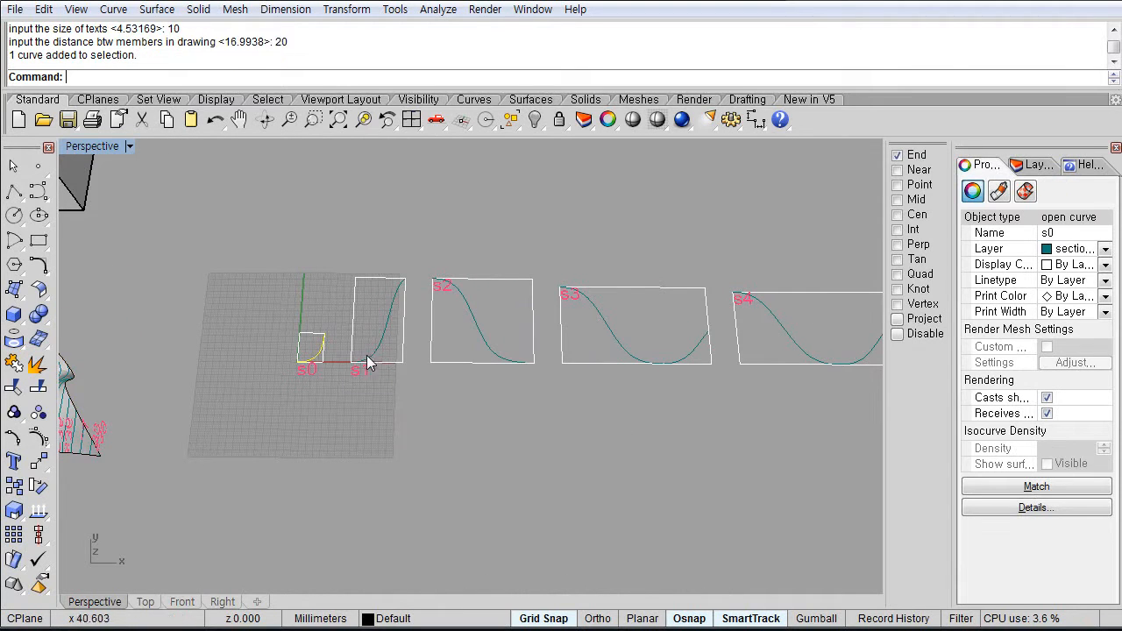
{"action": "left_click", "coordinate": [378, 354]}
{"action": "left_click", "coordinate": [484, 327]}
{"action": "left_click", "coordinate": [640, 344]}
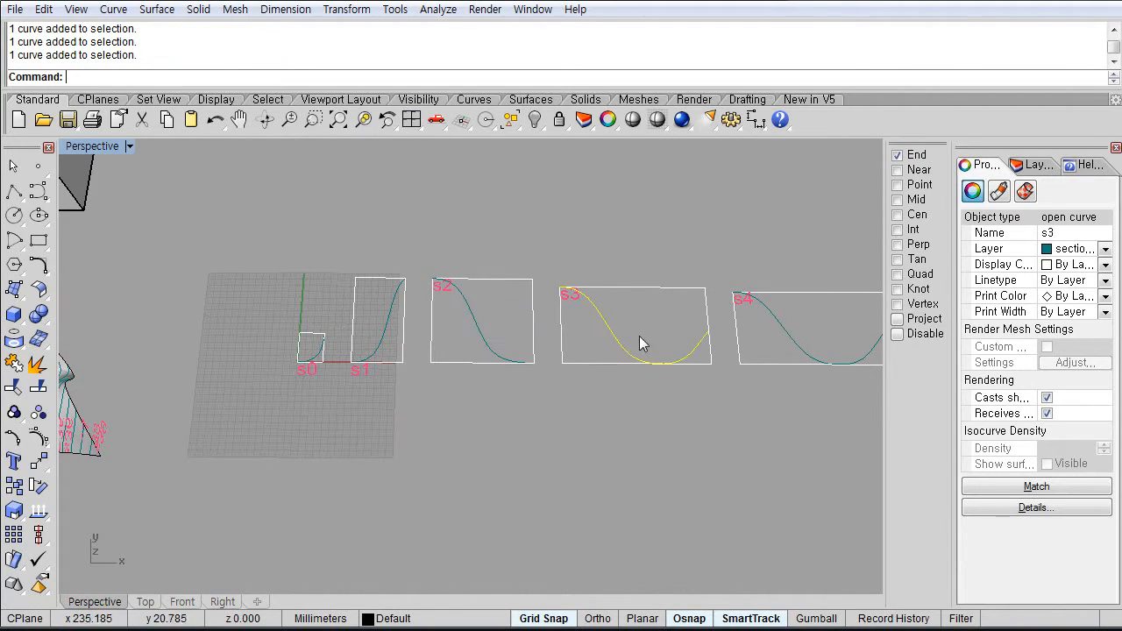
{"action": "left_click", "coordinate": [785, 335]}
{"action": "scroll", "coordinate": [780, 338], "scroll_direction": "down", "scroll_amount": 6}
{"action": "right_click_drag", "start_coordinate": [701, 353], "coordinate": [503, 354], "text": "shift"}
{"action": "scroll", "coordinate": [702, 344], "scroll_direction": "up", "scroll_amount": 6}
{"action": "left_click", "coordinate": [716, 345]}
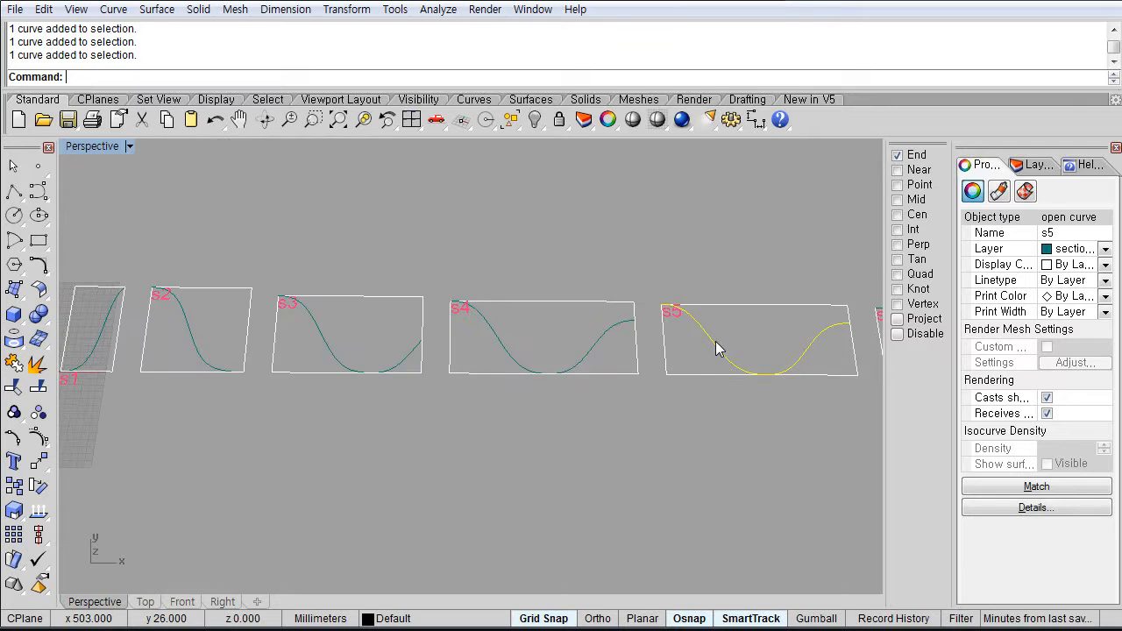
Inspect the rectangular frame around section s2 and the full row of section drawings
{"action": "scroll", "coordinate": [716, 344], "scroll_direction": "down", "scroll_amount": 6}
{"action": "left_click", "coordinate": [600, 430]}
{"action": "left_click", "coordinate": [426, 356]}
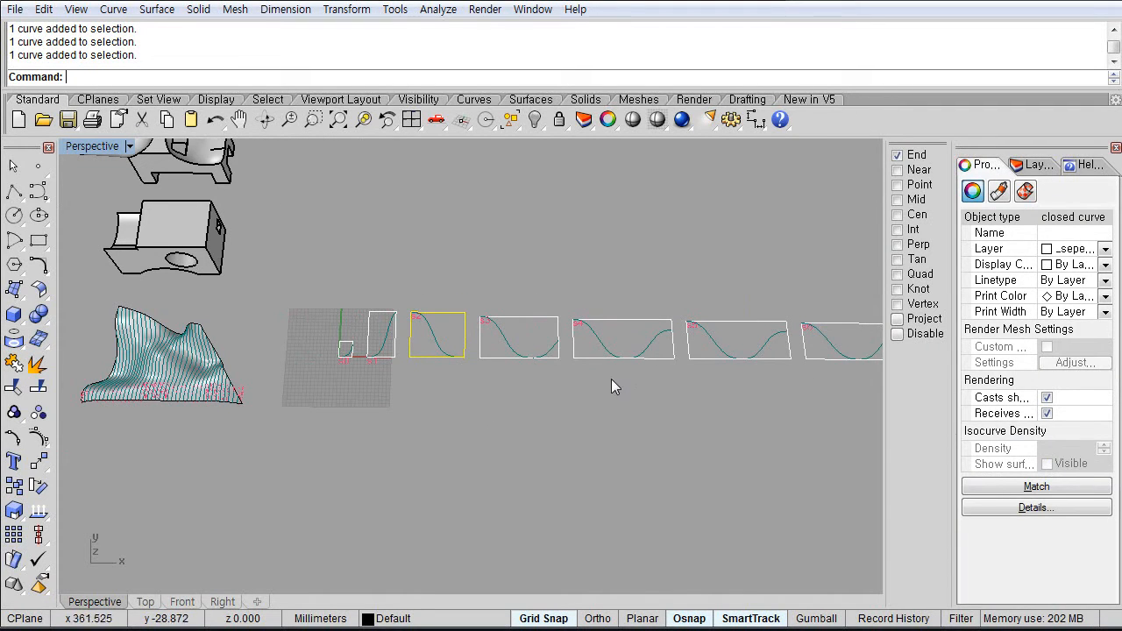
{"action": "scroll", "coordinate": [605, 386], "scroll_direction": "down", "scroll_amount": 8}
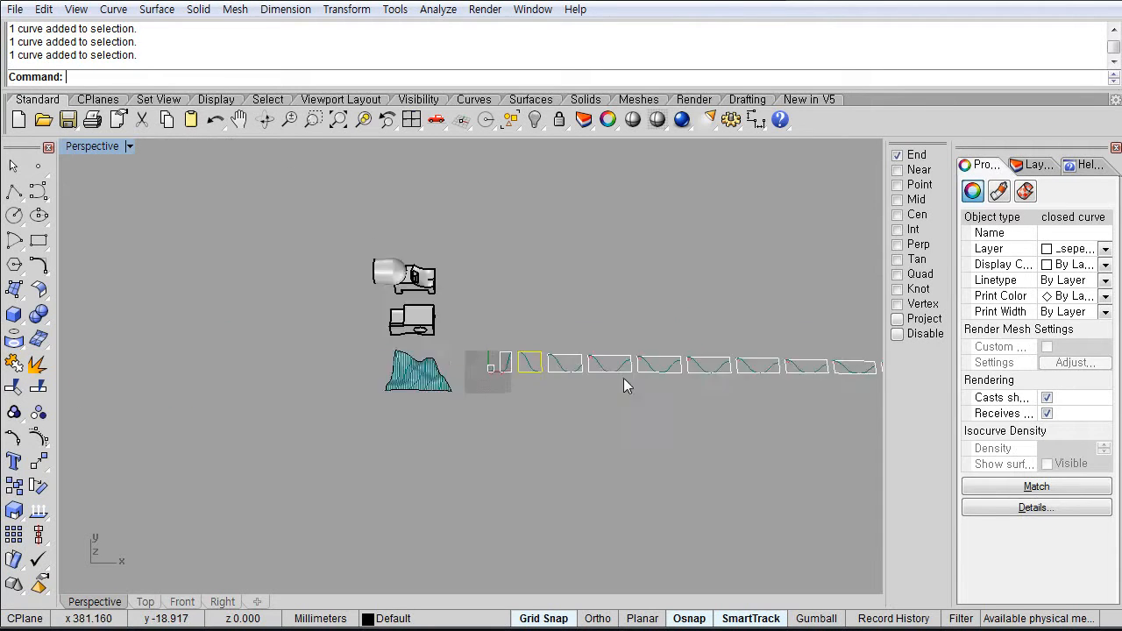
{"action": "right_click_drag", "start_coordinate": [449, 422], "coordinate": [554, 411], "text": "shift"}
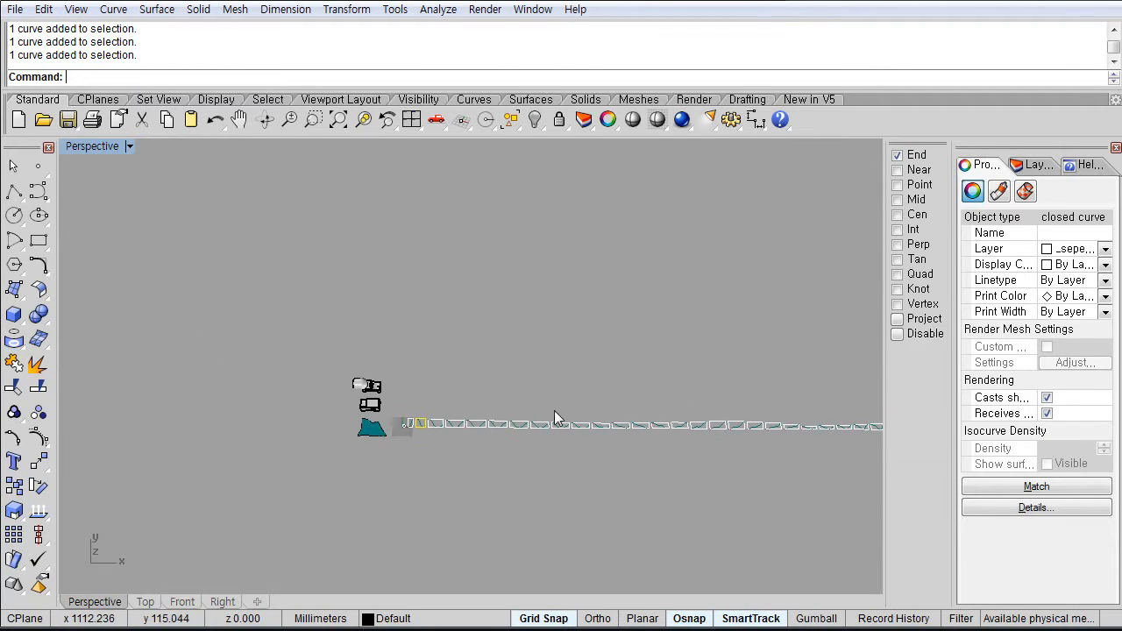
Examine the _seperator, sections and numbering sublayers of the Contouring layer against the section drawings
{"action": "left_click", "coordinate": [1035, 166]}
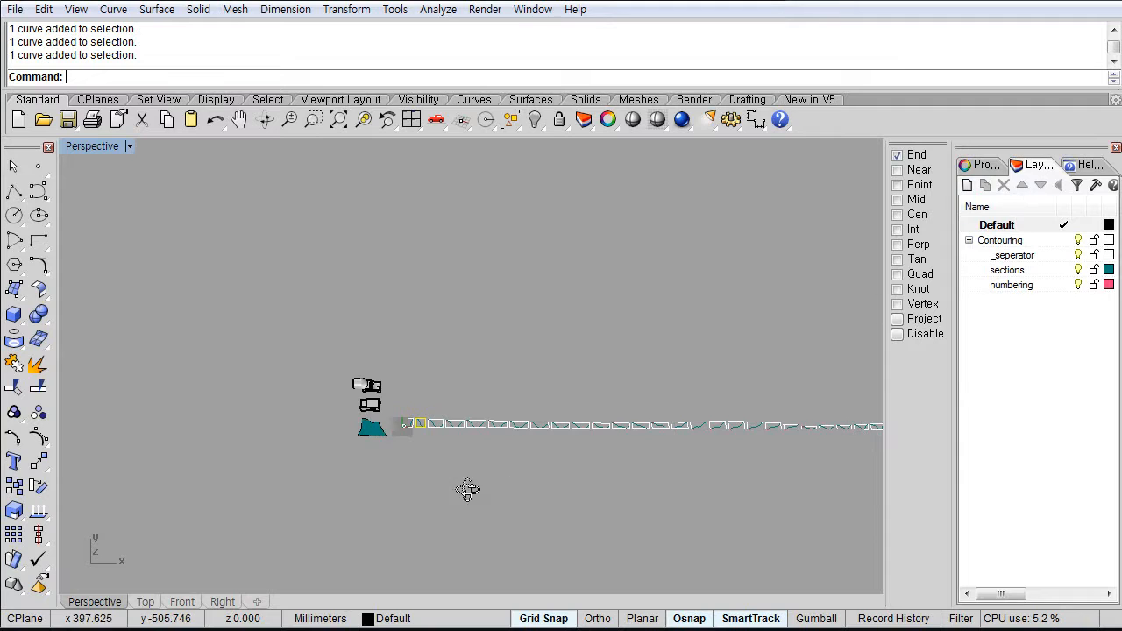
{"action": "right_click_drag", "start_coordinate": [466, 488], "coordinate": [473, 453]}
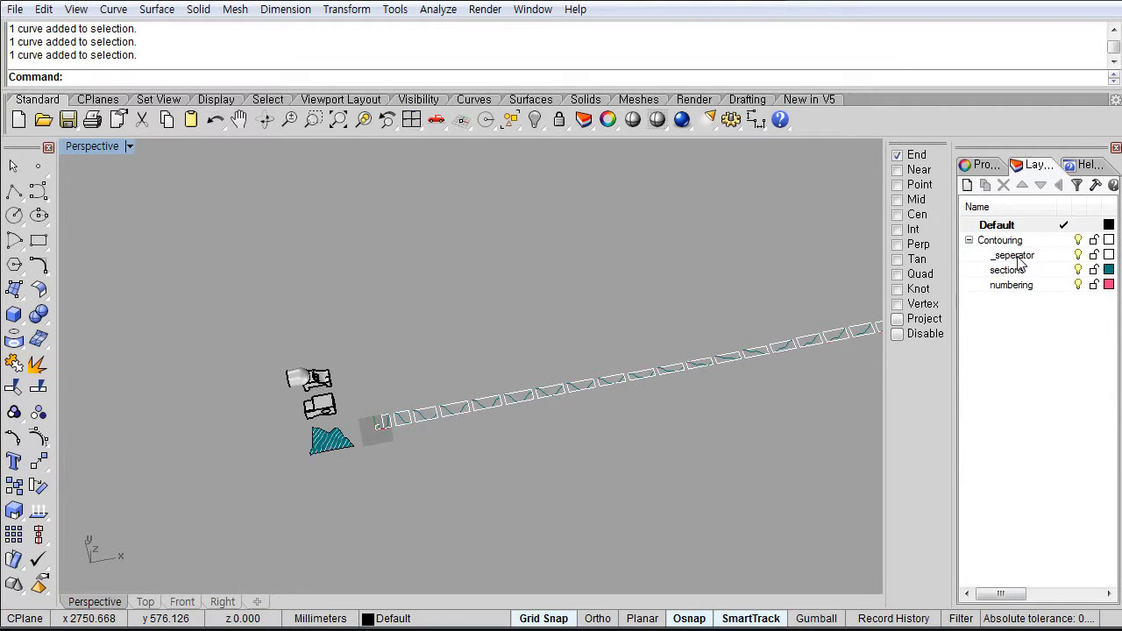
{"action": "right_click_drag", "start_coordinate": [634, 338], "coordinate": [666, 276], "text": "shift"}
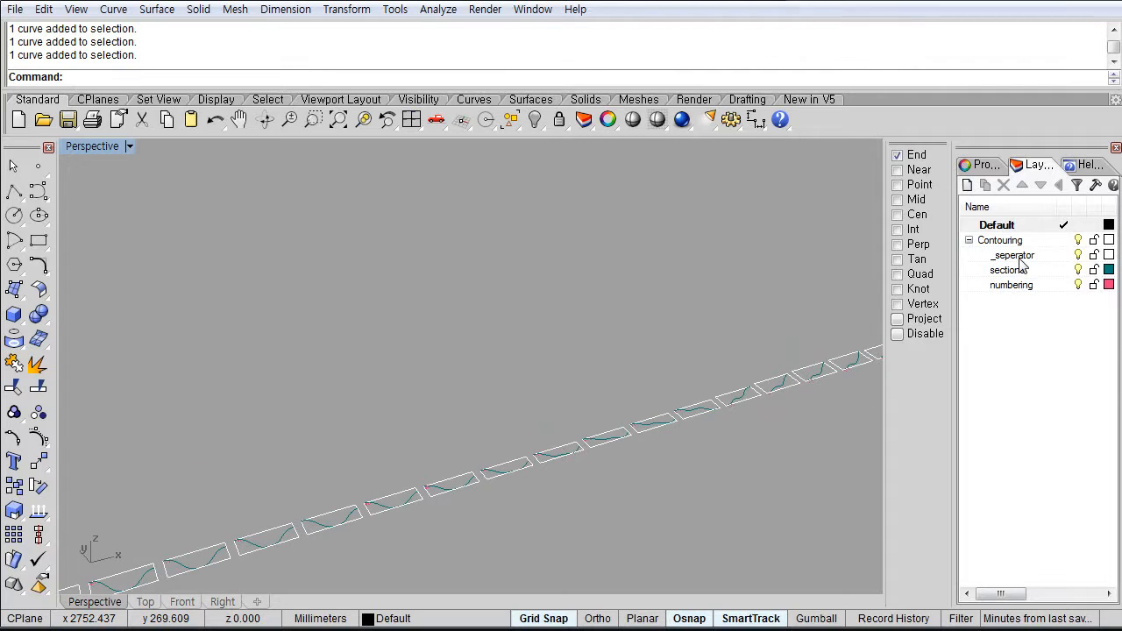
{"action": "left_click", "coordinate": [1018, 256]}
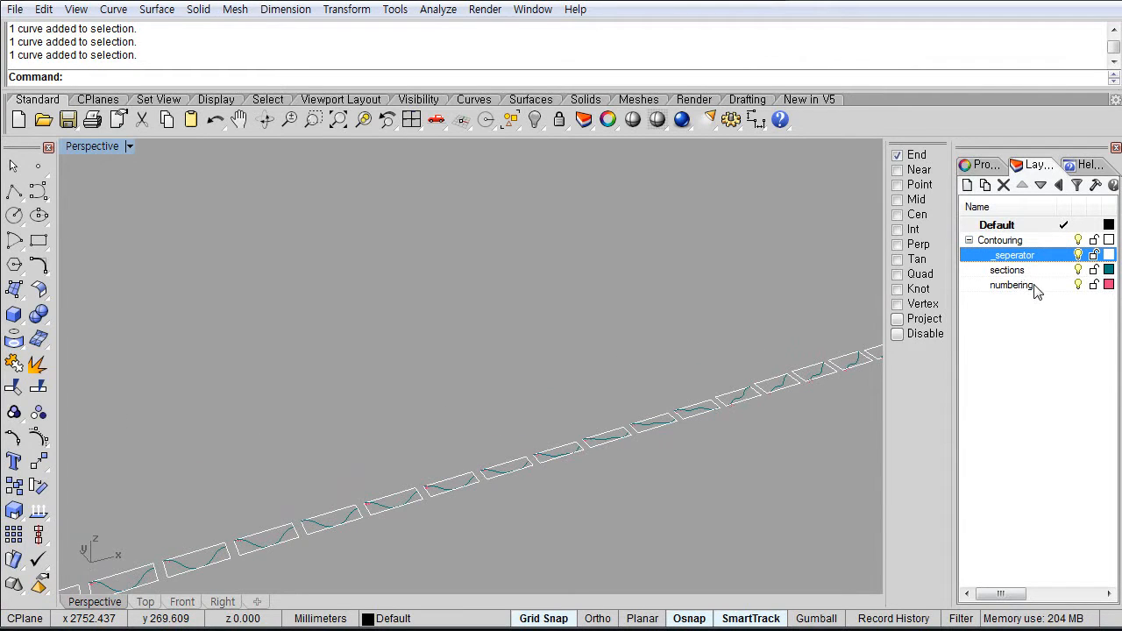
{"action": "left_click", "coordinate": [1021, 271]}
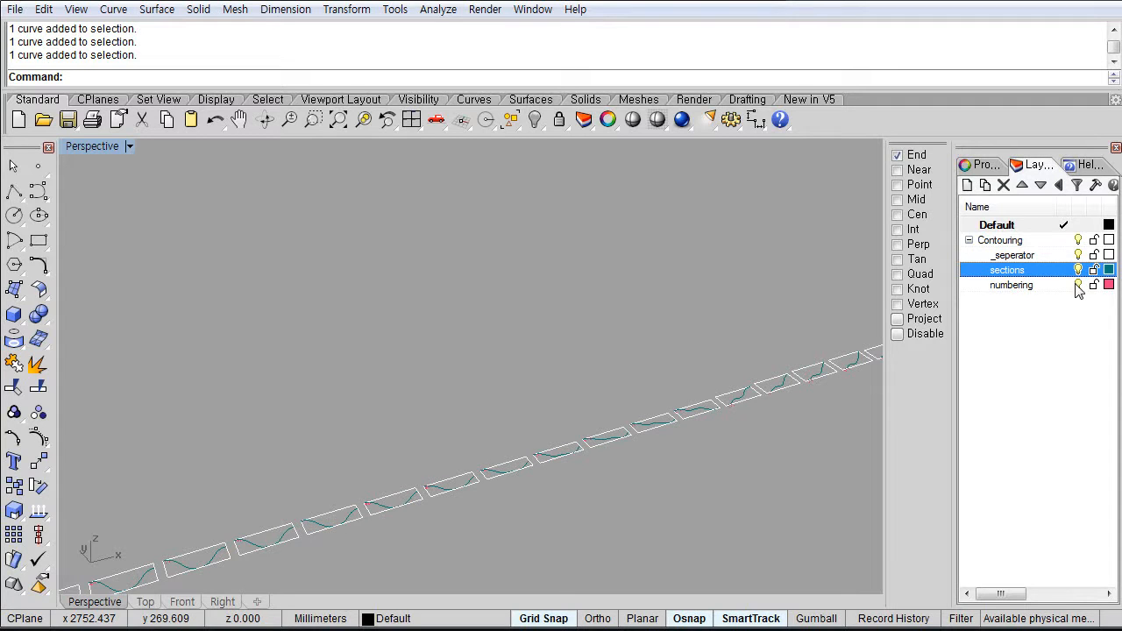
{"action": "left_click", "coordinate": [1078, 287]}
{"action": "right_click_drag", "start_coordinate": [719, 377], "coordinate": [623, 394]}
{"action": "scroll", "coordinate": [573, 470], "scroll_direction": "up", "scroll_amount": 4}
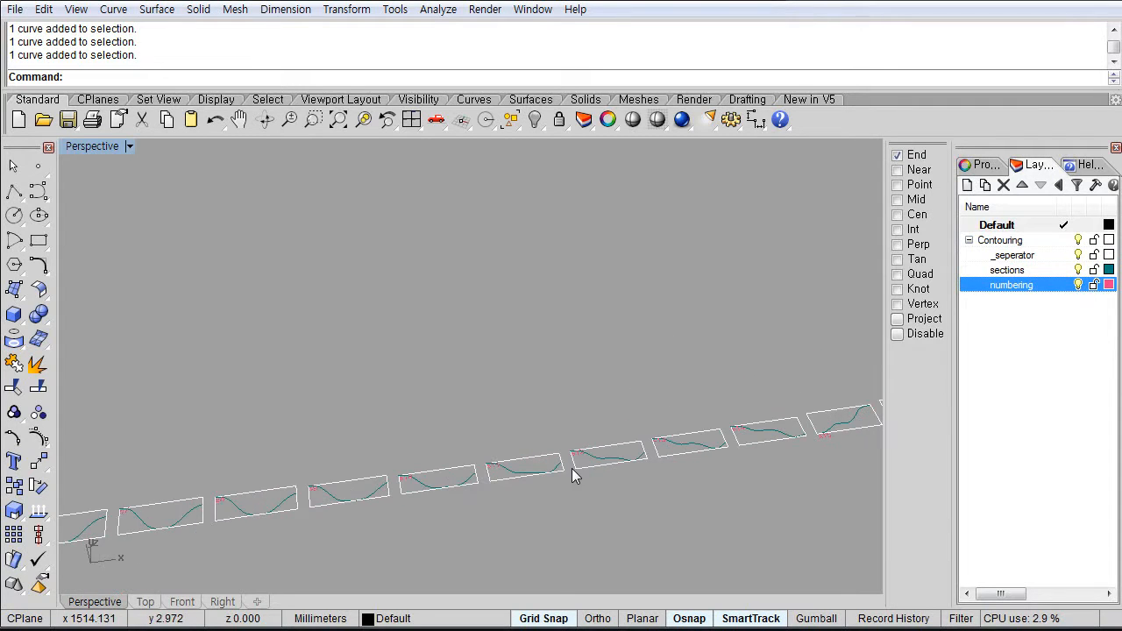
Turn the _seperator, sections, numbering and parent Contouring layers off and on again to check what each one contains
{"action": "left_click", "coordinate": [1080, 255]}
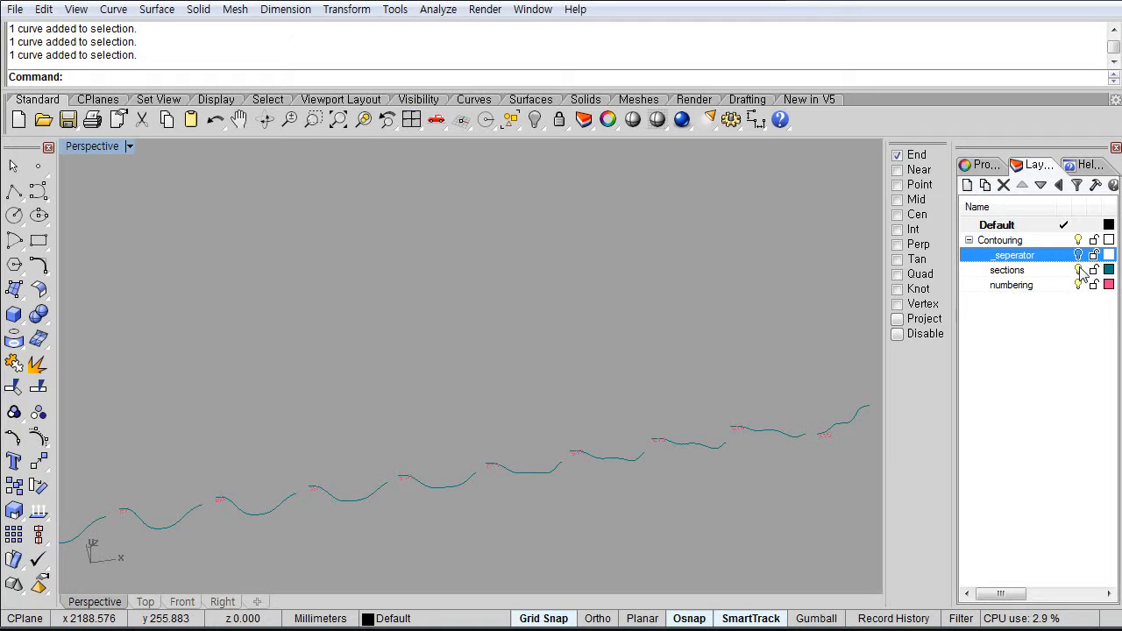
{"action": "left_click", "coordinate": [1079, 270]}
{"action": "left_click", "coordinate": [1078, 285]}
{"action": "left_click", "coordinate": [1078, 285]}
{"action": "left_click", "coordinate": [1078, 270]}
{"action": "left_click", "coordinate": [1078, 254]}
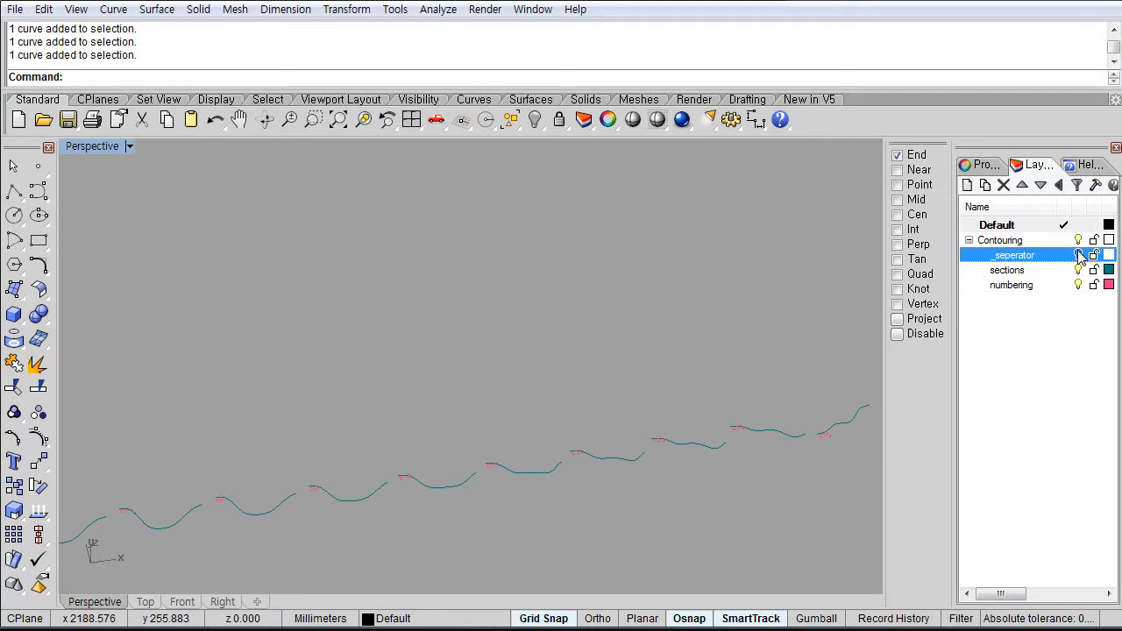
{"action": "left_click", "coordinate": [1080, 255]}
{"action": "left_click", "coordinate": [1078, 240]}
{"action": "left_click", "coordinate": [1078, 240]}
{"action": "scroll", "coordinate": [710, 351], "scroll_direction": "down", "scroll_amount": 3}
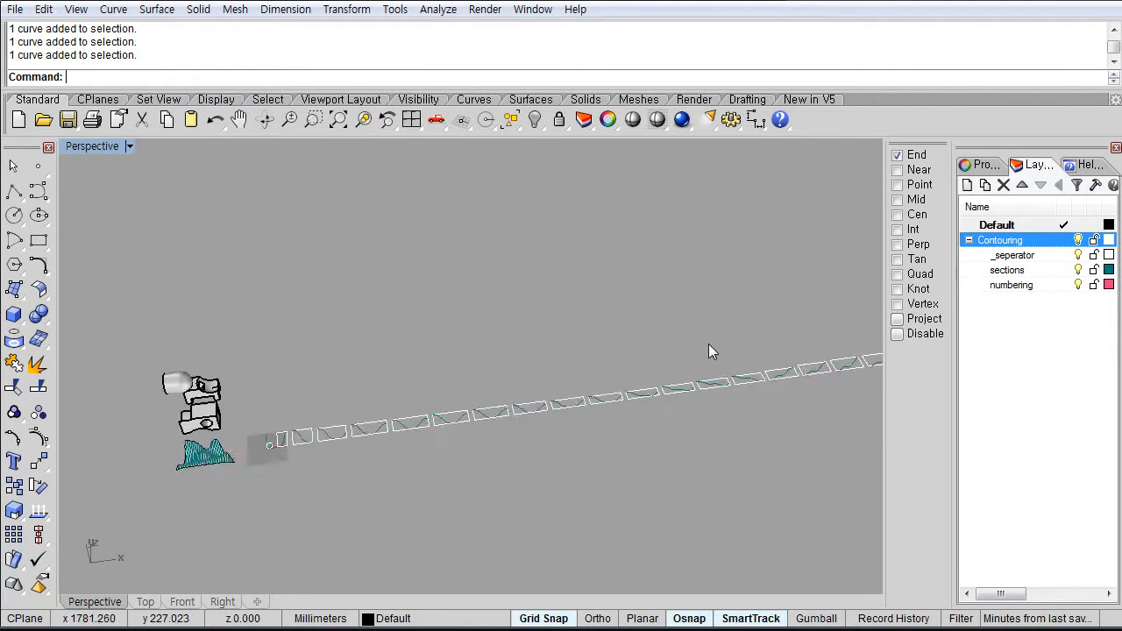
Move the contoured wavy surface together with its row of section drawings in the positive Y direction, beyond the other solids
{"action": "scroll", "coordinate": [708, 351], "scroll_direction": "down", "scroll_amount": 4}
{"action": "right_click_drag", "start_coordinate": [708, 351], "coordinate": [482, 365]}
{"action": "scroll", "coordinate": [619, 345], "scroll_direction": "down", "scroll_amount": 4}
{"action": "scroll", "coordinate": [375, 389], "scroll_direction": "up", "scroll_amount": 12}
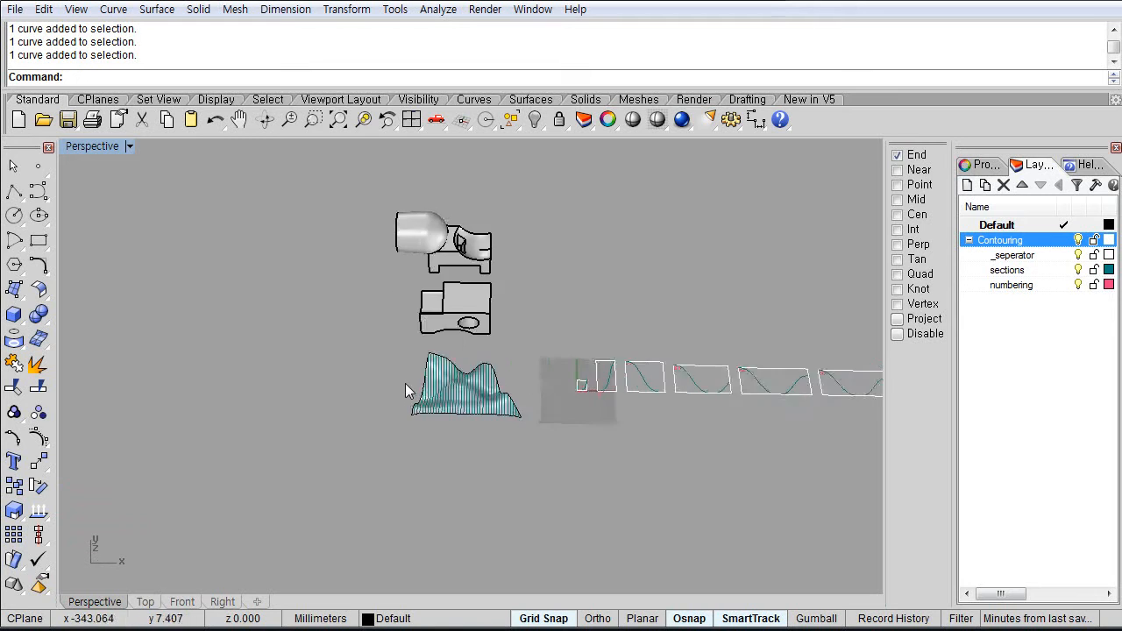
{"action": "scroll", "coordinate": [405, 383], "scroll_direction": "down", "scroll_amount": 14}
{"action": "right_click_drag", "start_coordinate": [593, 334], "coordinate": [384, 375], "text": "shift"}
{"action": "left_click_drag", "start_coordinate": [203, 400], "coordinate": [874, 512]}
{"action": "type", "text": "M"}
{"action": "key", "text": "Return"}
{"action": "left_click", "coordinate": [766, 576]}
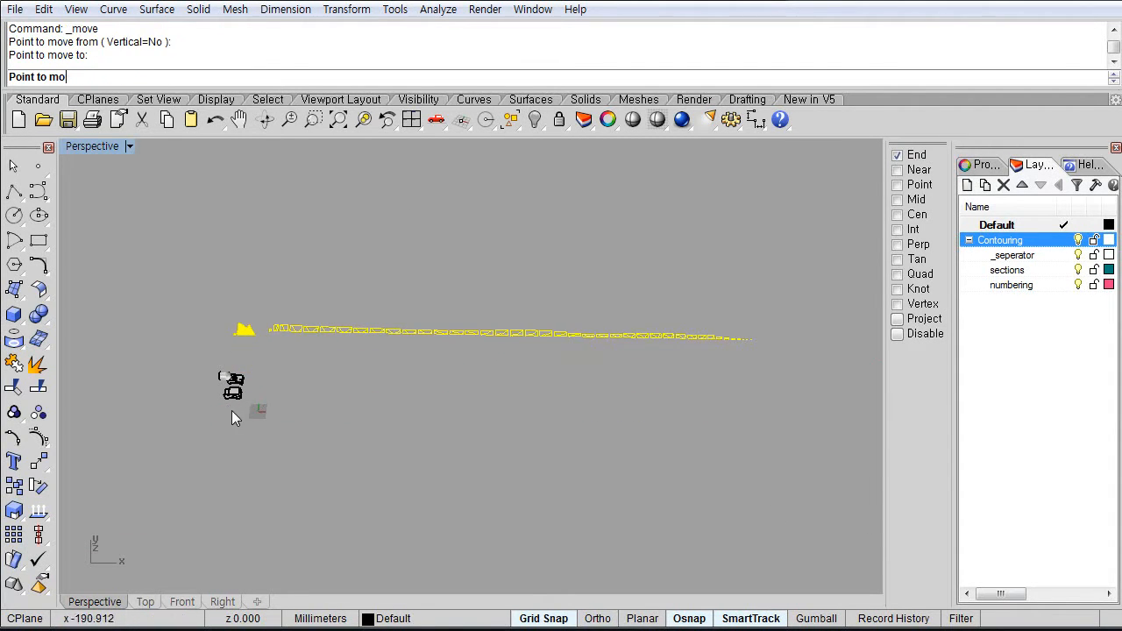
{"action": "scroll", "coordinate": [229, 399], "scroll_direction": "up", "scroll_amount": 10}
Copy the solid with the domed cylinder about 314 mm in the negative Y direction, in front of the block
{"action": "left_click", "coordinate": [245, 345]}
{"action": "type", "text": "C"}
{"action": "key", "text": "Return"}
{"action": "left_click", "coordinate": [441, 314]}
{"action": "left_click", "coordinate": [437, 401], "text": "shift"}
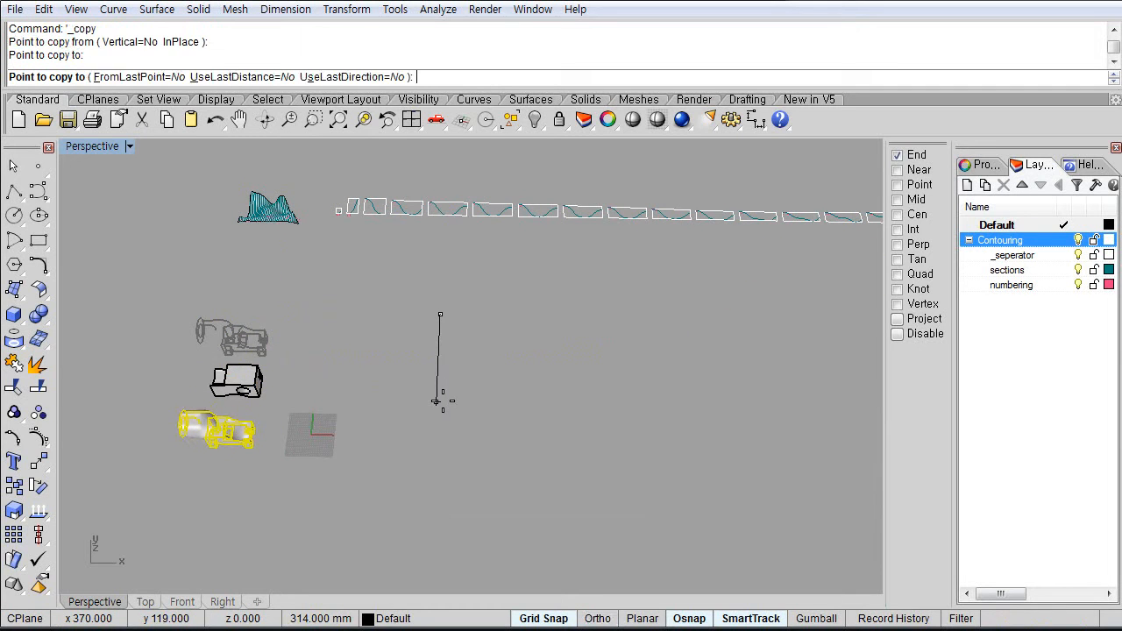
{"action": "key", "text": "Escape"}
{"action": "key", "text": "Escape"}
Run ASD103_contouring_v0.5.py on the copied domed-cylinder solid in front of the block, with Y_axis as the contouring axis
{"action": "left_click", "coordinate": [208, 434]}
{"action": "type", "text": "ZS"}
{"action": "key", "text": "Return"}
{"action": "right_click_drag", "start_coordinate": [278, 431], "coordinate": [382, 392]}
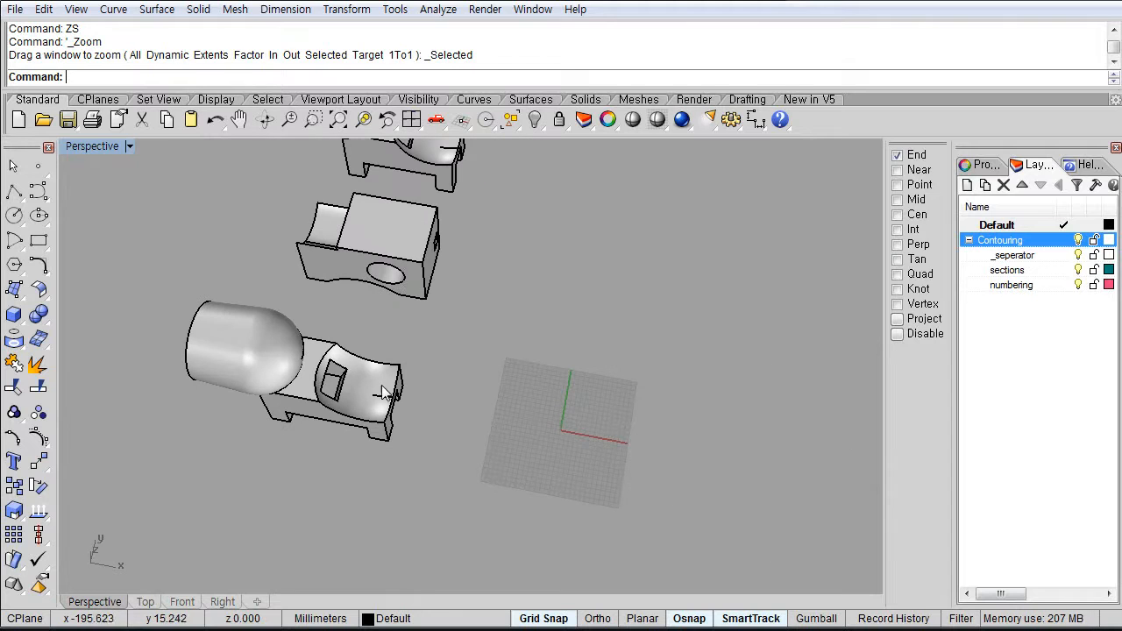
{"action": "type", "text": "ditPythonScript"}
{"action": "key", "text": "Return"}
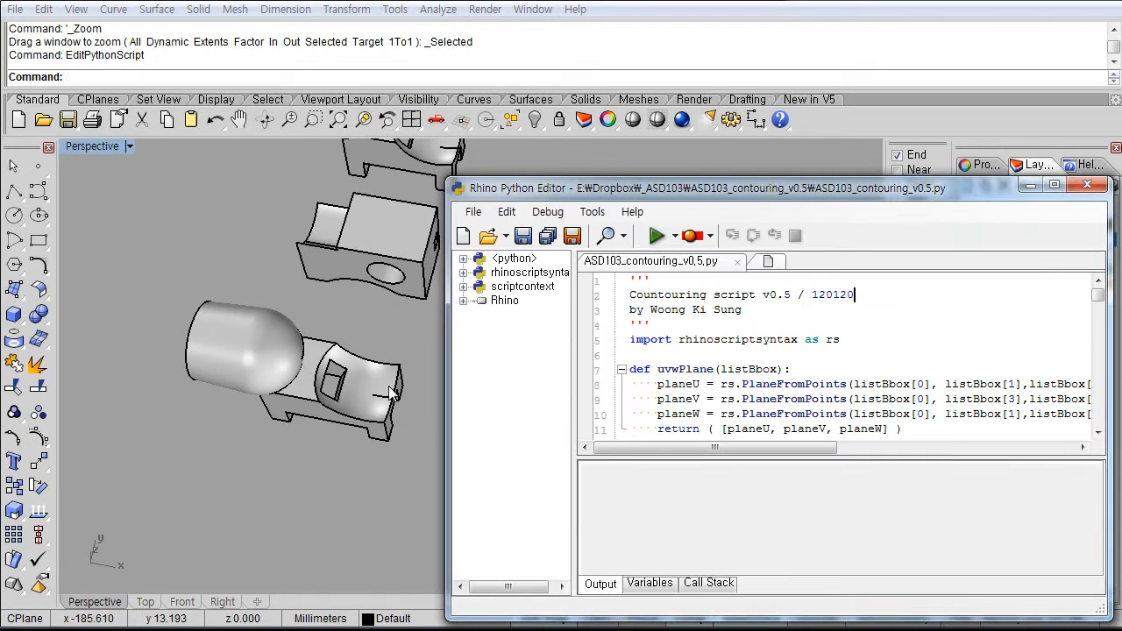
{"action": "left_click", "coordinate": [657, 235]}
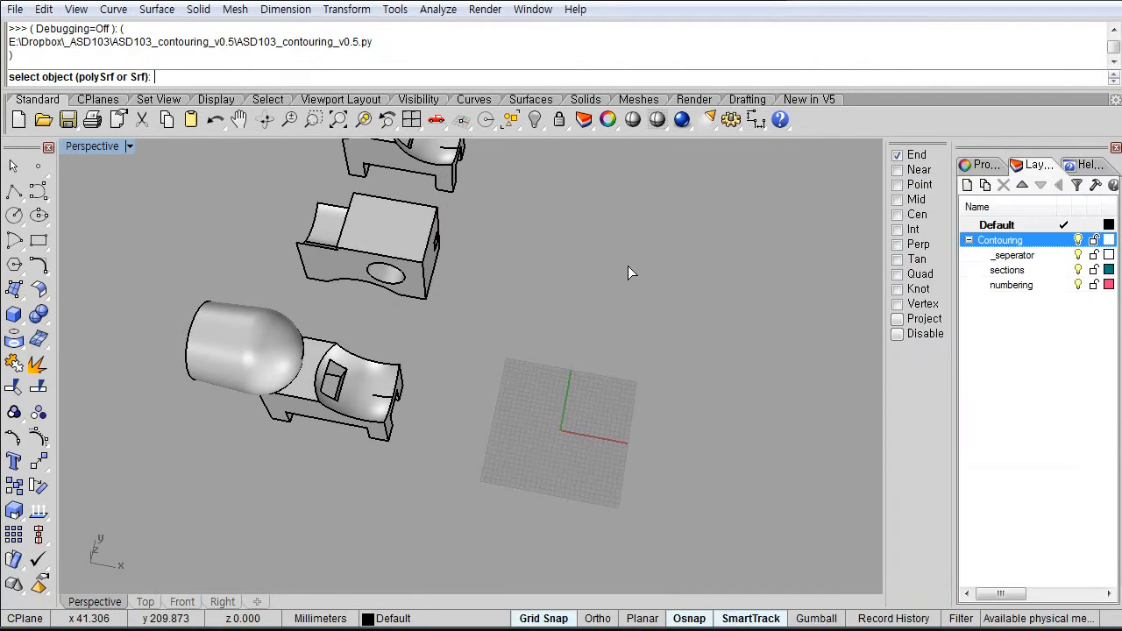
{"action": "right_click_drag", "start_coordinate": [532, 385], "coordinate": [452, 391], "text": "shift"}
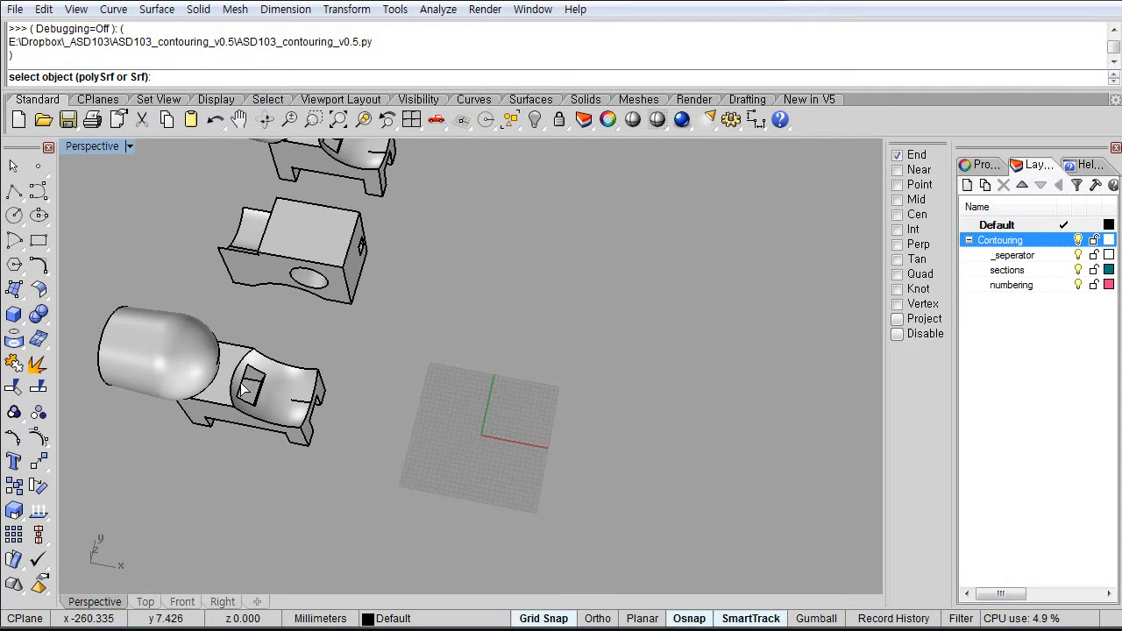
{"action": "left_click", "coordinate": [241, 389]}
{"action": "key", "text": "Return"}
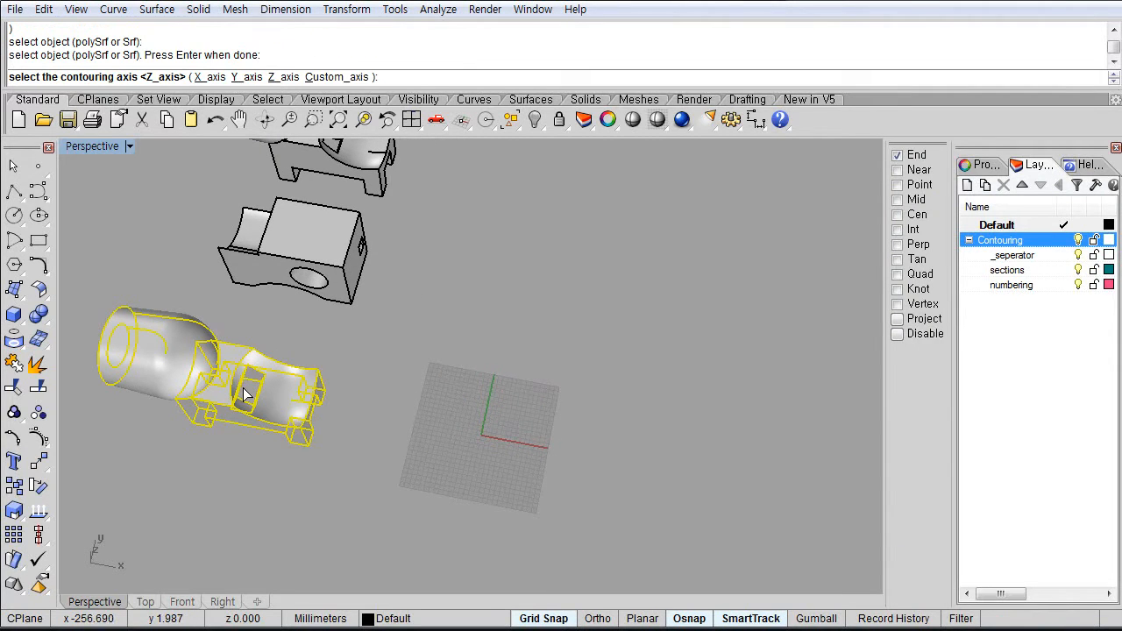
{"action": "left_click", "coordinate": [250, 77]}
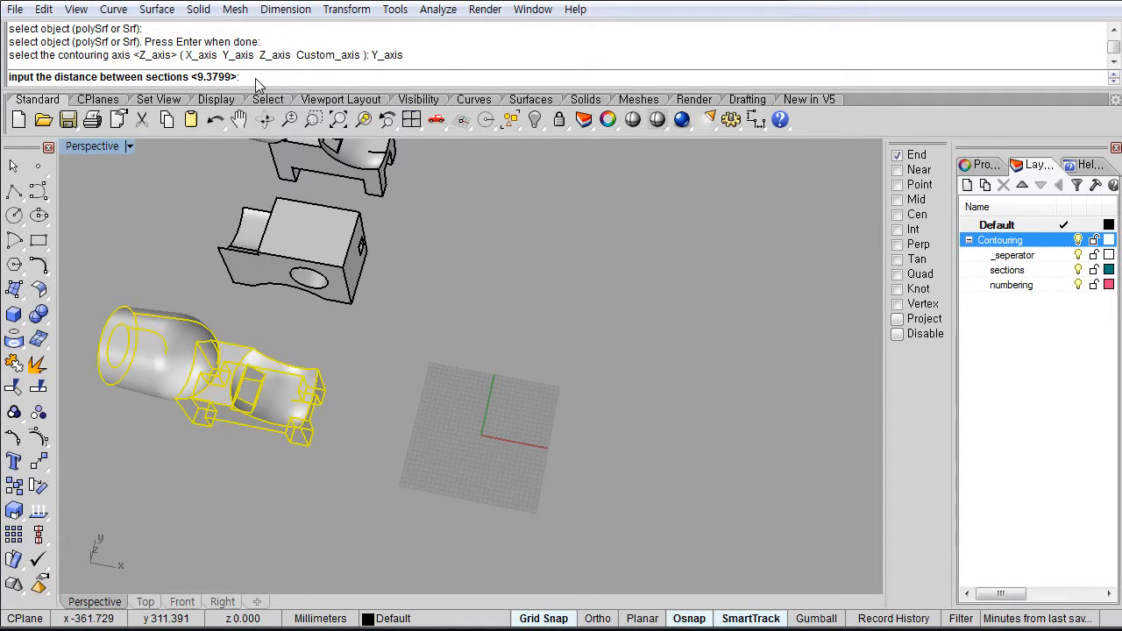
Generate the Y-axis sections with a section distance of 10, a text size of 10 and a distance of 25 between drawing members
{"action": "type", "text": "10"}
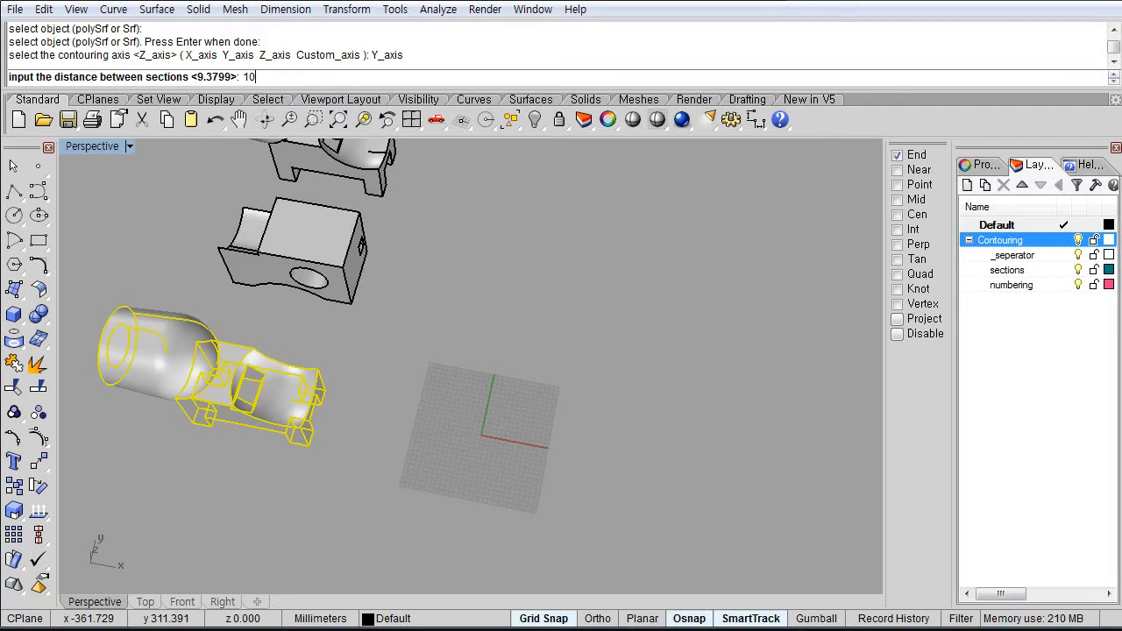
{"action": "key", "text": "Return"}
{"action": "type", "text": "10"}
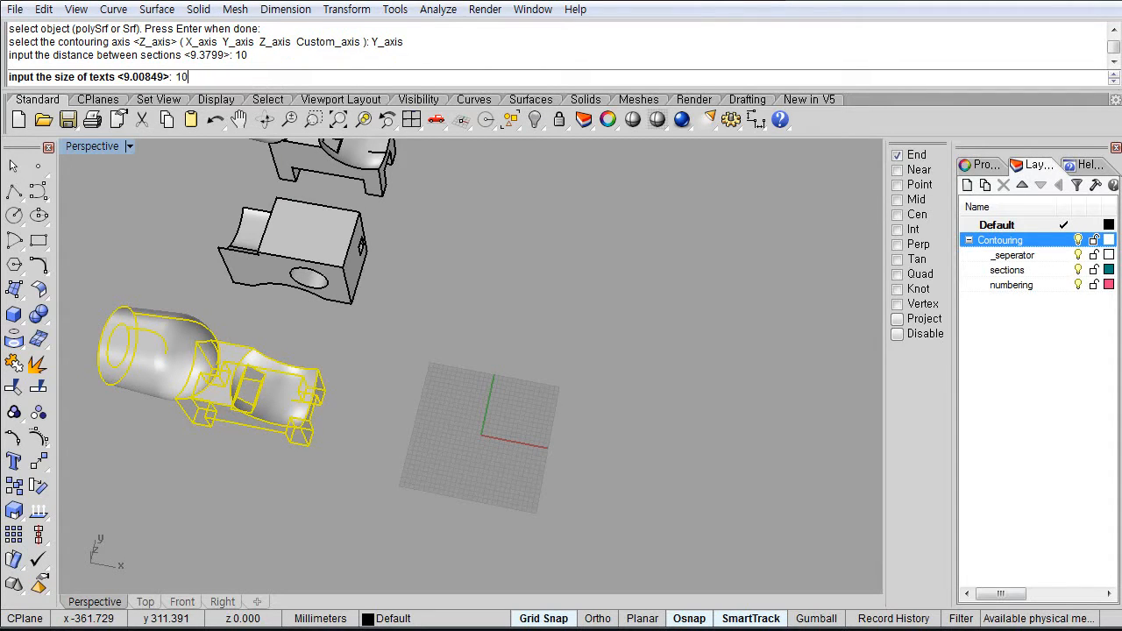
{"action": "key", "text": "Return"}
{"action": "type", "text": "25"}
{"action": "key", "text": "Return"}
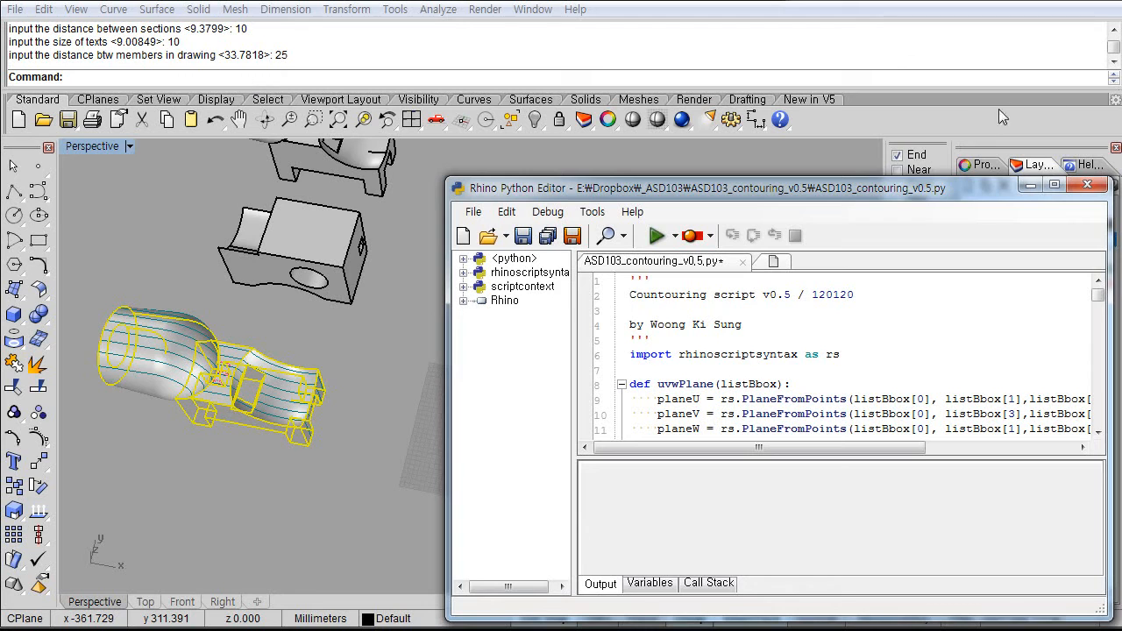
{"action": "left_click", "coordinate": [1035, 186]}
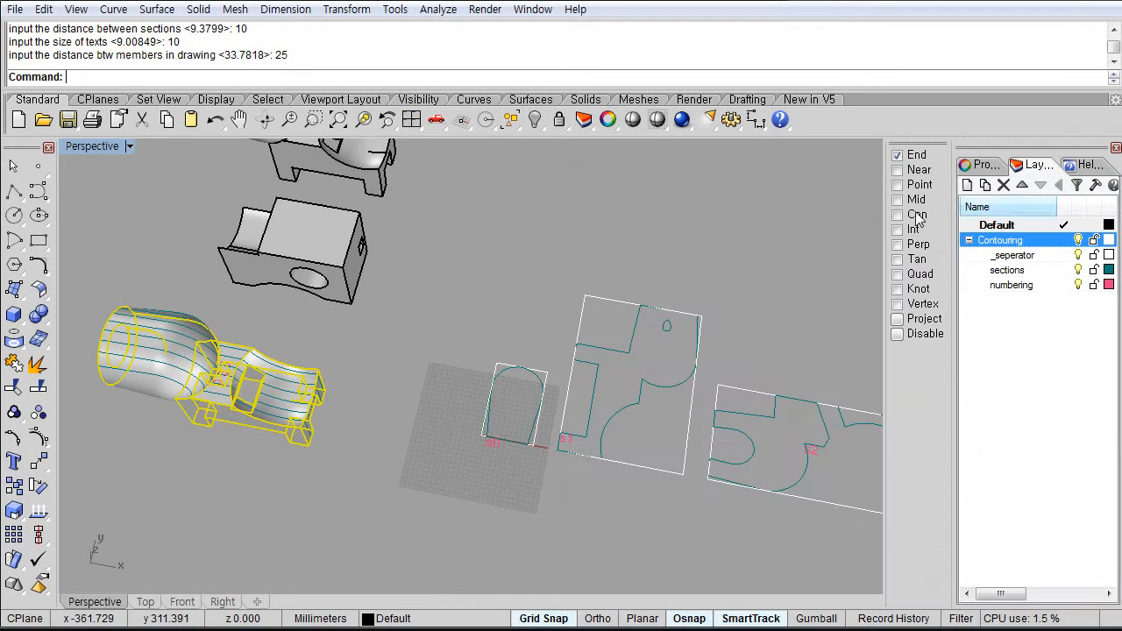
Examine the row of labelled Y-axis section drawings from the first to the last one
{"action": "right_click_drag", "start_coordinate": [633, 337], "coordinate": [433, 423]}
{"action": "scroll", "coordinate": [635, 334], "scroll_direction": "down", "scroll_amount": 6}
{"action": "scroll", "coordinate": [433, 415], "scroll_direction": "up", "scroll_amount": 7}
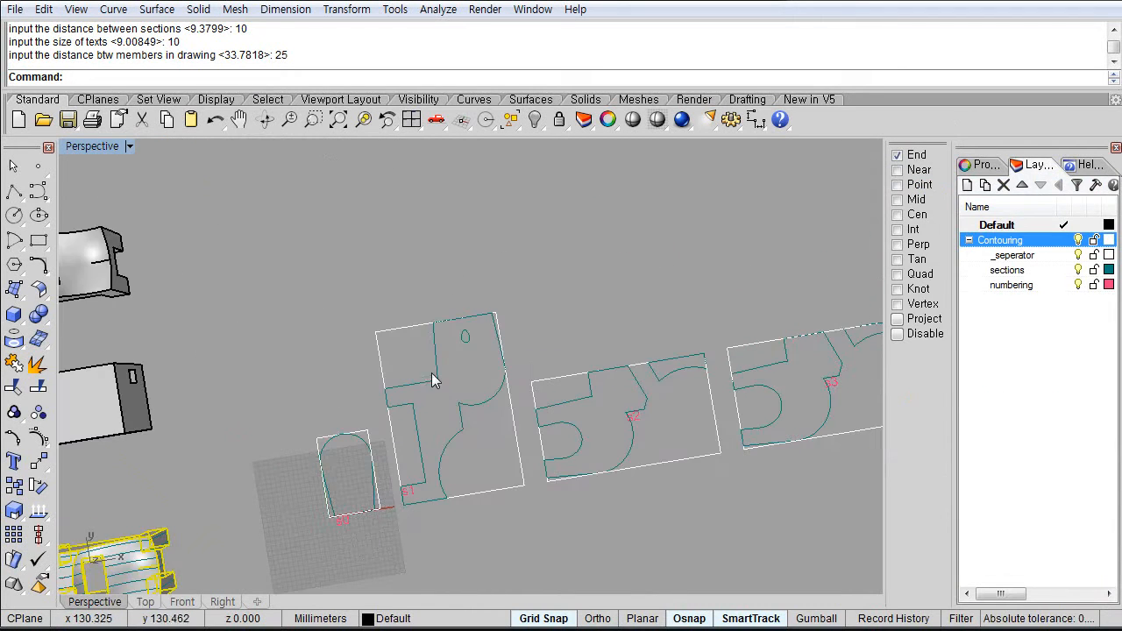
{"action": "right_click_drag", "start_coordinate": [627, 446], "coordinate": [497, 477], "text": "shift"}
{"action": "scroll", "coordinate": [637, 406], "scroll_direction": "down", "scroll_amount": 7}
{"action": "right_click_drag", "start_coordinate": [806, 397], "coordinate": [714, 406], "text": "shift"}
{"action": "right_click_drag", "start_coordinate": [853, 463], "coordinate": [541, 426], "text": "shift"}
{"action": "scroll", "coordinate": [541, 426], "scroll_direction": "down", "scroll_amount": 2}
{"action": "scroll", "coordinate": [541, 425], "scroll_direction": "up", "scroll_amount": 5}
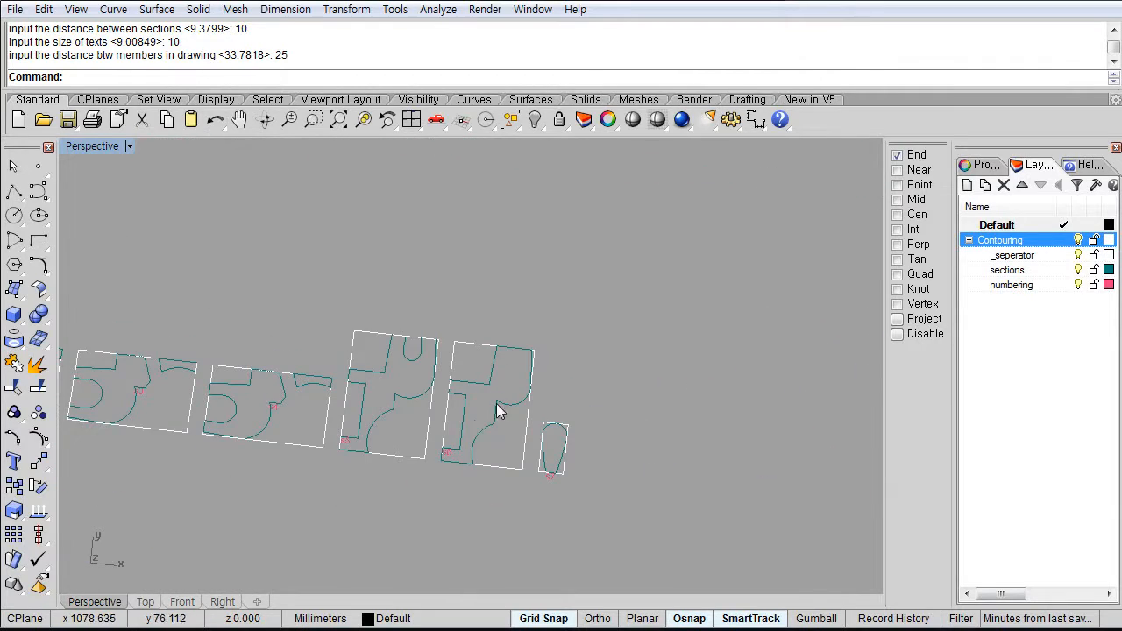
{"action": "scroll", "coordinate": [497, 407], "scroll_direction": "down", "scroll_amount": 8}
{"action": "right_click_drag", "start_coordinate": [288, 409], "coordinate": [526, 399], "text": "shift"}
{"action": "right_click_drag", "start_coordinate": [526, 399], "coordinate": [575, 363]}
{"action": "scroll", "coordinate": [483, 379], "scroll_direction": "up", "scroll_amount": 10}
Move the contoured domed-cylinder solid in the negative X direction, clear of its stacked section curves
{"action": "right_click_drag", "start_coordinate": [333, 553], "coordinate": [658, 416]}
{"action": "left_click", "coordinate": [659, 506]}
{"action": "right_click_drag", "start_coordinate": [659, 506], "coordinate": [531, 474]}
{"action": "left_click", "coordinate": [485, 447]}
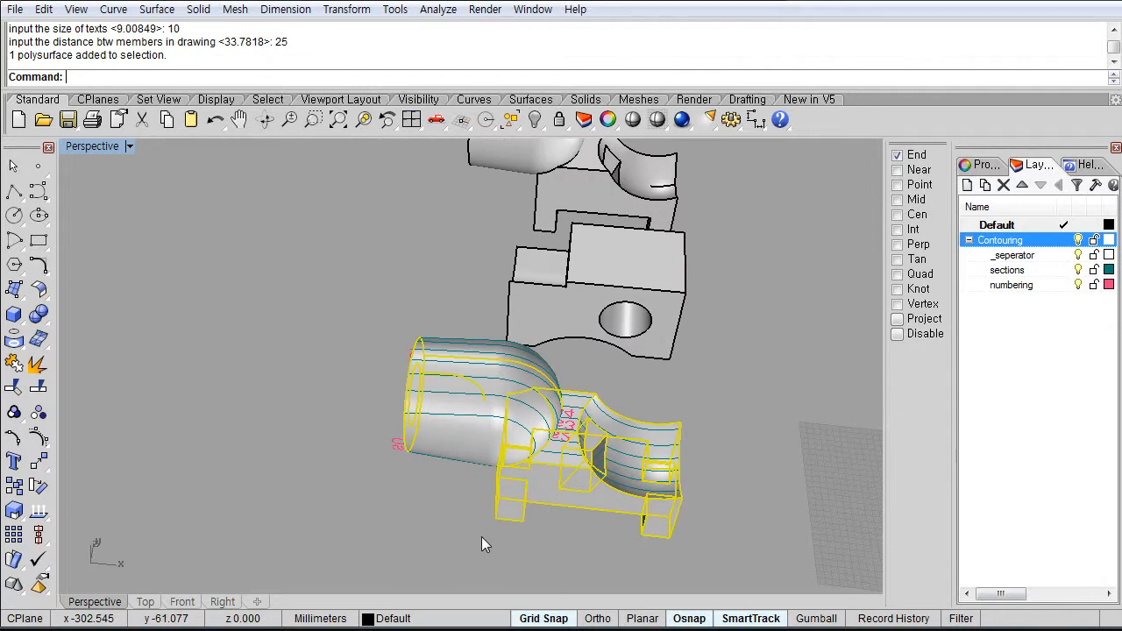
{"action": "type", "text": "M"}
{"action": "key", "text": "Return"}
{"action": "left_click", "coordinate": [481, 542]}
{"action": "left_click", "coordinate": [166, 500]}
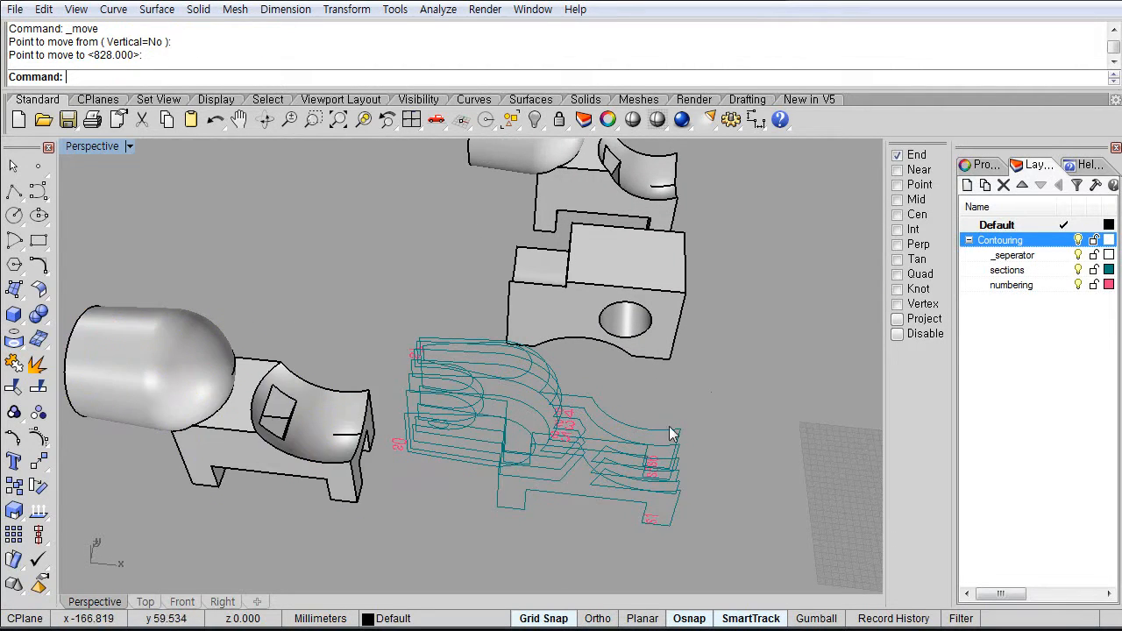
Extrude all the stacked section curves beside the domed-cylinder solid by 10 mm as solids
{"action": "right_click_drag", "start_coordinate": [671, 434], "coordinate": [614, 408]}
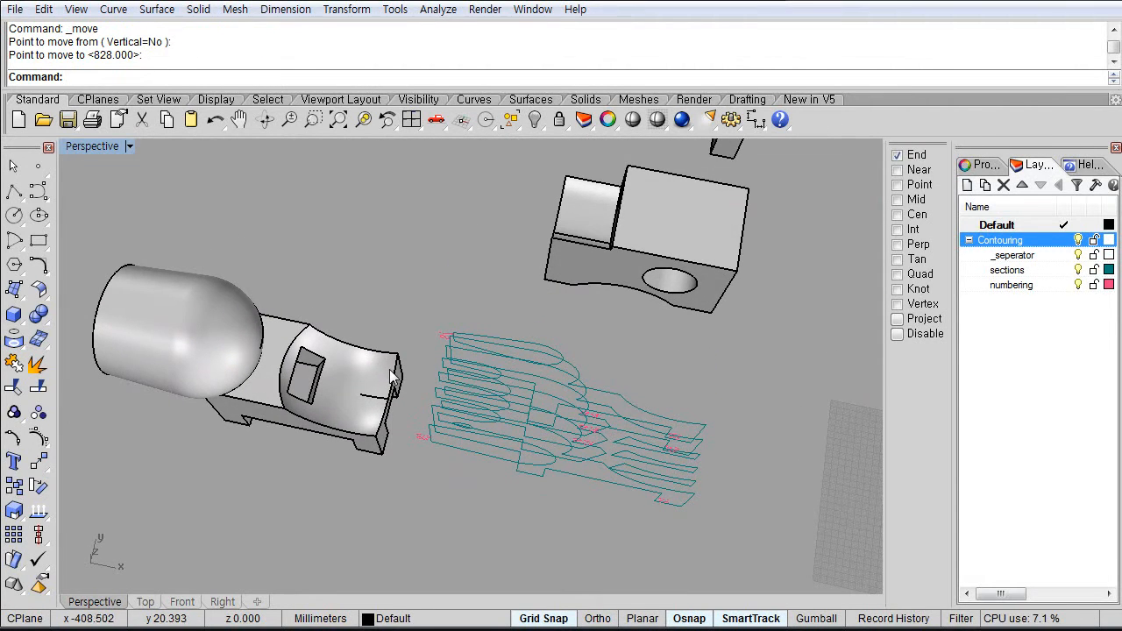
{"action": "right_click_drag", "start_coordinate": [391, 375], "coordinate": [338, 379]}
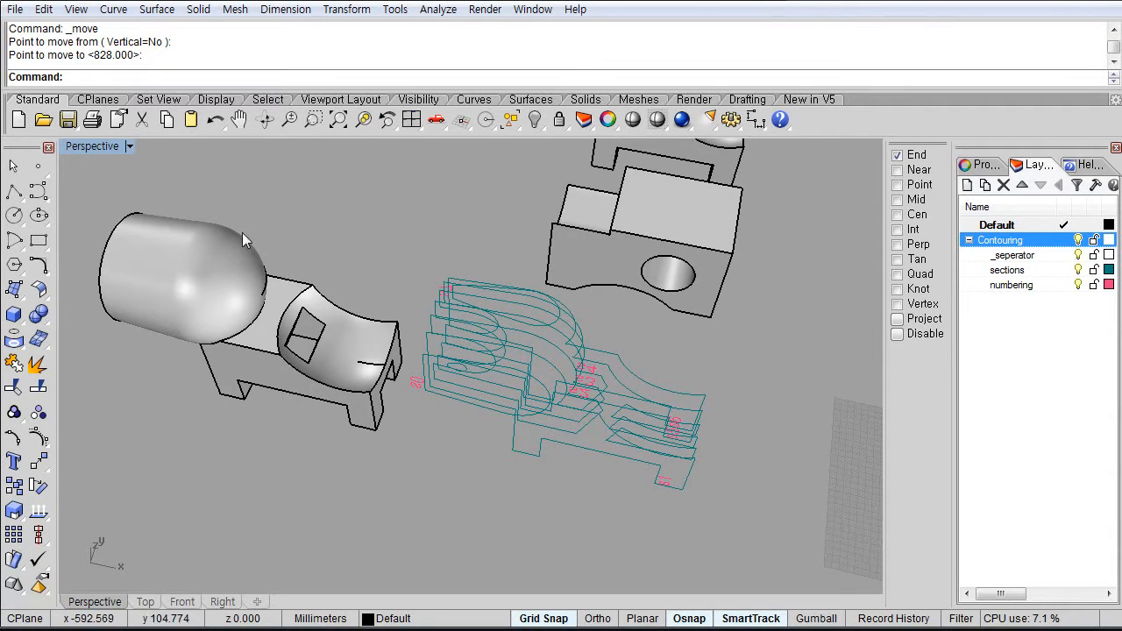
{"action": "right_click_drag", "start_coordinate": [685, 402], "coordinate": [593, 427]}
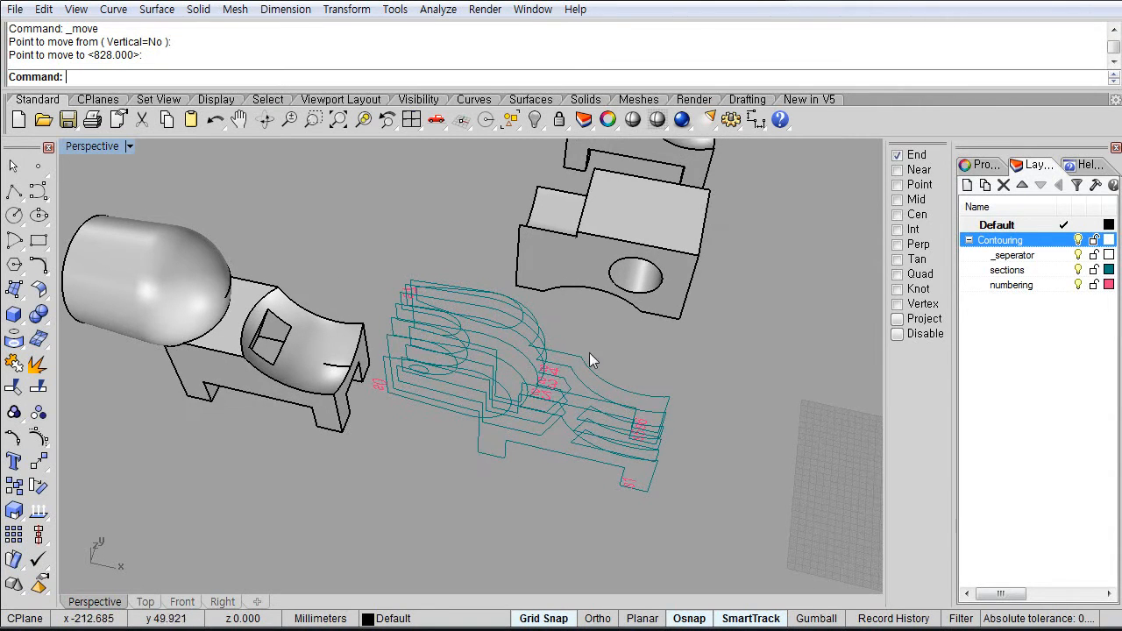
{"action": "right_click_drag", "start_coordinate": [589, 355], "coordinate": [526, 394]}
{"action": "left_click_drag", "start_coordinate": [418, 331], "coordinate": [704, 524]}
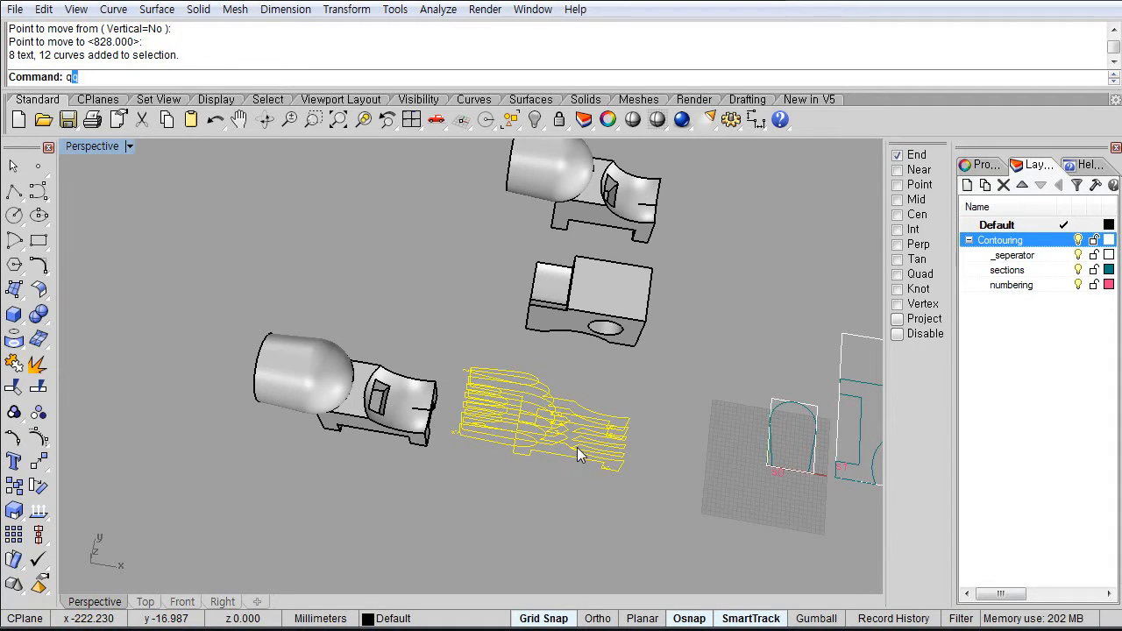
{"action": "key", "text": "Return"}
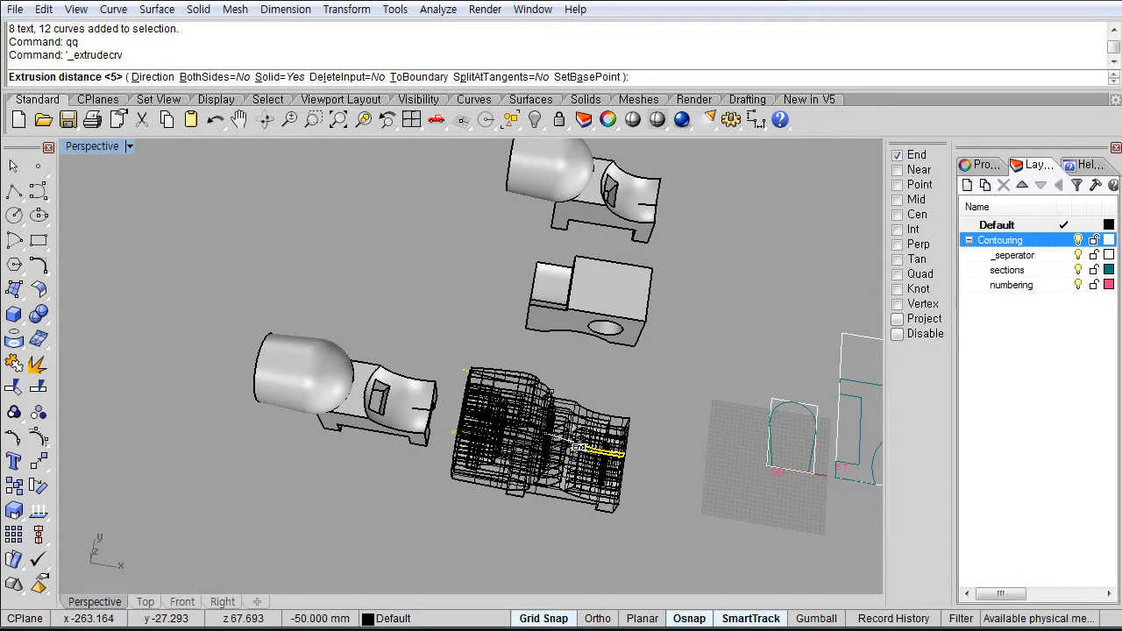
{"action": "type", "text": "10"}
{"action": "key", "text": "Return"}
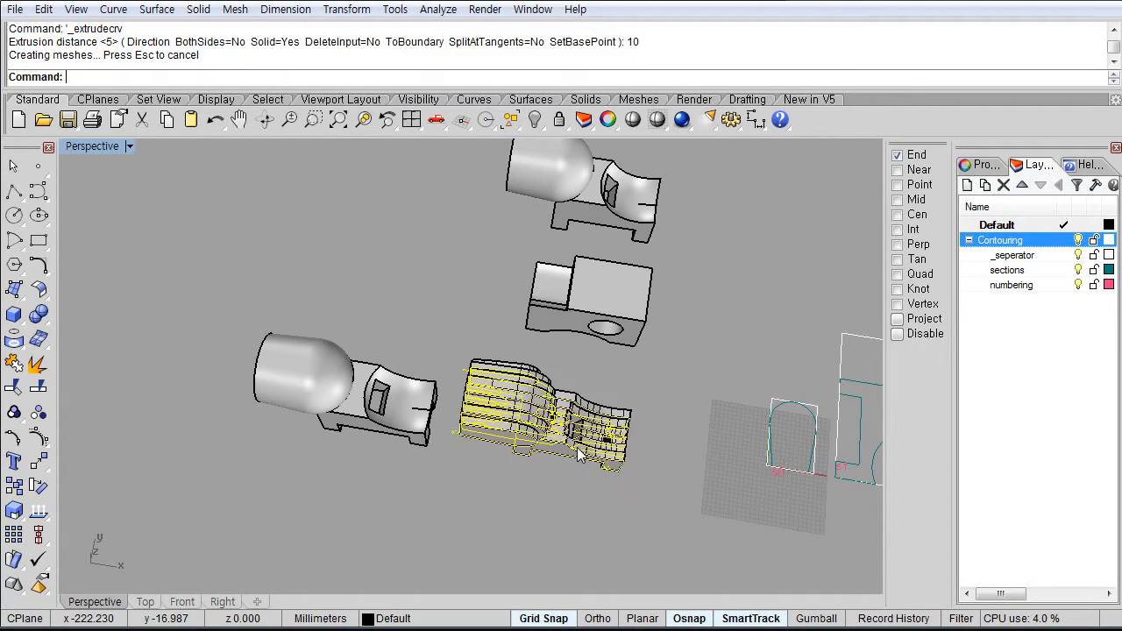
{"action": "right_click_drag", "start_coordinate": [577, 447], "coordinate": [466, 379]}
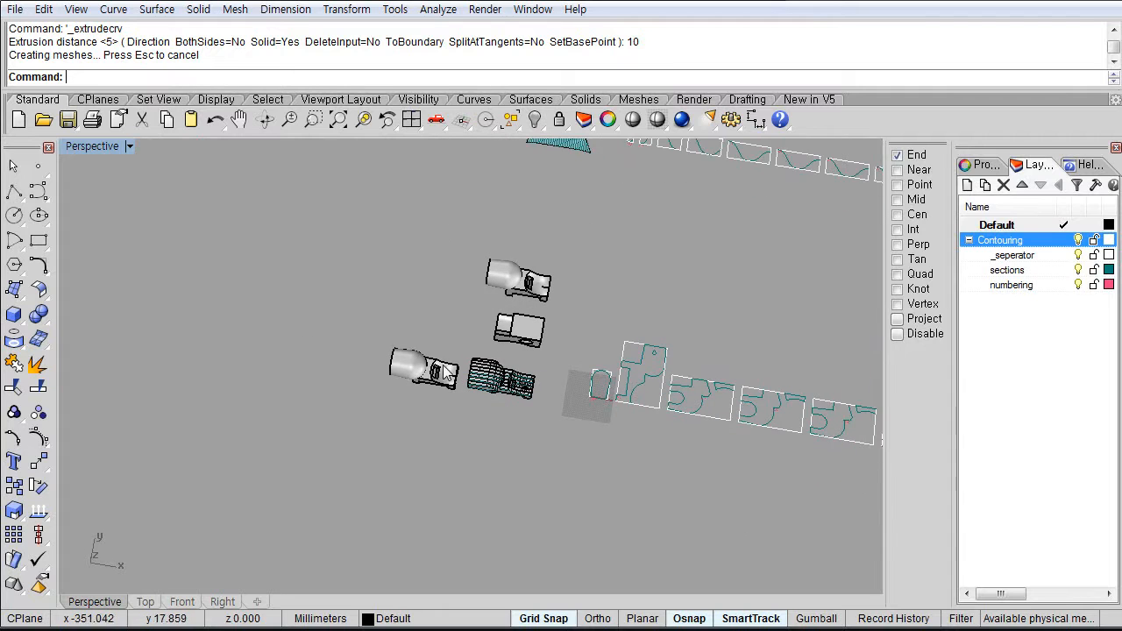
Move the contoured solid, its extruded slices and its section drawings about 1037 mm in the positive Y direction, beyond the wavy surface
{"action": "left_click_drag", "start_coordinate": [369, 331], "coordinate": [568, 424]}
{"action": "scroll", "coordinate": [410, 370], "scroll_direction": "down", "scroll_amount": 4}
{"action": "right_click_drag", "start_coordinate": [409, 370], "coordinate": [379, 370], "text": "shift"}
{"action": "left_click_drag", "start_coordinate": [372, 296], "coordinate": [616, 430]}
{"action": "key", "text": "ctrl+z"}
{"action": "left_click_drag", "start_coordinate": [369, 295], "coordinate": [716, 455]}
{"action": "right_click_drag", "start_coordinate": [554, 435], "coordinate": [589, 444]}
{"action": "left_click", "coordinate": [318, 307], "text": "ctrl"}
{"action": "type", "text": "w"}
{"action": "key", "text": "Return"}
{"action": "left_click", "coordinate": [484, 504]}
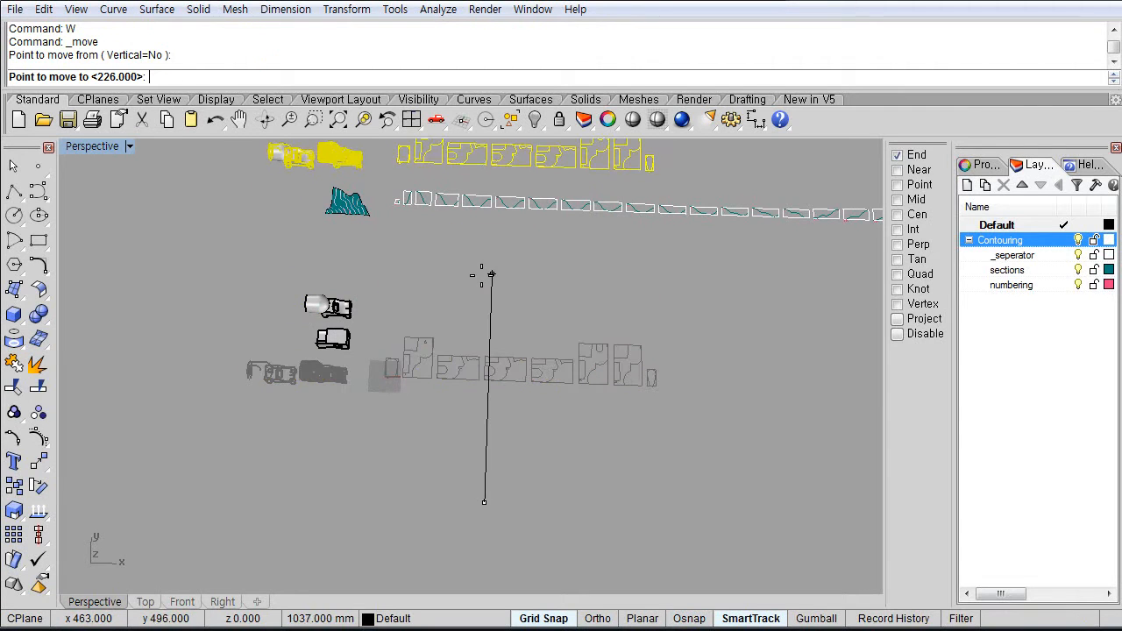
{"action": "left_click", "coordinate": [481, 279]}
Move the remaining domed-cylinder solid behind the block in the negative Y direction to the block's front side
{"action": "left_click", "coordinate": [330, 307]}
{"action": "type", "text": "w"}
{"action": "key", "text": "Return"}
{"action": "left_click", "coordinate": [460, 308]}
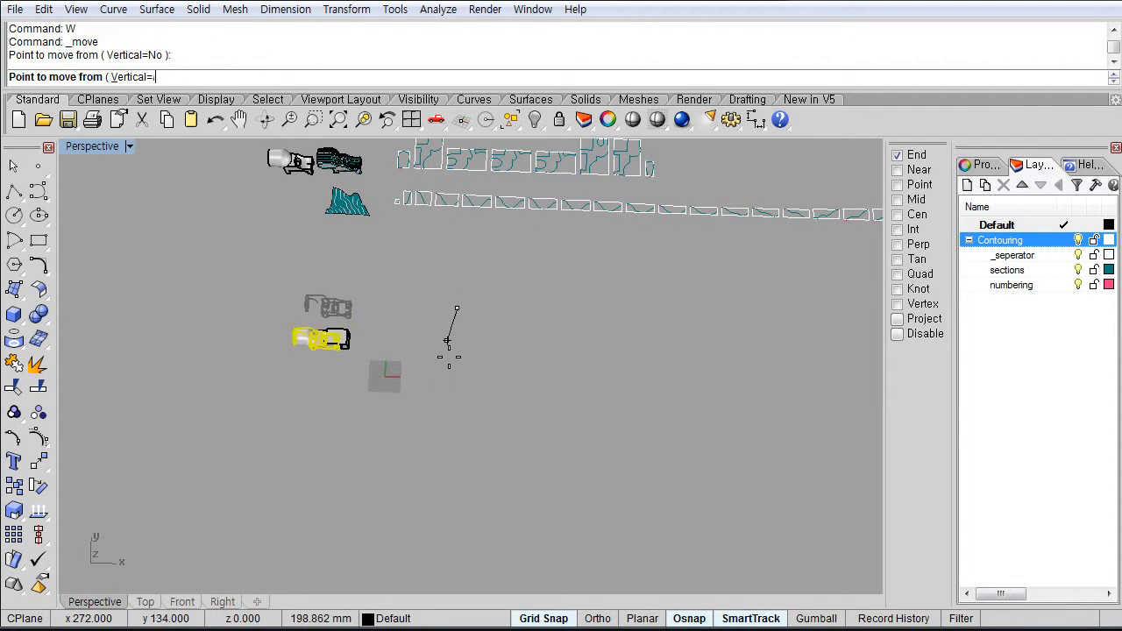
{"action": "left_click", "coordinate": [455, 372]}
Run the contouring script on the domed-cylinder solid in front of the block, with Z_axis as the contouring axis
{"action": "left_click", "coordinate": [298, 373]}
{"action": "type", "text": "zs"}
{"action": "key", "text": "Return"}
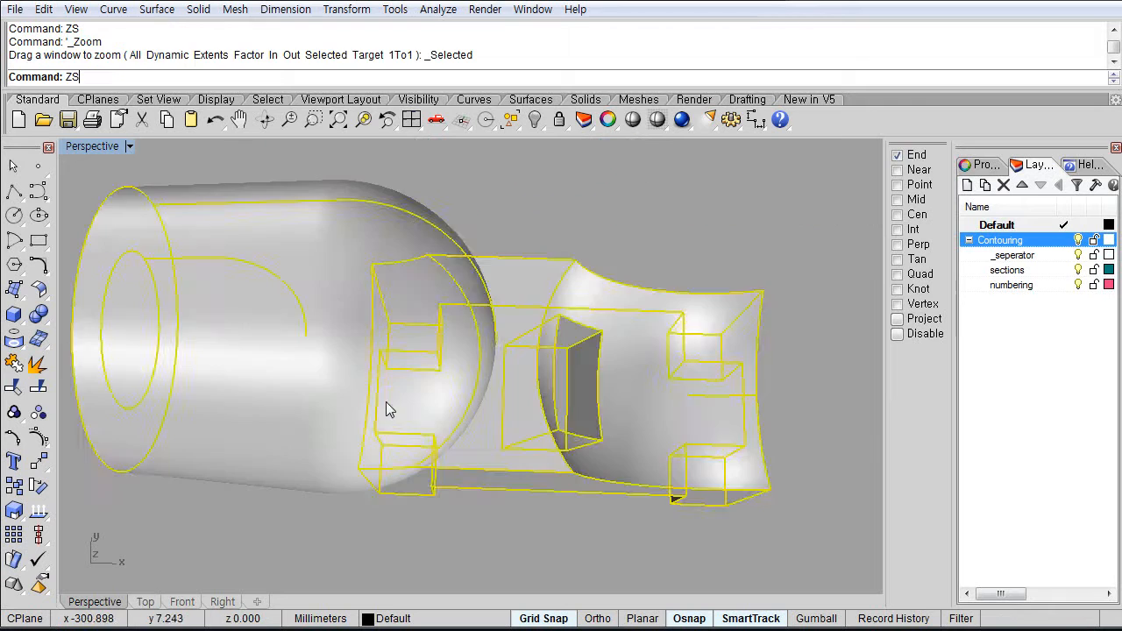
{"action": "key", "text": "Escape"}
{"action": "right_click_drag", "start_coordinate": [386, 401], "coordinate": [514, 338]}
{"action": "scroll", "coordinate": [423, 347], "scroll_direction": "down", "scroll_amount": 7}
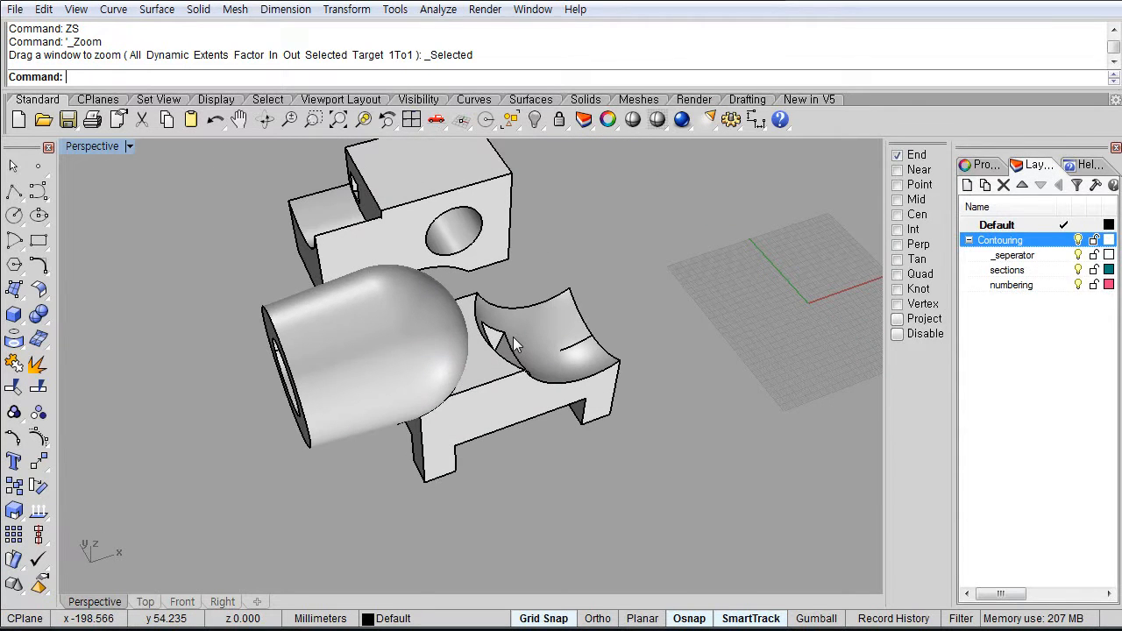
{"action": "type", "text": "EditPythonScript"}
{"action": "key", "text": "Return"}
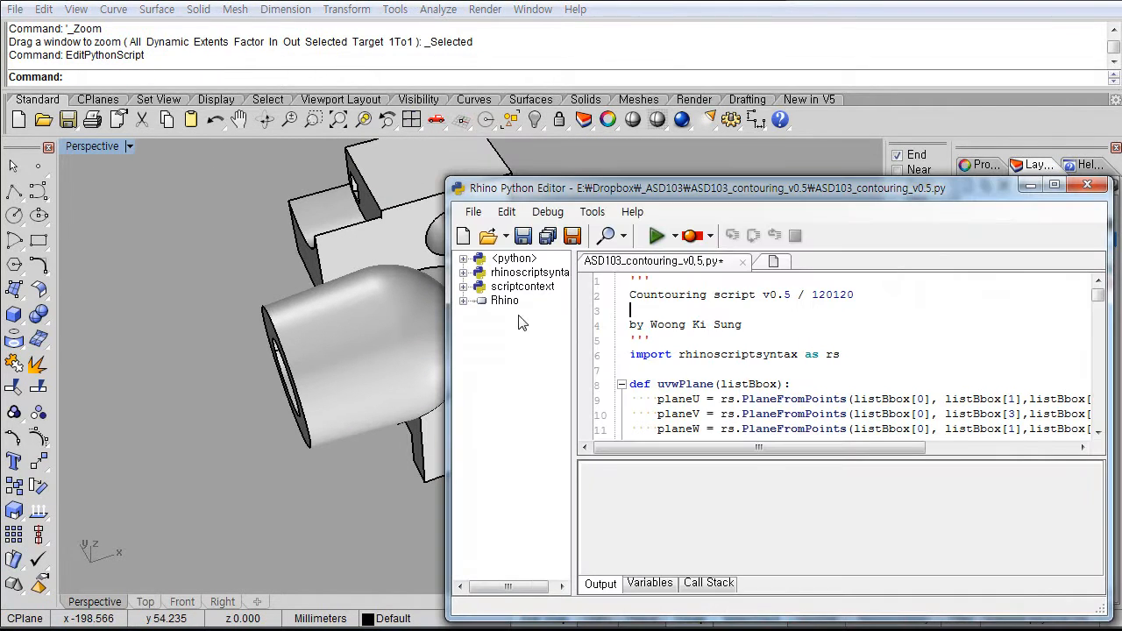
{"action": "left_click", "coordinate": [653, 235]}
{"action": "left_click", "coordinate": [518, 324]}
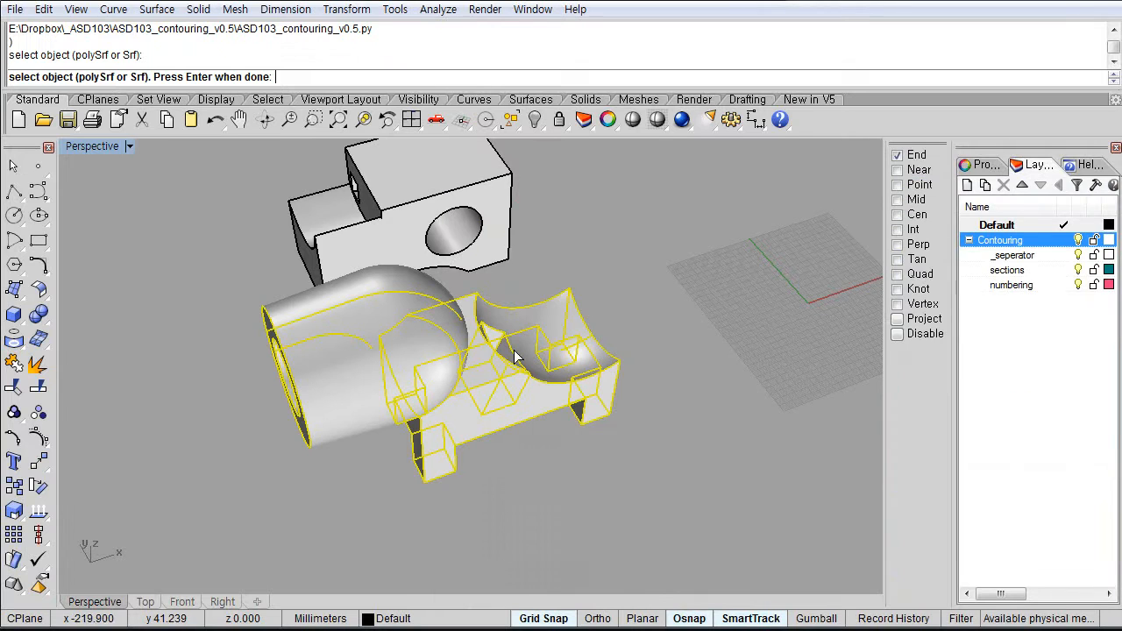
{"action": "right_click_drag", "start_coordinate": [343, 296], "coordinate": [400, 371]}
{"action": "key", "text": "Return"}
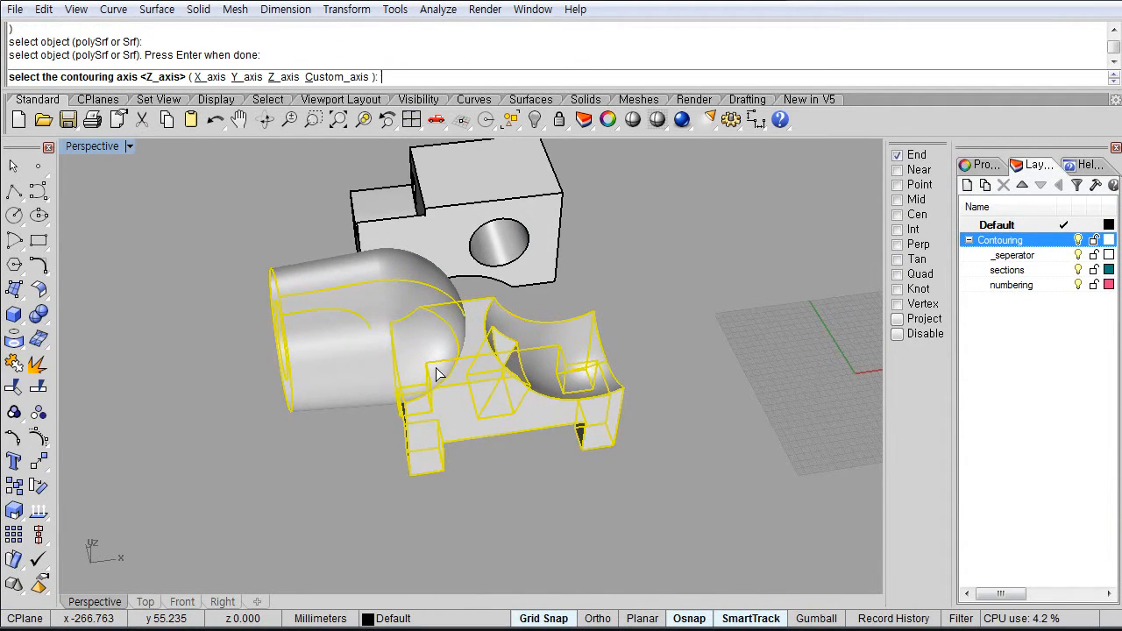
{"action": "left_click", "coordinate": [284, 77]}
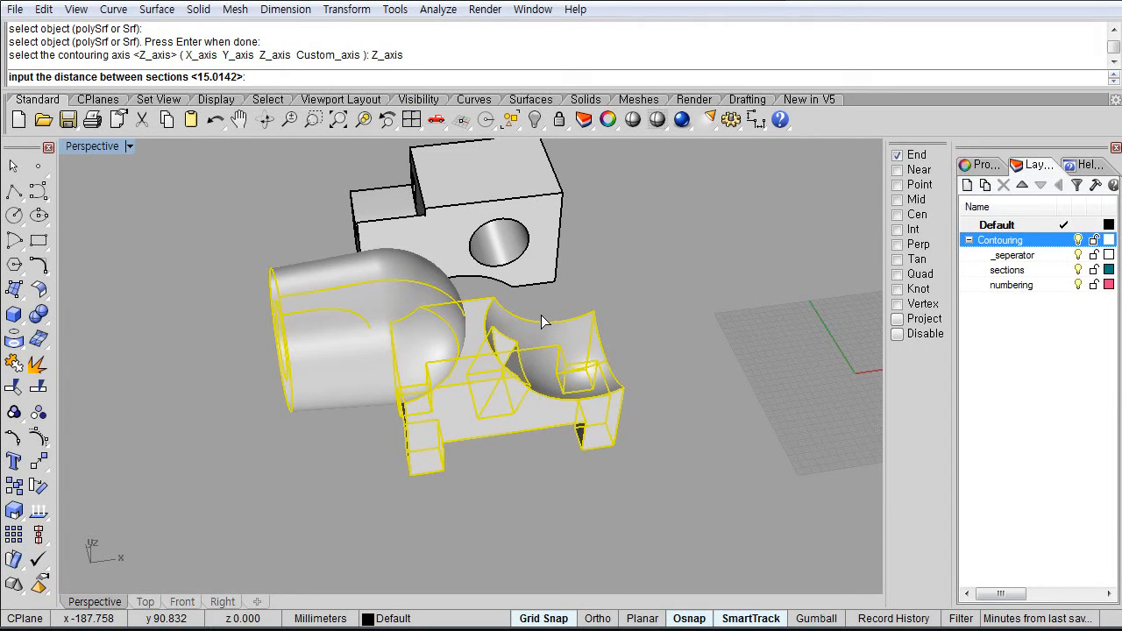
Generate the Z-axis sections with a section distance of 5, a text size of 15 and a distance of 20 between drawing members
{"action": "key", "text": "Return"}
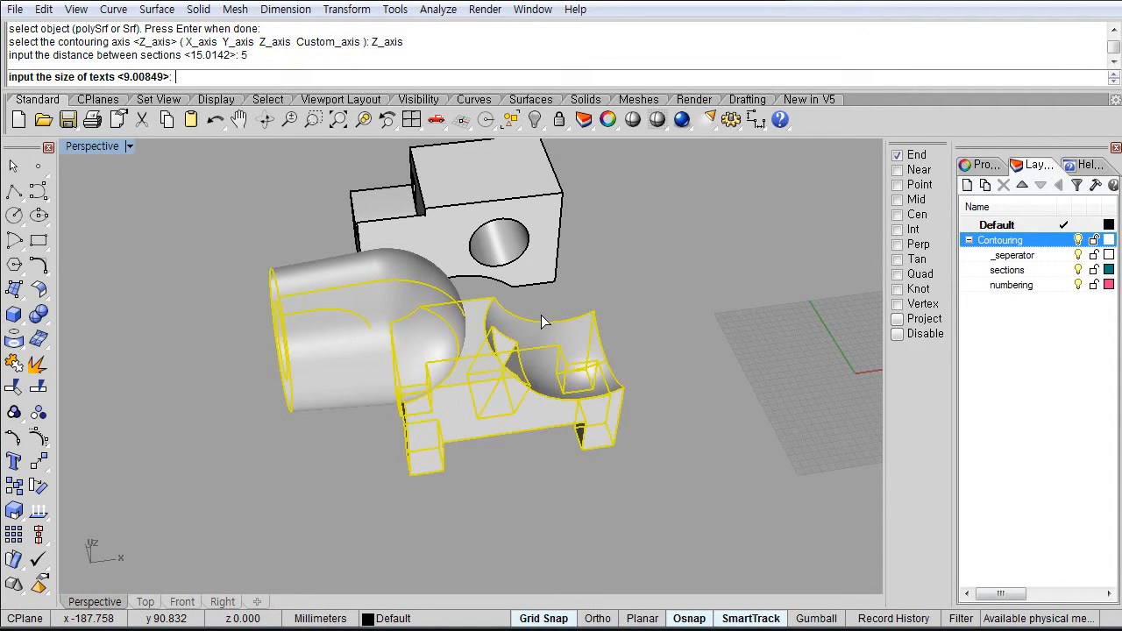
{"action": "key", "text": "Return"}
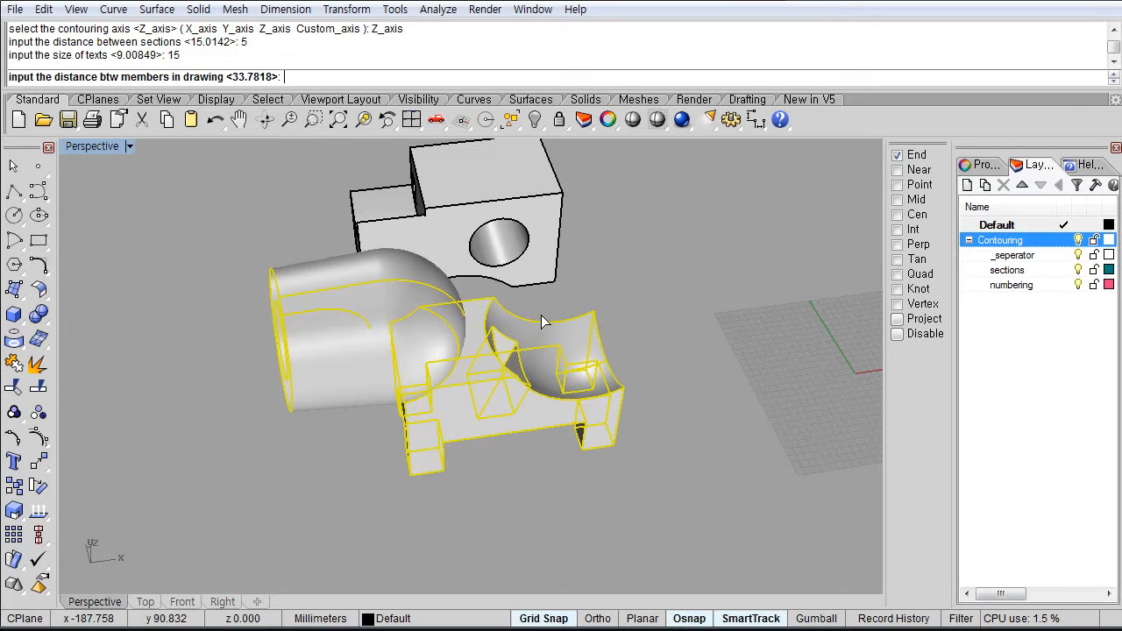
{"action": "type", "text": "20"}
{"action": "key", "text": "Return"}
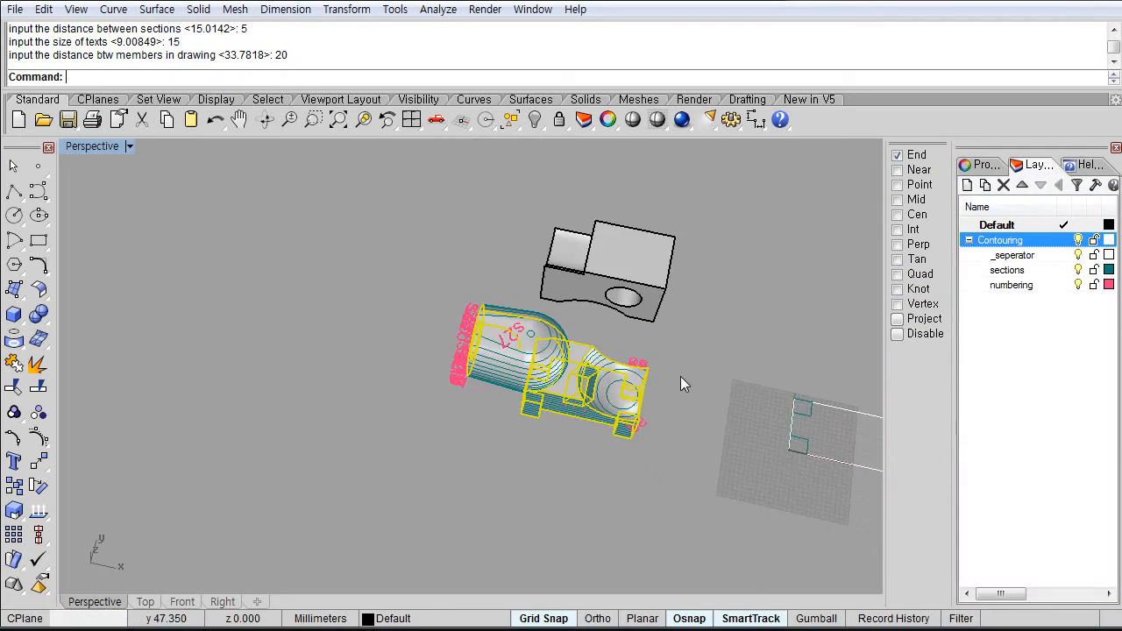
Examine the whole row of Z-axis section drawings generated from the domed-cylinder solid
{"action": "scroll", "coordinate": [681, 376], "scroll_direction": "down", "scroll_amount": 7}
{"action": "right_click_drag", "start_coordinate": [680, 377], "coordinate": [438, 312], "text": "shift"}
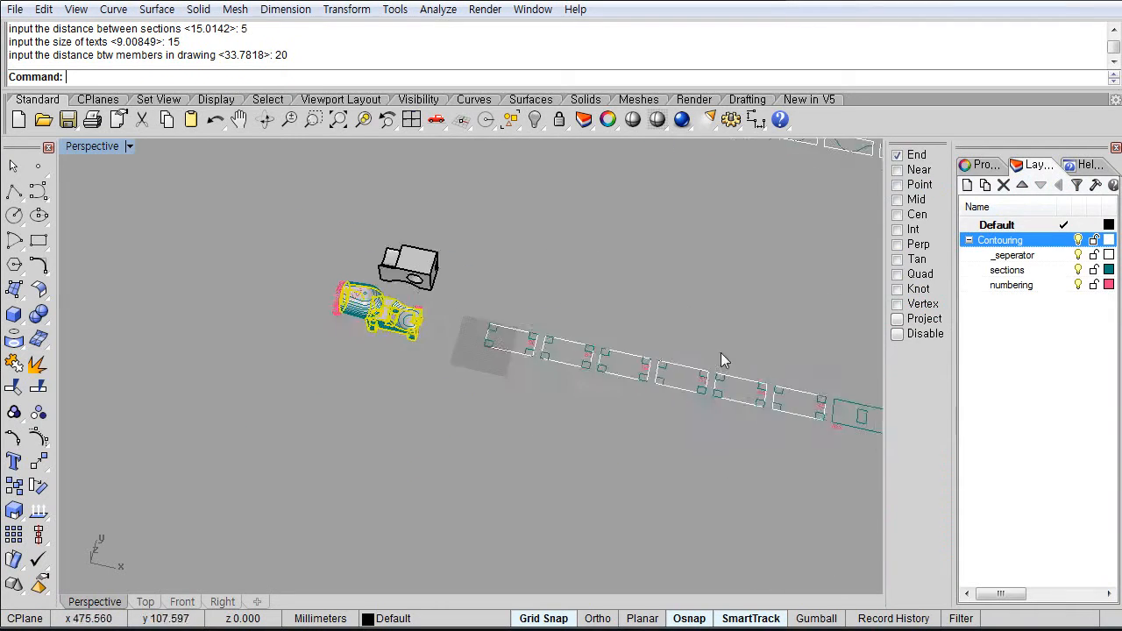
{"action": "right_click_drag", "start_coordinate": [721, 352], "coordinate": [516, 376], "text": "shift"}
{"action": "scroll", "coordinate": [526, 373], "scroll_direction": "down", "scroll_amount": 4}
{"action": "scroll", "coordinate": [572, 379], "scroll_direction": "down", "scroll_amount": 7}
{"action": "right_click_drag", "start_coordinate": [626, 427], "coordinate": [512, 414], "text": "shift"}
{"action": "scroll", "coordinate": [512, 413], "scroll_direction": "up", "scroll_amount": 6}
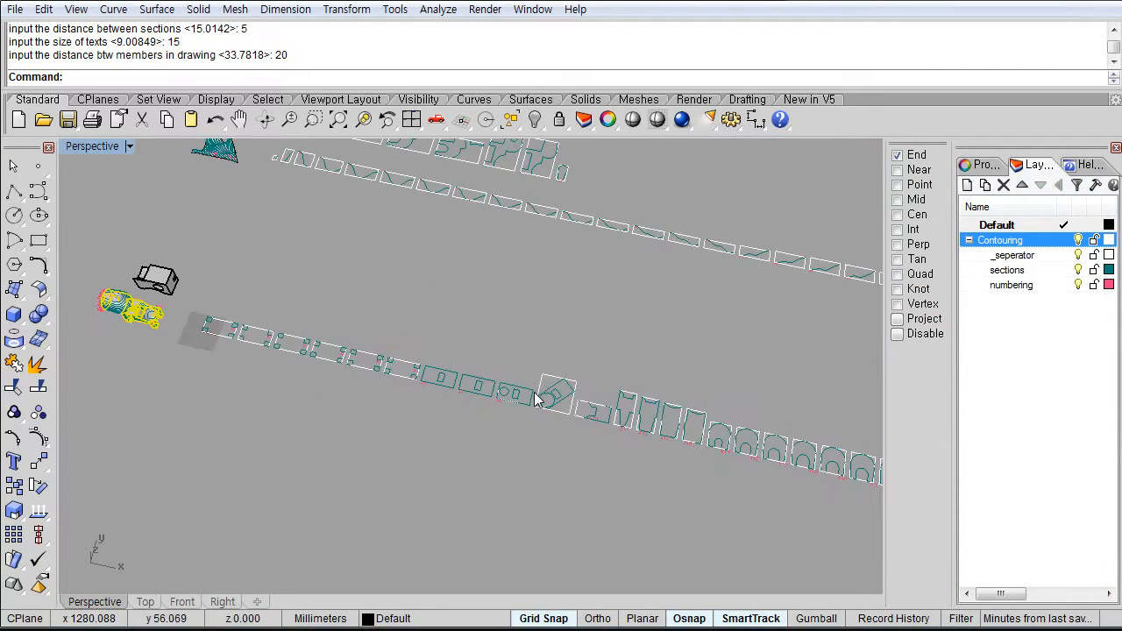
{"action": "scroll", "coordinate": [507, 410], "scroll_direction": "up", "scroll_amount": 3}
{"action": "scroll", "coordinate": [504, 402], "scroll_direction": "down", "scroll_amount": 8}
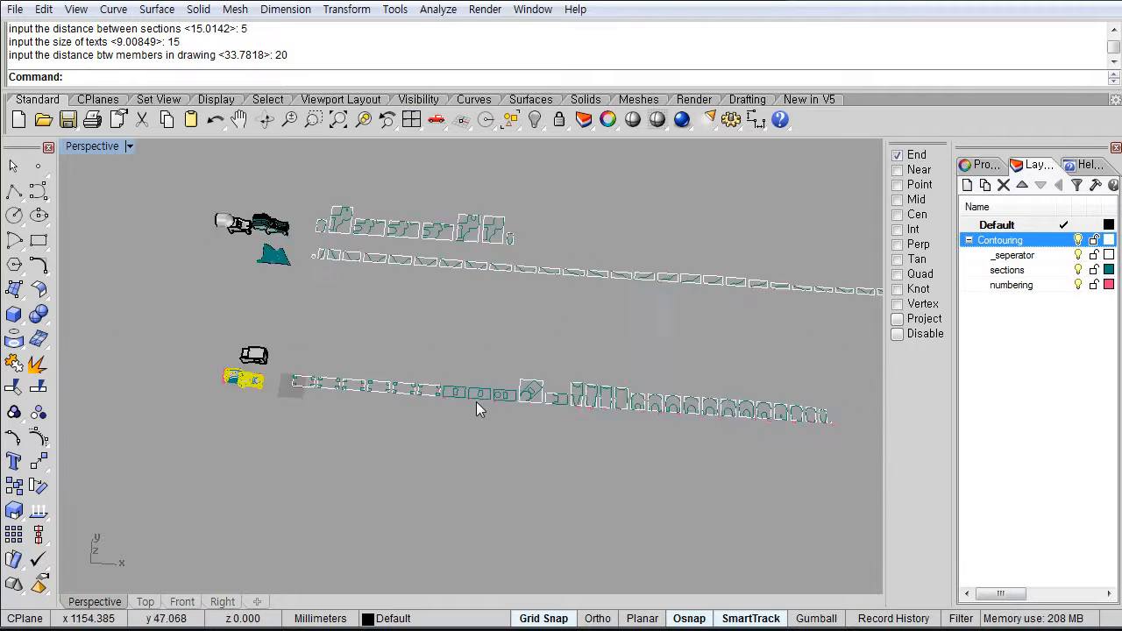
Move the domed-cylinder solid about 246 mm in the negative X direction, clear of its generated section curves
{"action": "right_click_drag", "start_coordinate": [263, 359], "coordinate": [439, 377], "text": "shift"}
{"action": "scroll", "coordinate": [439, 376], "scroll_direction": "up", "scroll_amount": 14}
{"action": "scroll", "coordinate": [539, 414], "scroll_direction": "down", "scroll_amount": 6}
{"action": "right_click_drag", "start_coordinate": [614, 466], "coordinate": [560, 402], "text": "shift"}
{"action": "type", "text": "w"}
{"action": "key", "text": "Return"}
{"action": "left_click", "coordinate": [584, 469]}
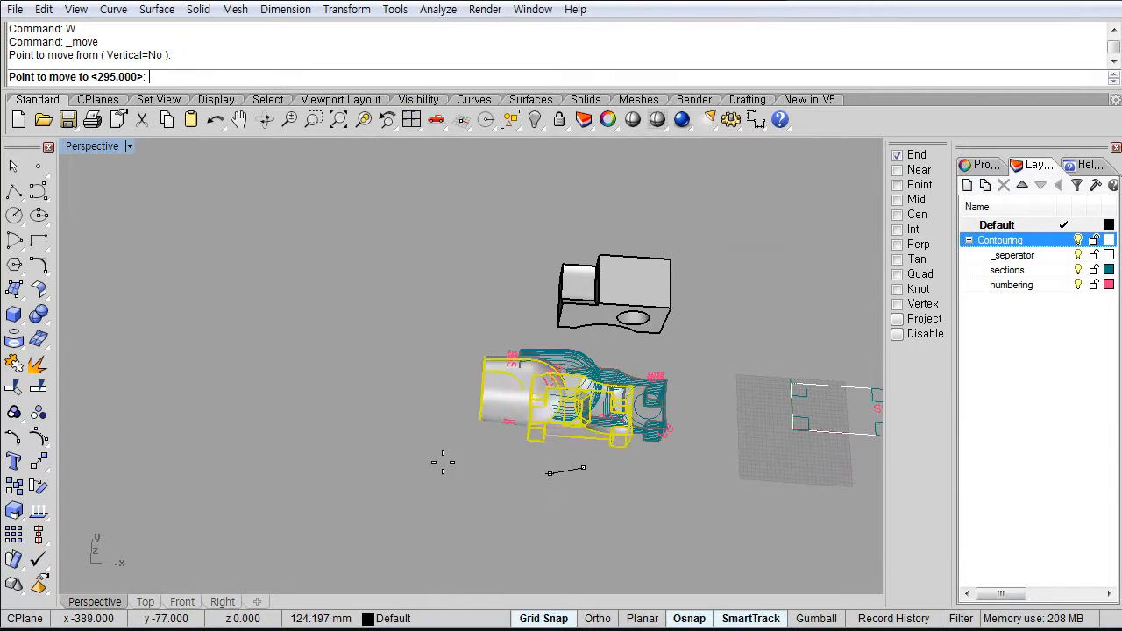
{"action": "left_click", "coordinate": [390, 454], "text": "shift"}
{"action": "key", "text": "Escape"}
Extrude the domed-cylinder solid's stacked Z-axis section curves 5 mm as solids
{"action": "left_click_drag", "start_coordinate": [495, 322], "coordinate": [687, 477]}
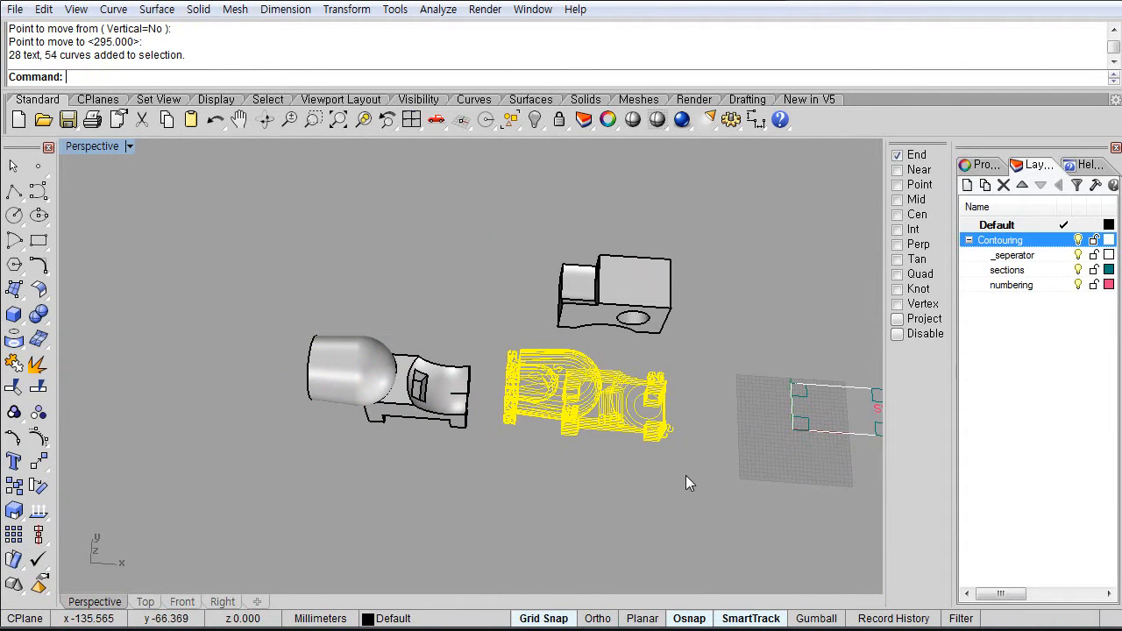
{"action": "type", "text": "qq"}
{"action": "key", "text": "Return"}
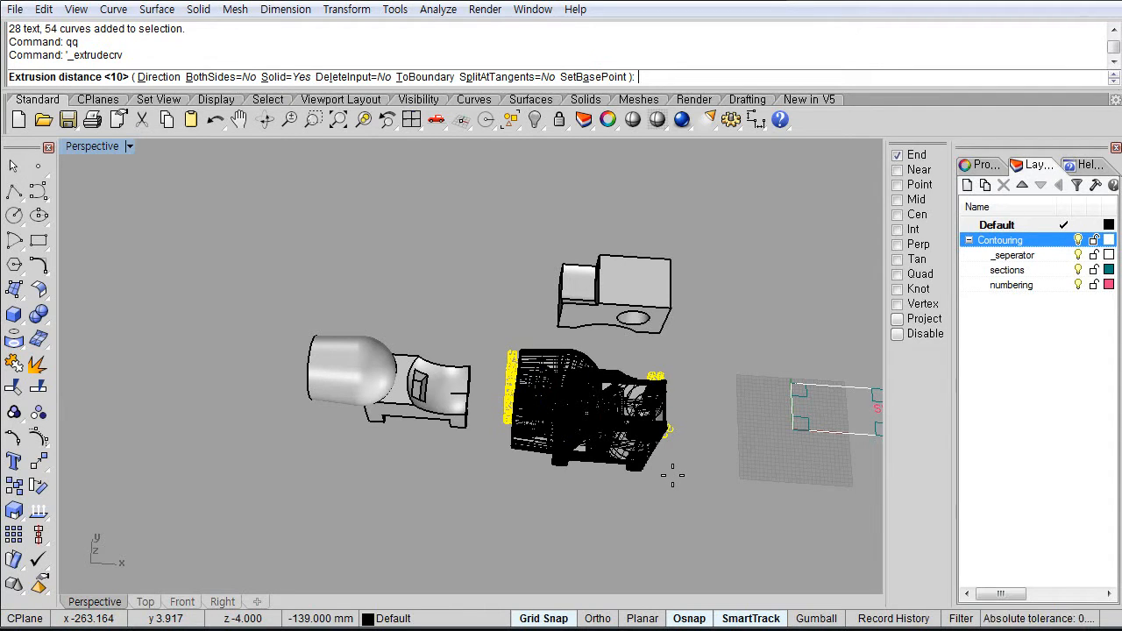
{"action": "key", "text": "Return"}
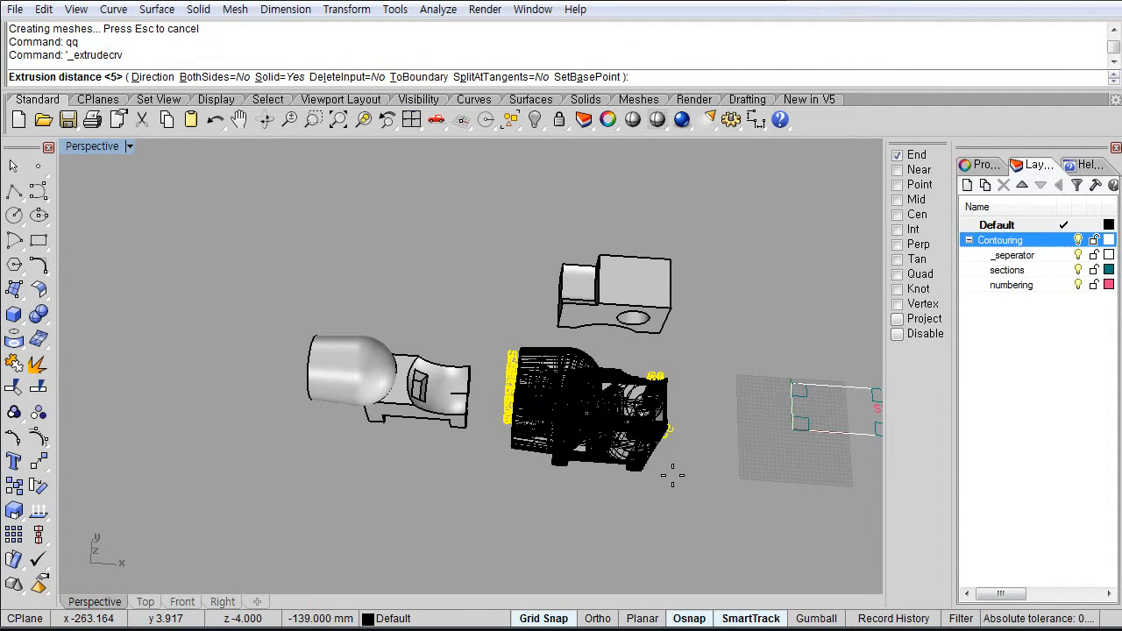
{"action": "left_click", "coordinate": [609, 455]}
{"action": "scroll", "coordinate": [608, 456], "scroll_direction": "up", "scroll_amount": 7}
{"action": "right_click_drag", "start_coordinate": [496, 418], "coordinate": [539, 398]}
{"action": "scroll", "coordinate": [491, 394], "scroll_direction": "down", "scroll_amount": 12}
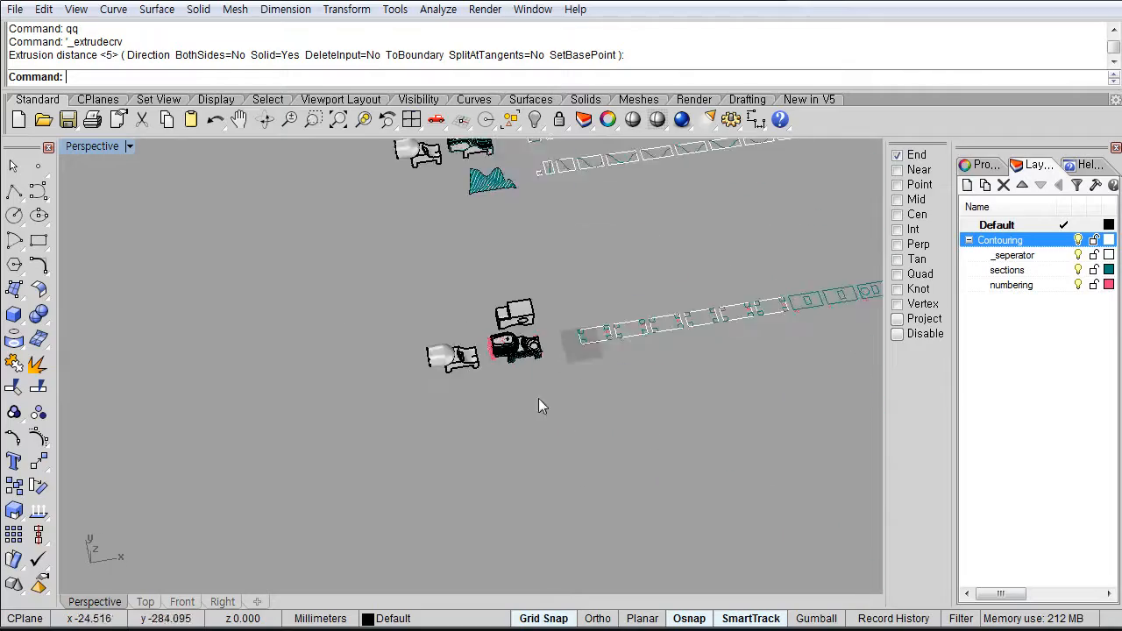
{"action": "scroll", "coordinate": [496, 342], "scroll_direction": "up", "scroll_amount": 12}
{"action": "right_click_drag", "start_coordinate": [474, 526], "coordinate": [487, 447]}
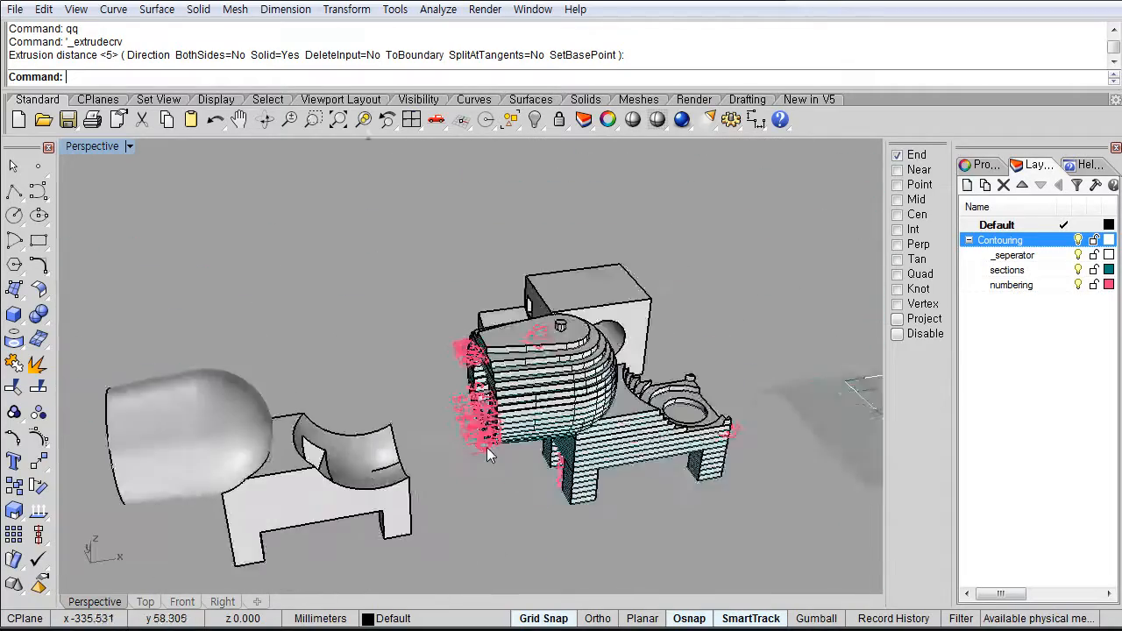
Move the domed-cylinder solid, its layered extrusions and their row of section drawings about 1289 mm in positive Y, beyond the earlier rows
{"action": "scroll", "coordinate": [495, 442], "scroll_direction": "down", "scroll_amount": 15}
{"action": "right_click_drag", "start_coordinate": [605, 403], "coordinate": [674, 466]}
{"action": "right_click_drag", "start_coordinate": [583, 435], "coordinate": [351, 396], "text": "shift"}
{"action": "left_click_drag", "start_coordinate": [144, 374], "coordinate": [846, 517]}
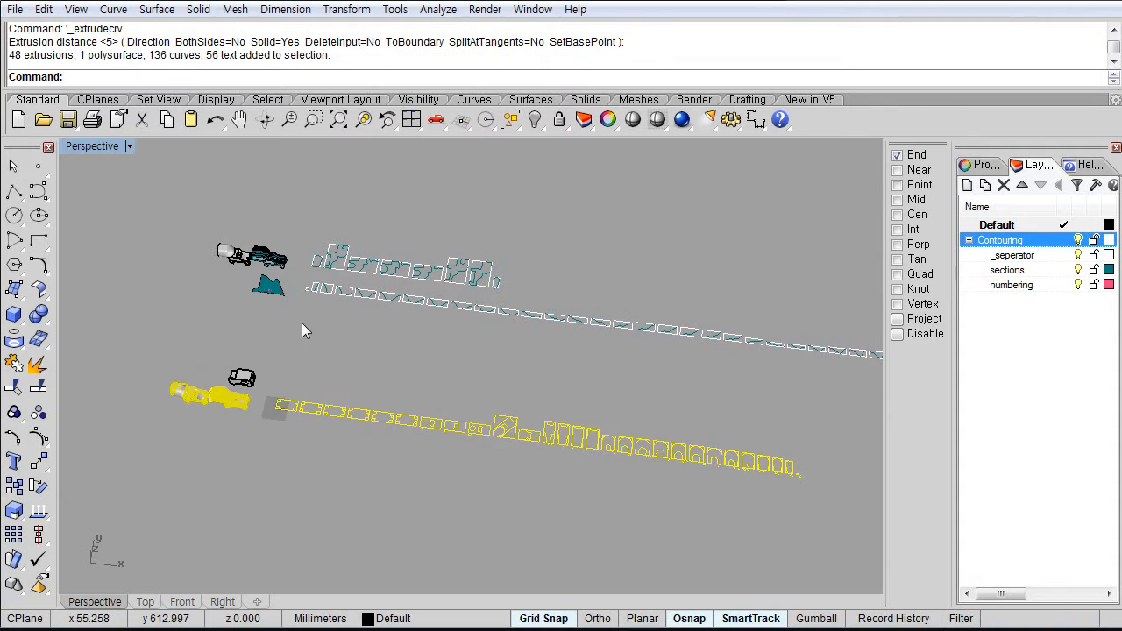
{"action": "type", "text": "m"}
{"action": "key", "text": "Return"}
{"action": "left_click", "coordinate": [283, 513]}
{"action": "type", "text": "246"}
{"action": "key", "text": "Return"}
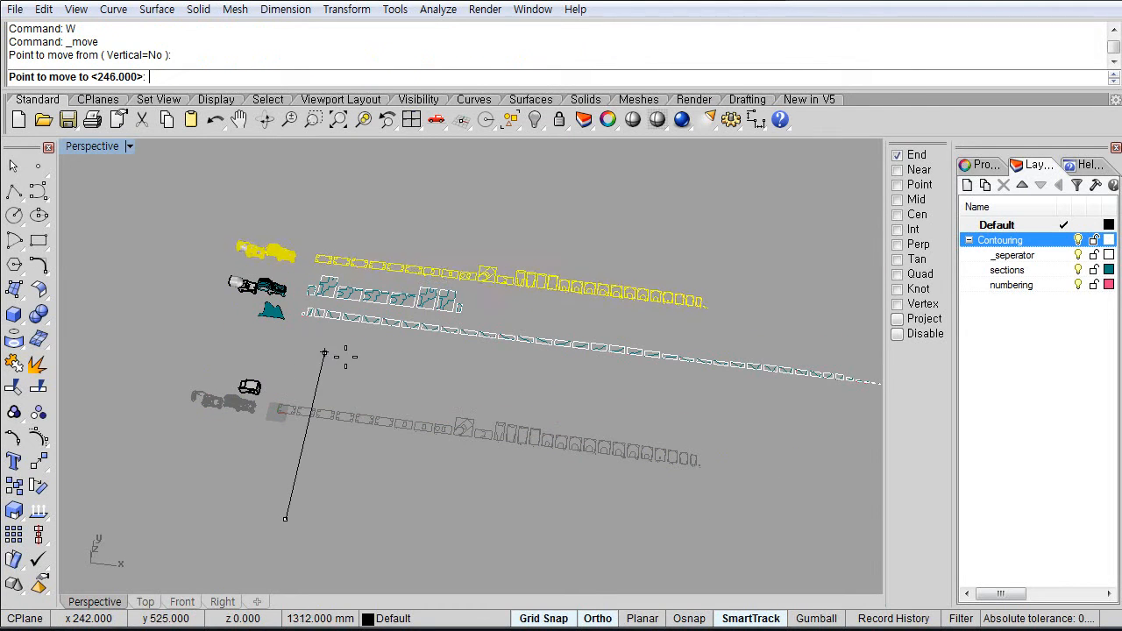
{"action": "left_click", "coordinate": [345, 360]}
{"action": "key", "text": "Escape"}
Move the block with the round hole about 183 mm so it sits beside the origin grid
{"action": "scroll", "coordinate": [263, 417], "scroll_direction": "up", "scroll_amount": 3}
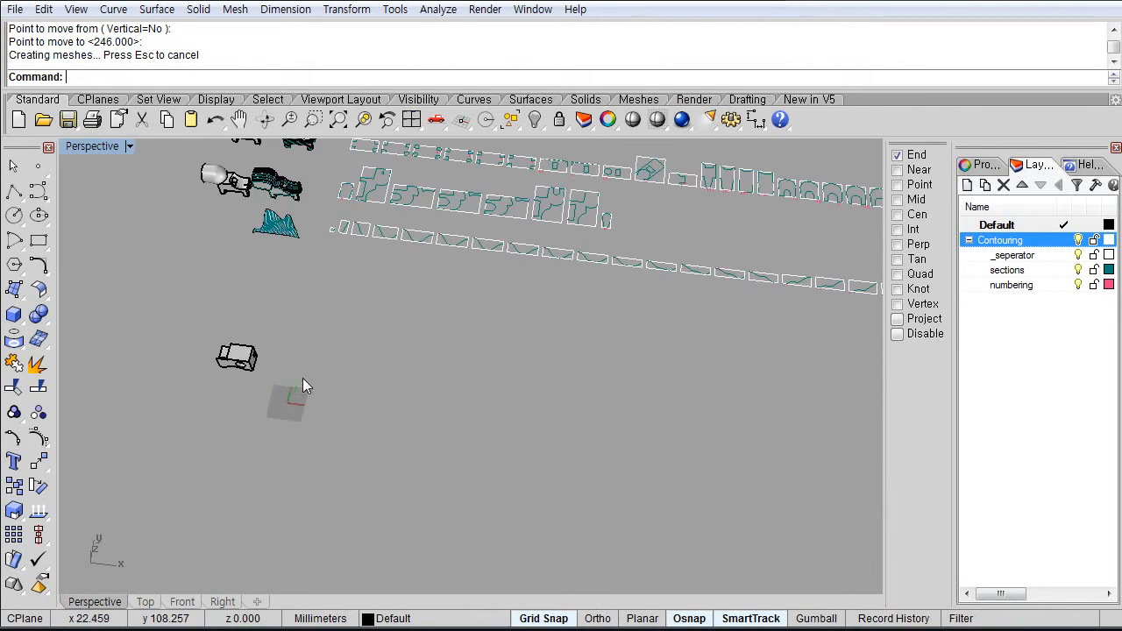
{"action": "scroll", "coordinate": [303, 378], "scroll_direction": "up", "scroll_amount": 5}
{"action": "right_click_drag", "start_coordinate": [302, 378], "coordinate": [288, 351], "text": "shift"}
{"action": "left_click", "coordinate": [288, 355]}
{"action": "type", "text": "W"}
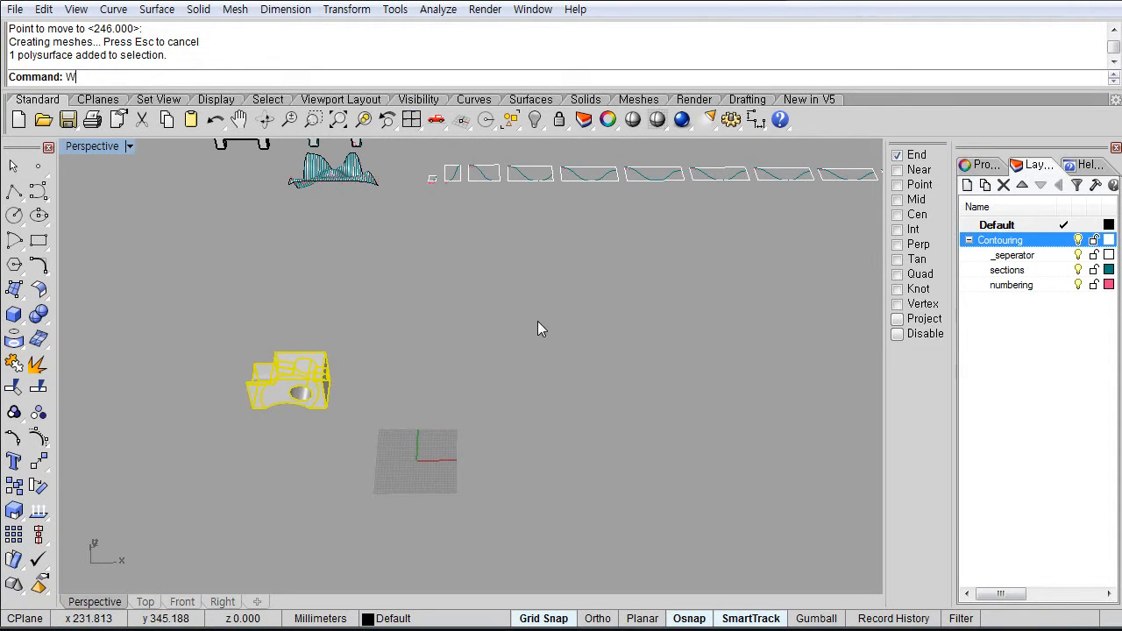
{"action": "key", "text": "Return"}
{"action": "left_click", "coordinate": [533, 242]}
{"action": "left_click", "coordinate": [582, 380]}
{"action": "key", "text": "Escape"}
Run ASD103_contouring_v0.5.py on the block with the round hole, using Custom_axis as the contouring axis
{"action": "type", "text": "EditPythonScript"}
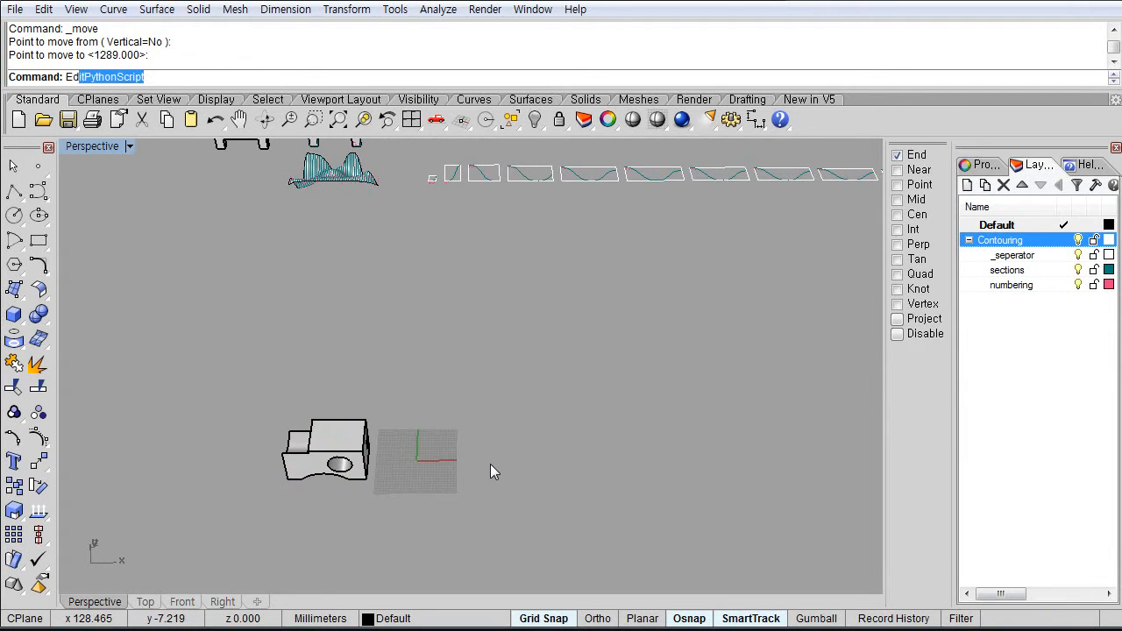
{"action": "key", "text": "Return"}
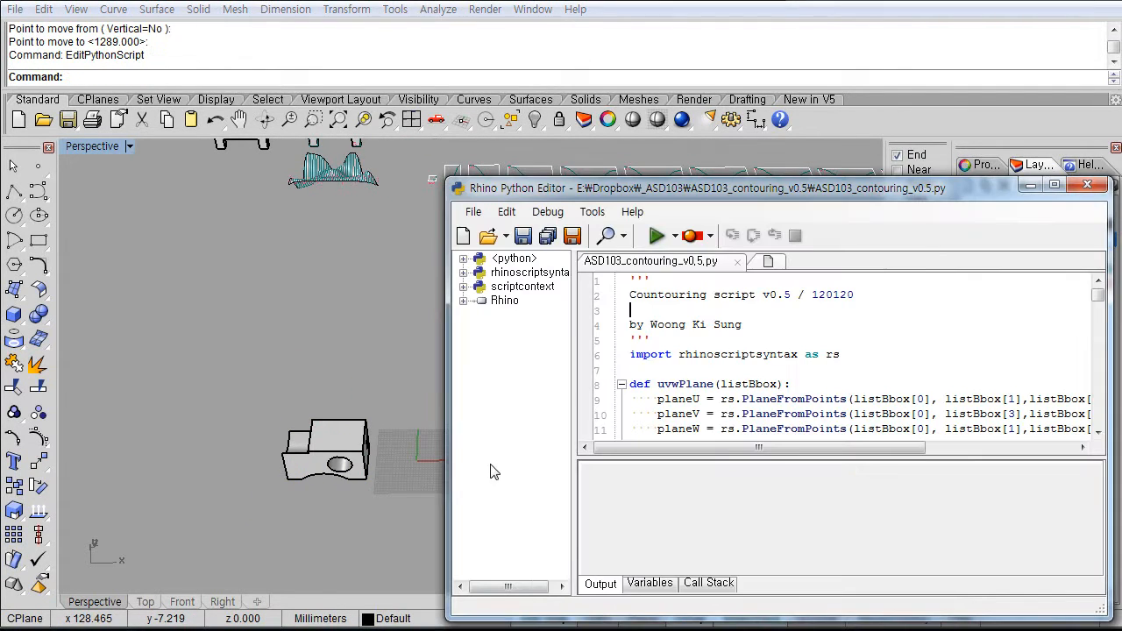
{"action": "left_click", "coordinate": [657, 237]}
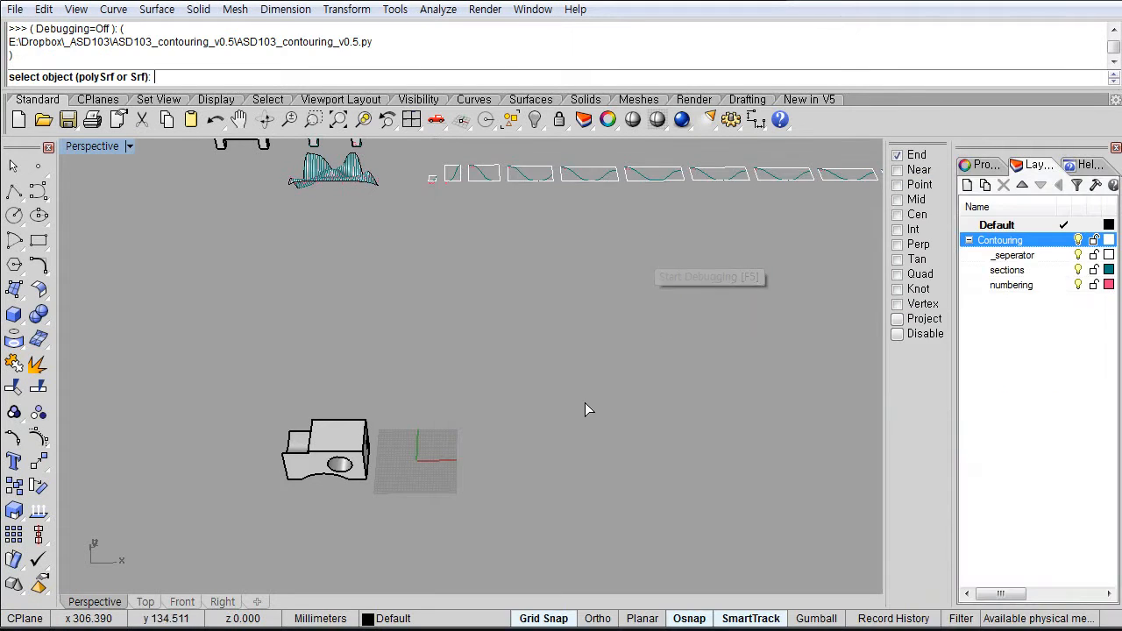
{"action": "right_click_drag", "start_coordinate": [585, 403], "coordinate": [554, 331]}
{"action": "scroll", "coordinate": [334, 465], "scroll_direction": "up", "scroll_amount": 5}
{"action": "right_click_drag", "start_coordinate": [425, 416], "coordinate": [541, 366], "text": "shift"}
{"action": "left_click", "coordinate": [463, 348]}
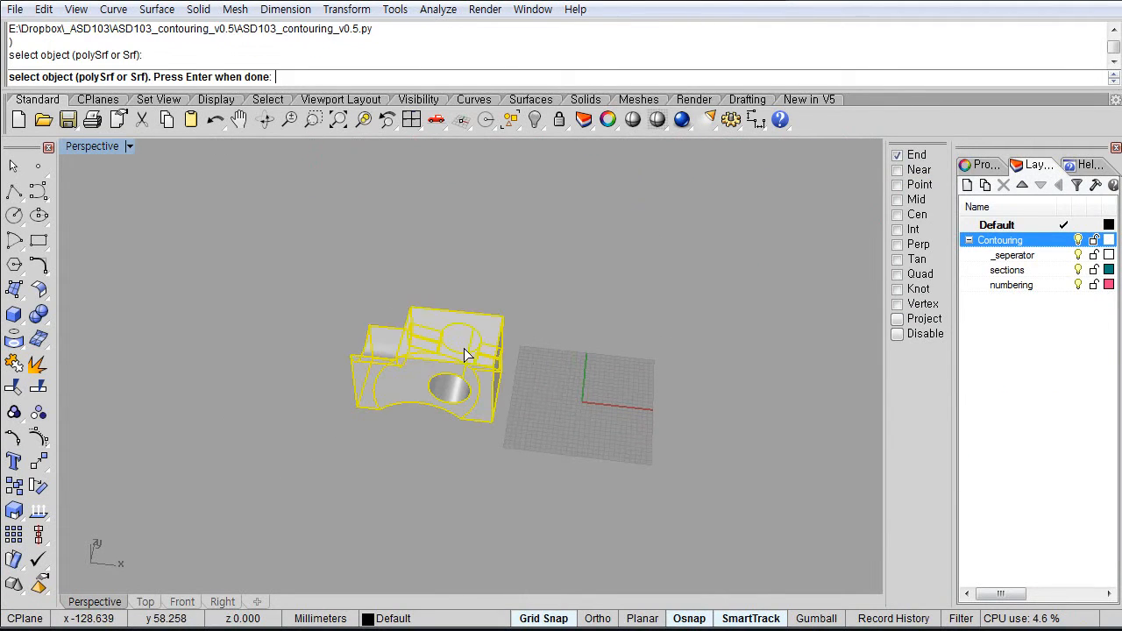
{"action": "key", "text": "Return"}
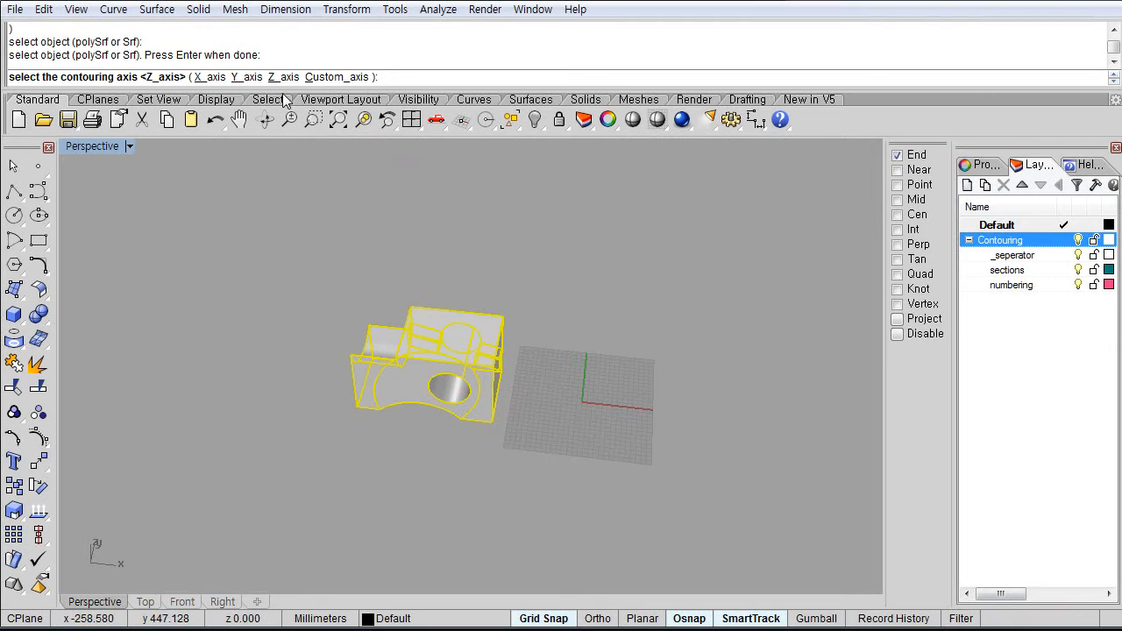
{"action": "left_click", "coordinate": [337, 78]}
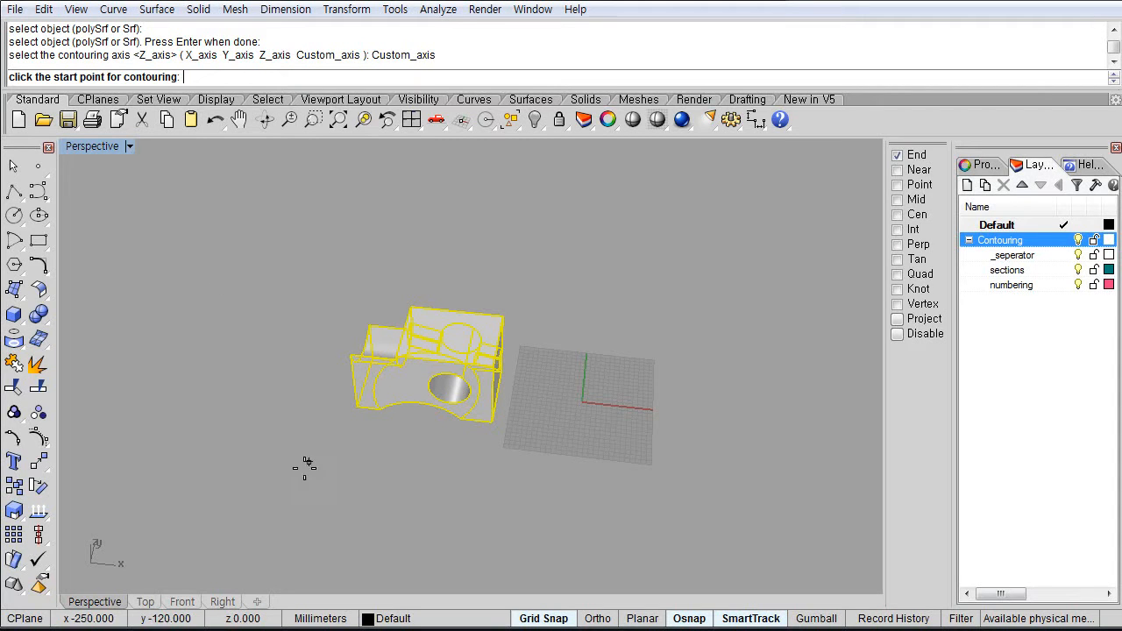
Define the custom contouring axis diagonally from the block's lower front corner to its opposite upper rear corner
{"action": "scroll", "coordinate": [329, 407], "scroll_direction": "up", "scroll_amount": 3}
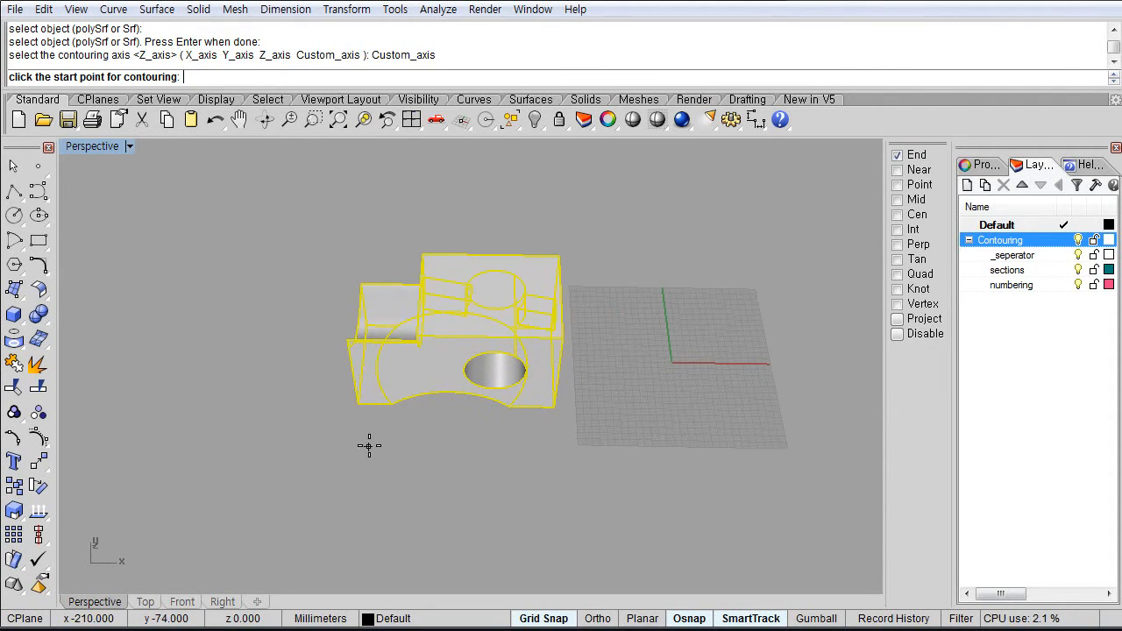
{"action": "right_click_drag", "start_coordinate": [528, 442], "coordinate": [587, 403]}
{"action": "scroll", "coordinate": [494, 421], "scroll_direction": "up", "scroll_amount": 2}
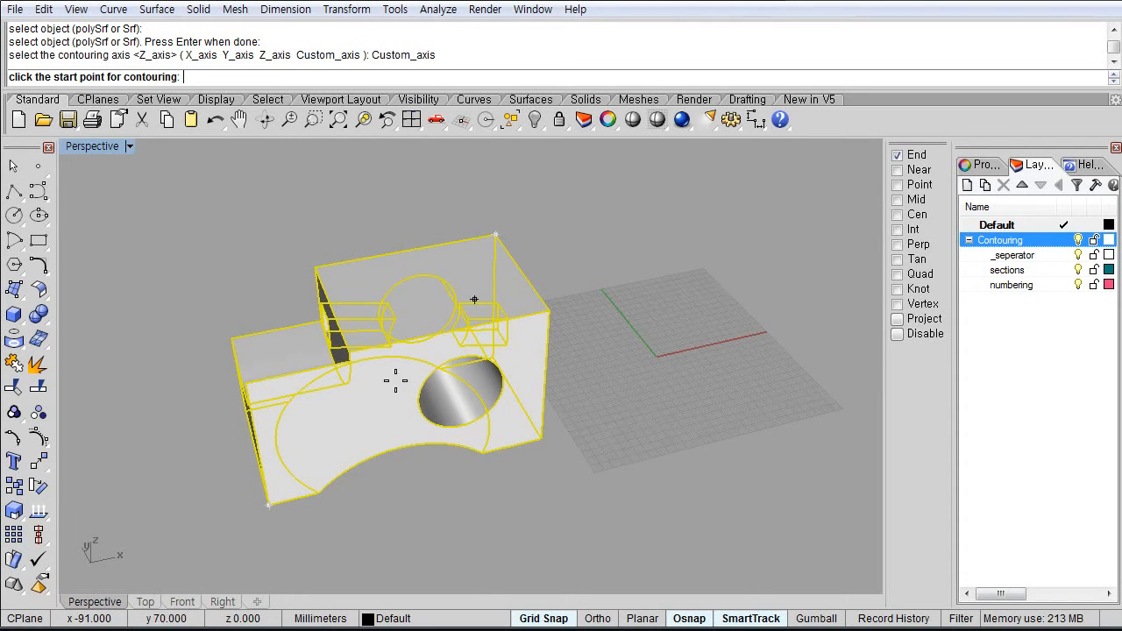
{"action": "right_click_drag", "start_coordinate": [531, 495], "coordinate": [488, 501]}
{"action": "scroll", "coordinate": [359, 532], "scroll_direction": "up", "scroll_amount": 3}
{"action": "right_click_drag", "start_coordinate": [327, 489], "coordinate": [381, 516], "text": "shift"}
{"action": "left_click", "coordinate": [310, 506]}
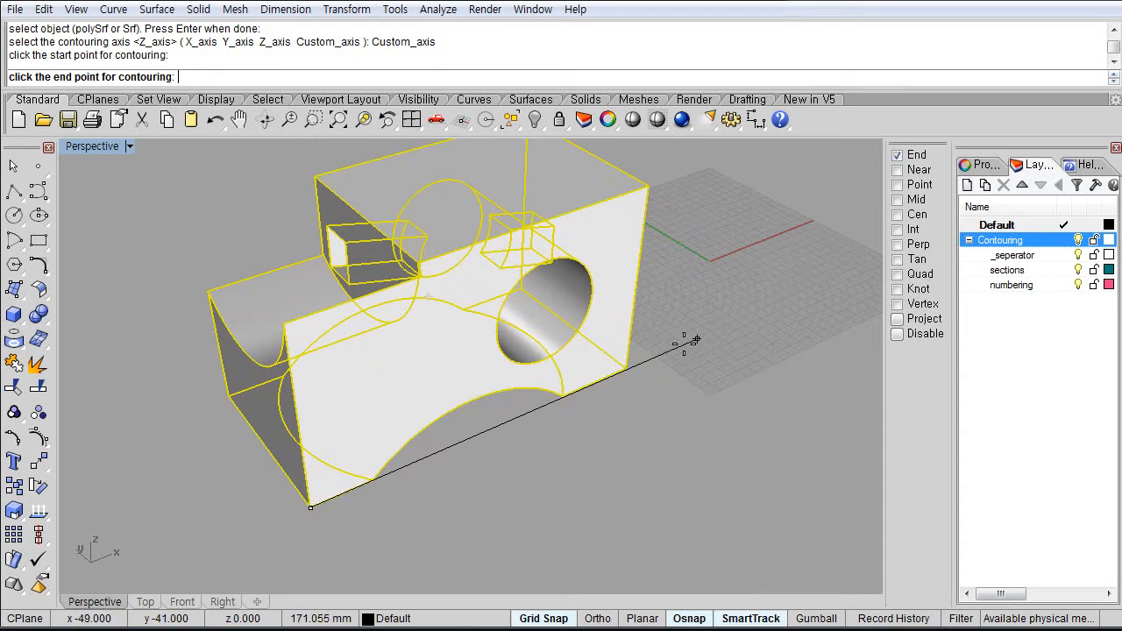
{"action": "right_click_drag", "start_coordinate": [692, 341], "coordinate": [654, 201]}
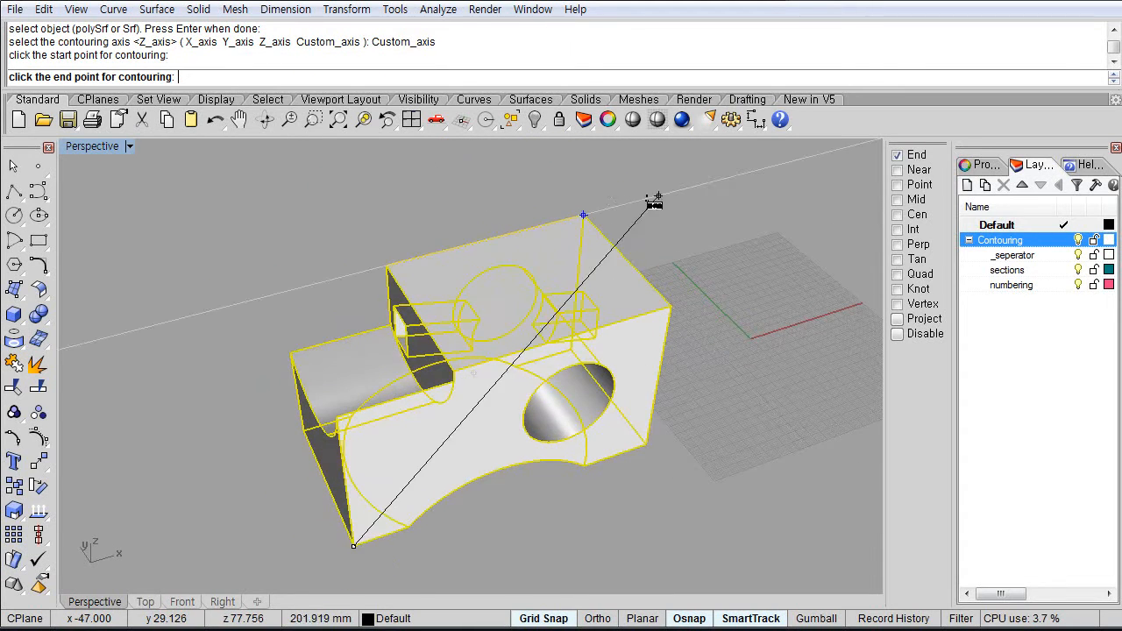
{"action": "left_click", "coordinate": [578, 214]}
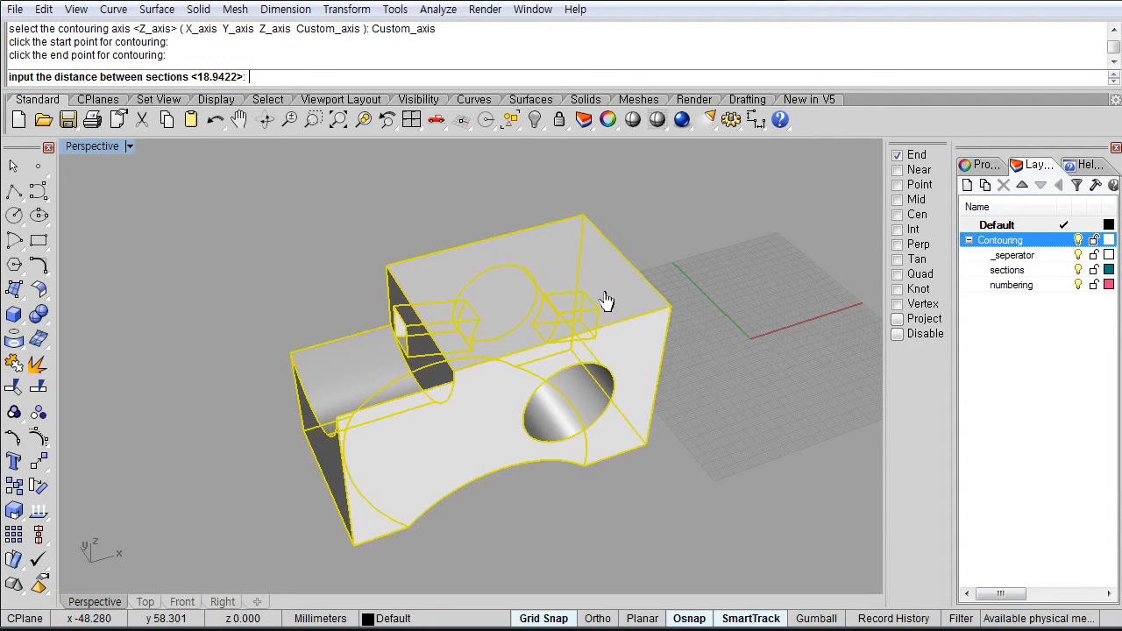
Generate the custom-axis sections with a section distance of 5, a text size of 10 and the default distance between drawing members
{"action": "right_click_drag", "start_coordinate": [605, 301], "coordinate": [462, 309]}
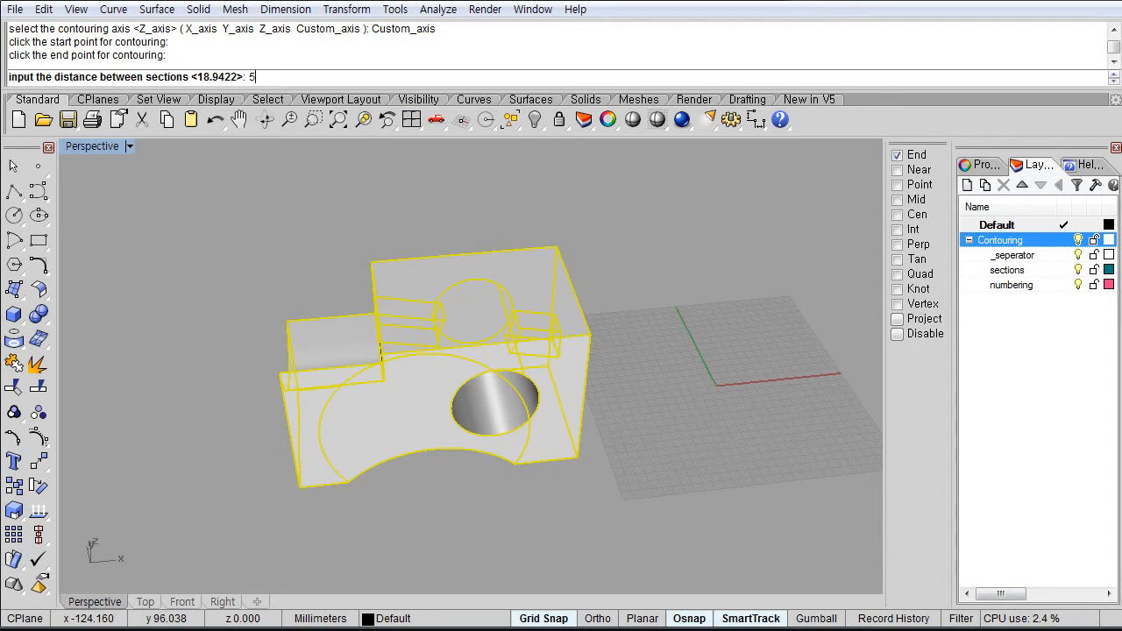
{"action": "type", "text": "5"}
{"action": "key", "text": "Return"}
{"action": "type", "text": "1"}
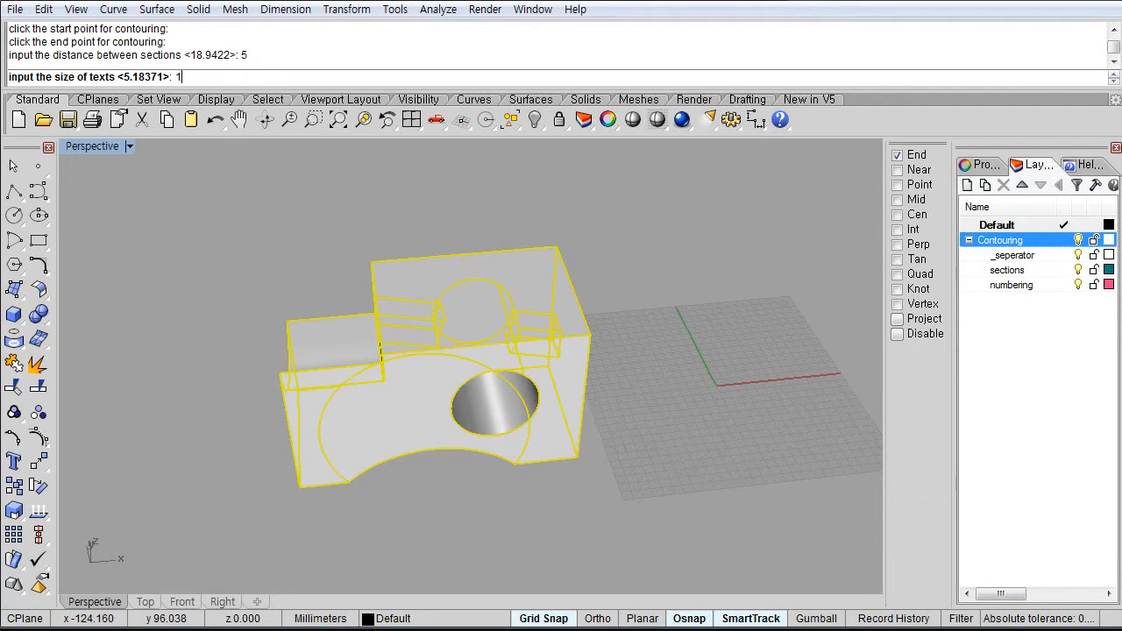
{"action": "type", "text": "0"}
{"action": "key", "text": "Return"}
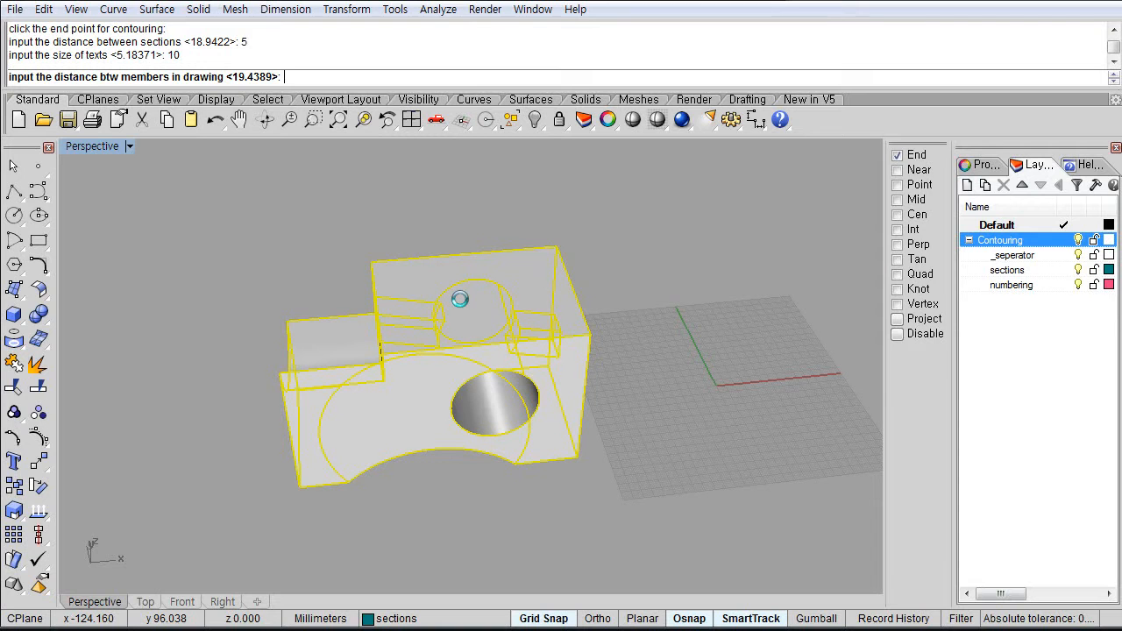
{"action": "key", "text": "Return"}
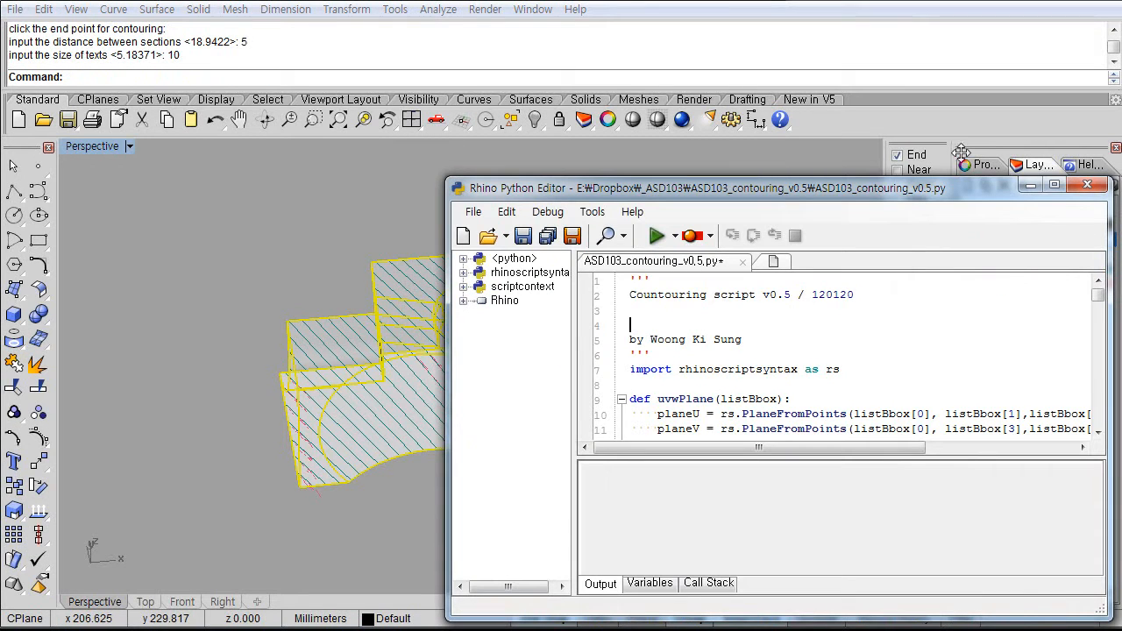
{"action": "left_click", "coordinate": [1030, 185]}
Move the block about 188 mm in the negative X direction, clear of its diagonal section curves
{"action": "right_click_drag", "start_coordinate": [573, 319], "coordinate": [379, 272]}
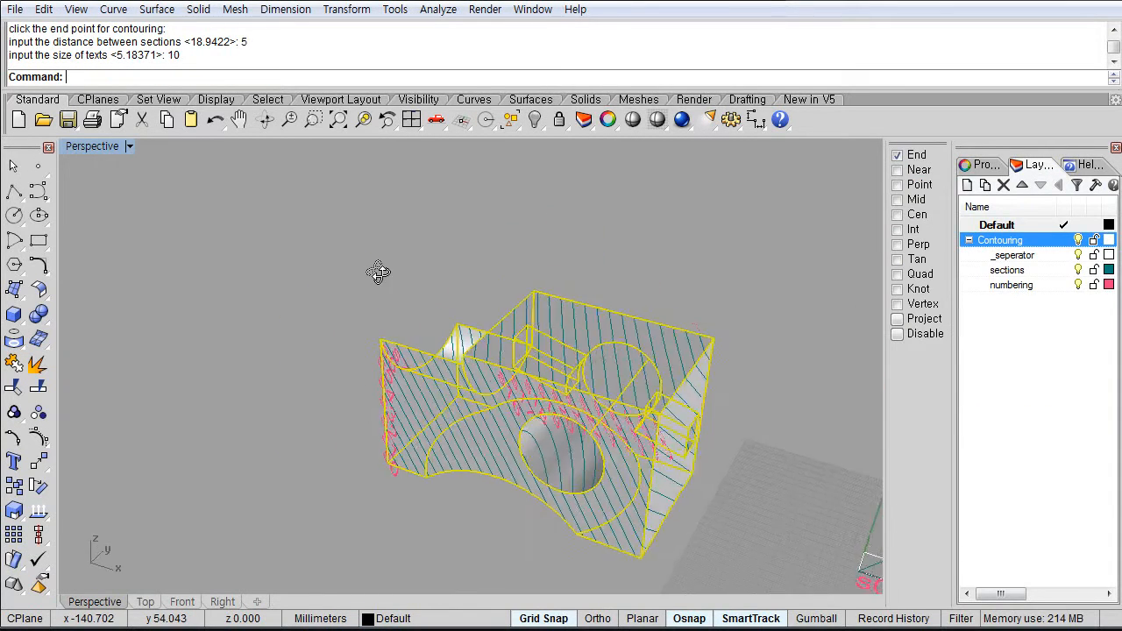
{"action": "scroll", "coordinate": [528, 320], "scroll_direction": "down", "scroll_amount": 3}
{"action": "right_click_drag", "start_coordinate": [676, 368], "coordinate": [588, 295], "text": "shift"}
{"action": "scroll", "coordinate": [561, 294], "scroll_direction": "down", "scroll_amount": 5}
{"action": "type", "text": "w"}
{"action": "key", "text": "Return"}
{"action": "left_click", "coordinate": [440, 418]}
{"action": "key", "text": "shift"}
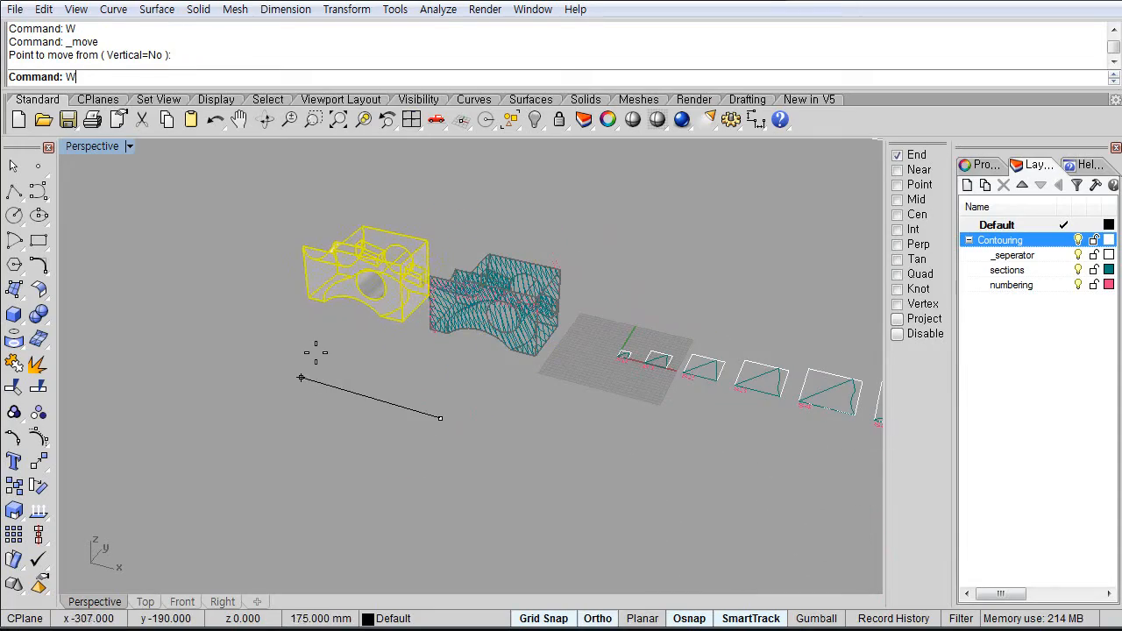
{"action": "left_click", "coordinate": [303, 351], "text": "shift"}
{"action": "left_click", "coordinate": [400, 323]}
Examine the block's diagonal section curves from several sides and the row of section drawings made from them
{"action": "right_click_drag", "start_coordinate": [442, 283], "coordinate": [387, 446]}
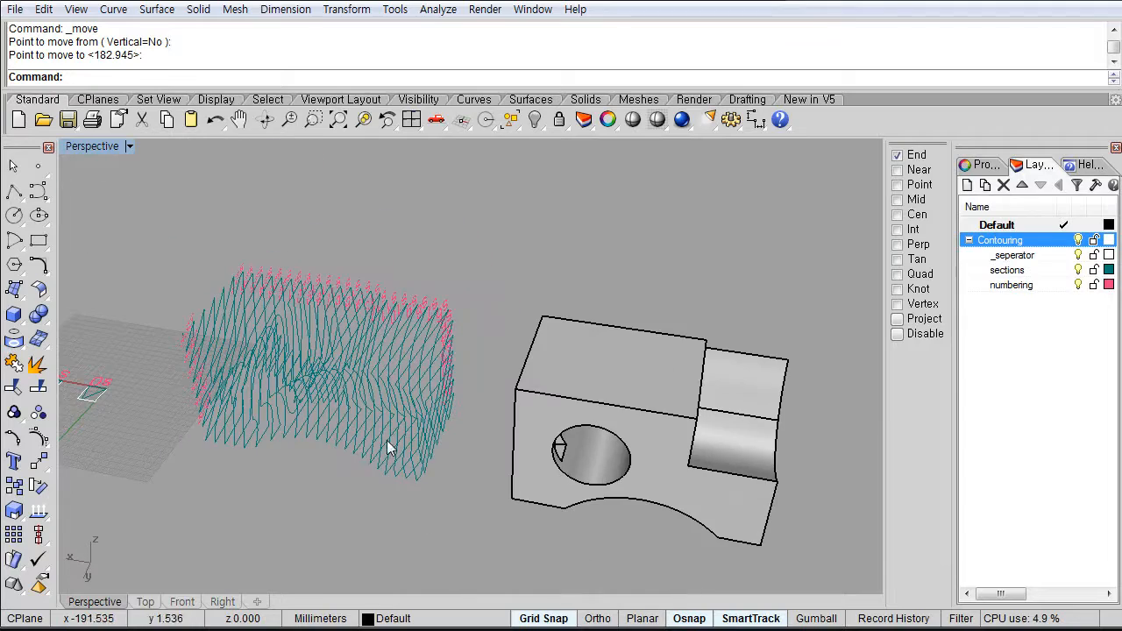
{"action": "right_click_drag", "start_coordinate": [707, 452], "coordinate": [744, 558]}
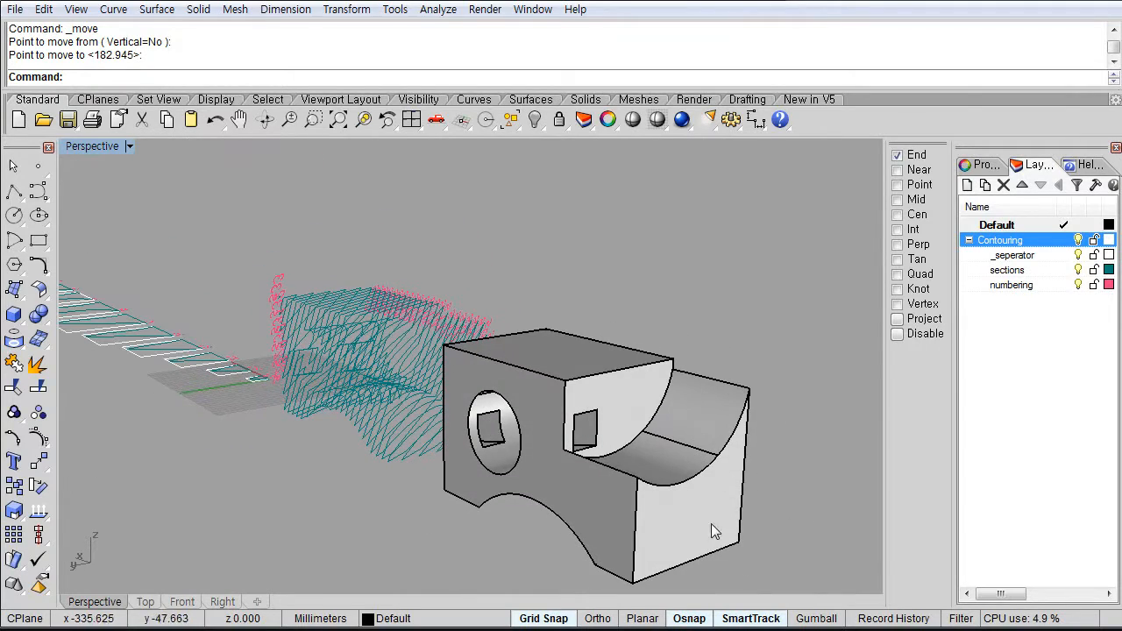
{"action": "scroll", "coordinate": [408, 389], "scroll_direction": "down", "scroll_amount": 4}
{"action": "right_click_drag", "start_coordinate": [540, 376], "coordinate": [501, 391]}
{"action": "scroll", "coordinate": [500, 391], "scroll_direction": "down", "scroll_amount": 7}
{"action": "right_click_drag", "start_coordinate": [824, 368], "coordinate": [582, 354], "text": "shift"}
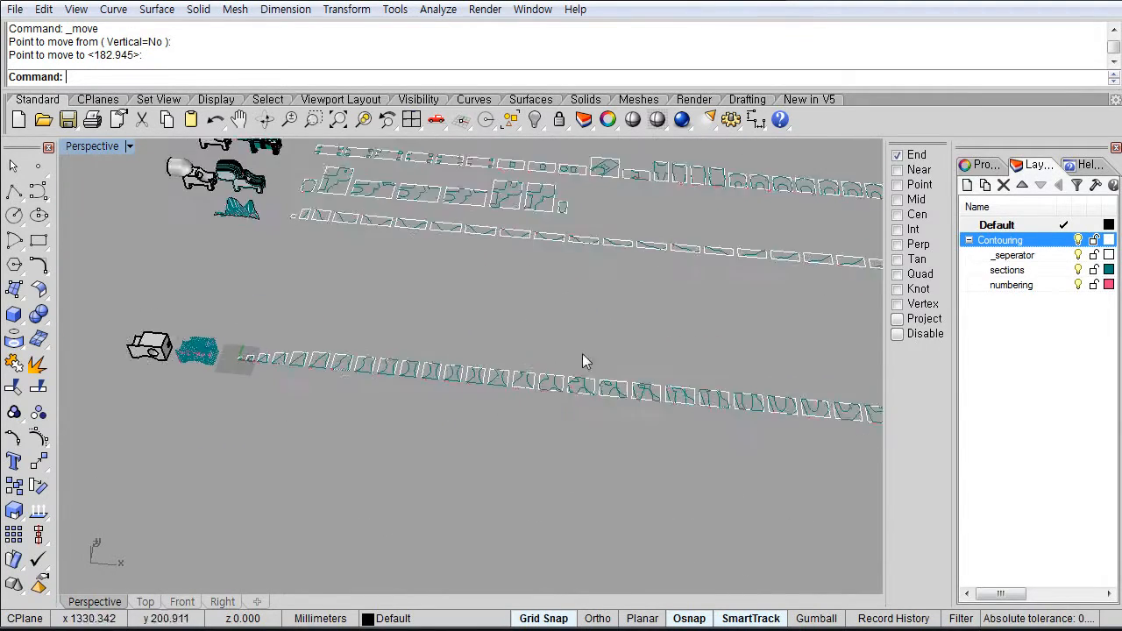
{"action": "scroll", "coordinate": [570, 346], "scroll_direction": "down", "scroll_amount": 6}
{"action": "scroll", "coordinate": [288, 347], "scroll_direction": "up", "scroll_amount": 10}
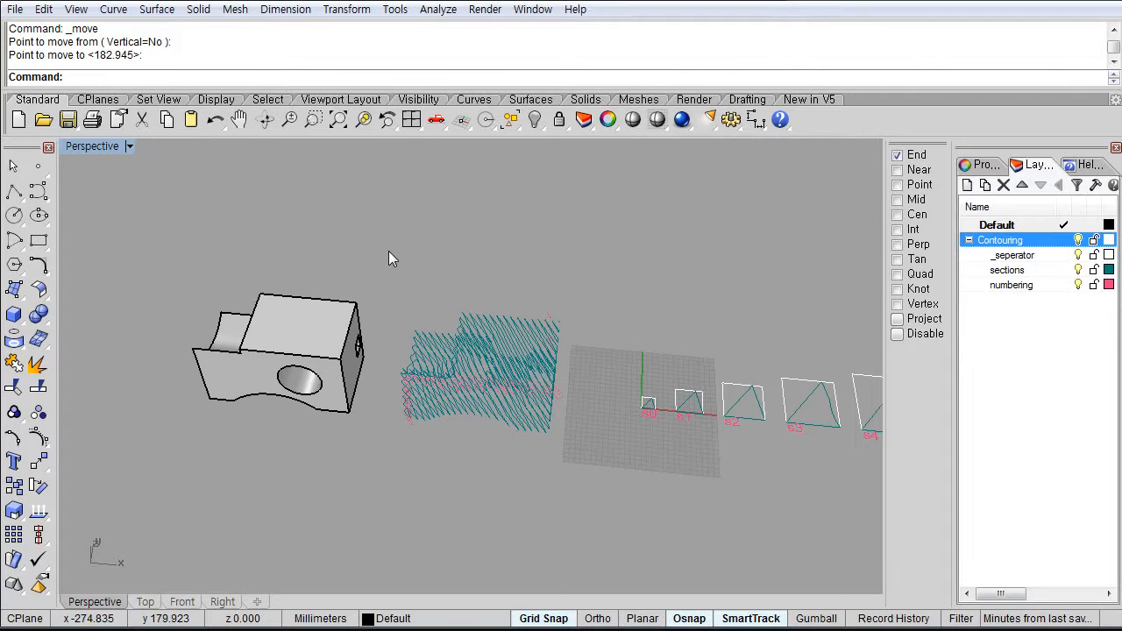
Extrude the block's diagonal section curves 5 mm as solids
{"action": "left_click_drag", "start_coordinate": [388, 255], "coordinate": [607, 490]}
{"action": "right_click_drag", "start_coordinate": [373, 356], "coordinate": [512, 362], "text": "shift"}
{"action": "left_click", "coordinate": [512, 362]}
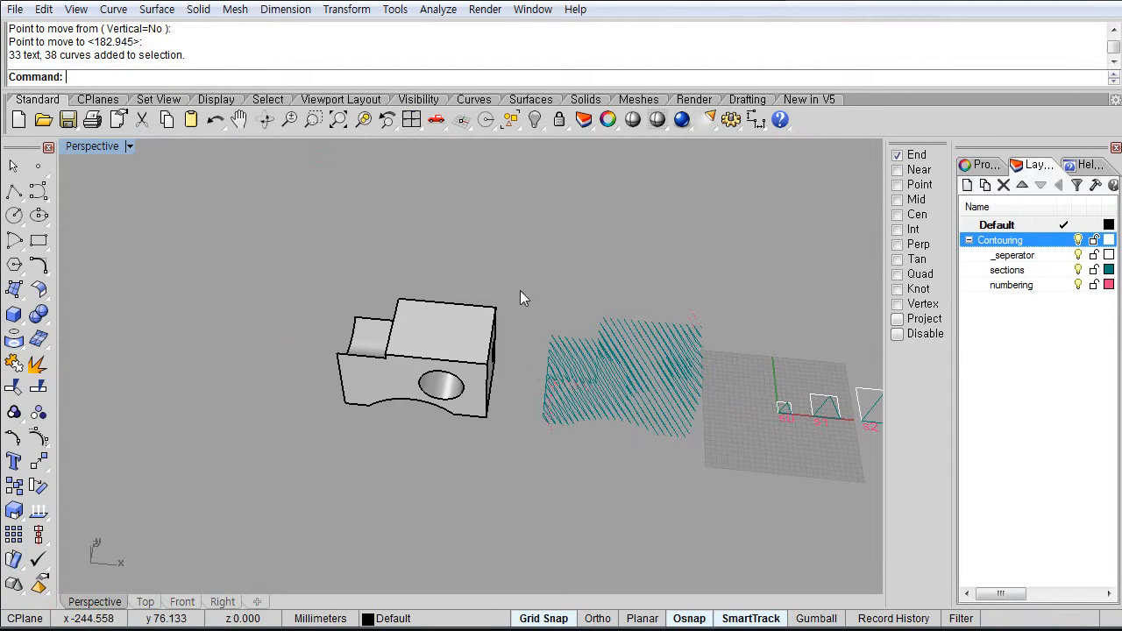
{"action": "left_click_drag", "start_coordinate": [518, 258], "coordinate": [737, 516]}
{"action": "type", "text": "qq"}
{"action": "key", "text": "Return"}
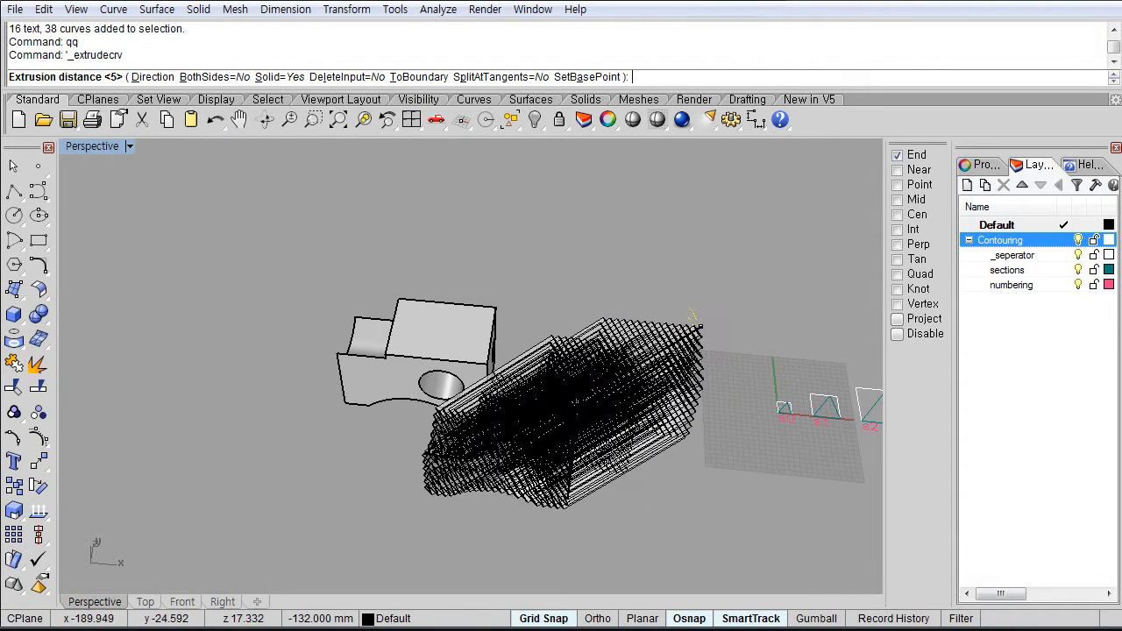
{"action": "type", "text": "5"}
{"action": "key", "text": "Return"}
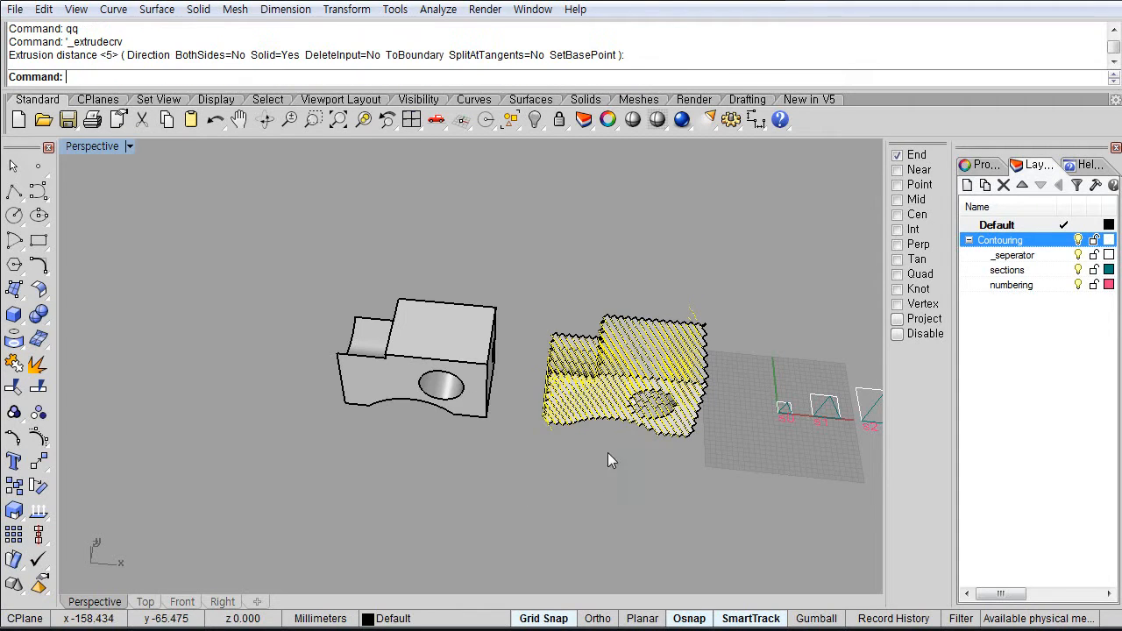
Move the block together with its diagonal section curves about 151 mm in the negative X direction, clear of the extruded layers
{"action": "scroll", "coordinate": [535, 375], "scroll_direction": "up", "scroll_amount": 4}
{"action": "left_click", "coordinate": [429, 356], "text": "shift"}
{"action": "scroll", "coordinate": [429, 356], "scroll_direction": "down", "scroll_amount": 3}
{"action": "type", "text": "m"}
{"action": "key", "text": "Return"}
{"action": "left_click", "coordinate": [524, 463]}
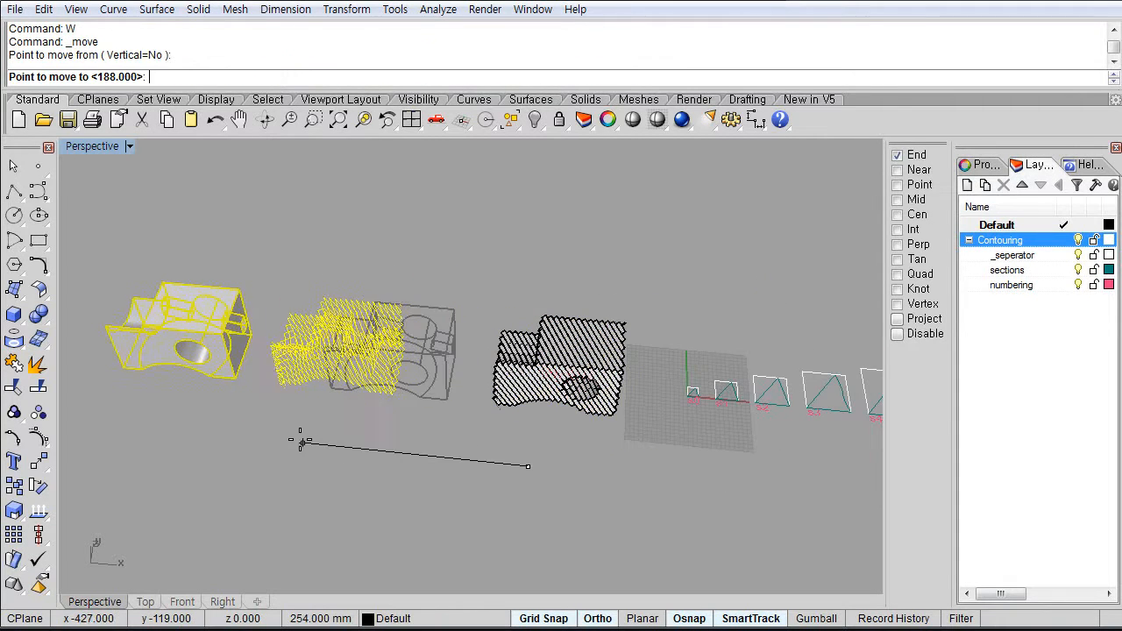
{"action": "left_click", "coordinate": [393, 451]}
{"action": "left_click", "coordinate": [392, 450]}
Examine the extruded diagonal layers from several sides alongside the section curves and the original block
{"action": "scroll", "coordinate": [699, 352], "scroll_direction": "up", "scroll_amount": 7}
{"action": "right_click_drag", "start_coordinate": [706, 359], "coordinate": [666, 351]}
{"action": "scroll", "coordinate": [568, 375], "scroll_direction": "up", "scroll_amount": 4}
{"action": "scroll", "coordinate": [666, 350], "scroll_direction": "down", "scroll_amount": 8}
{"action": "right_click_drag", "start_coordinate": [561, 359], "coordinate": [614, 411]}
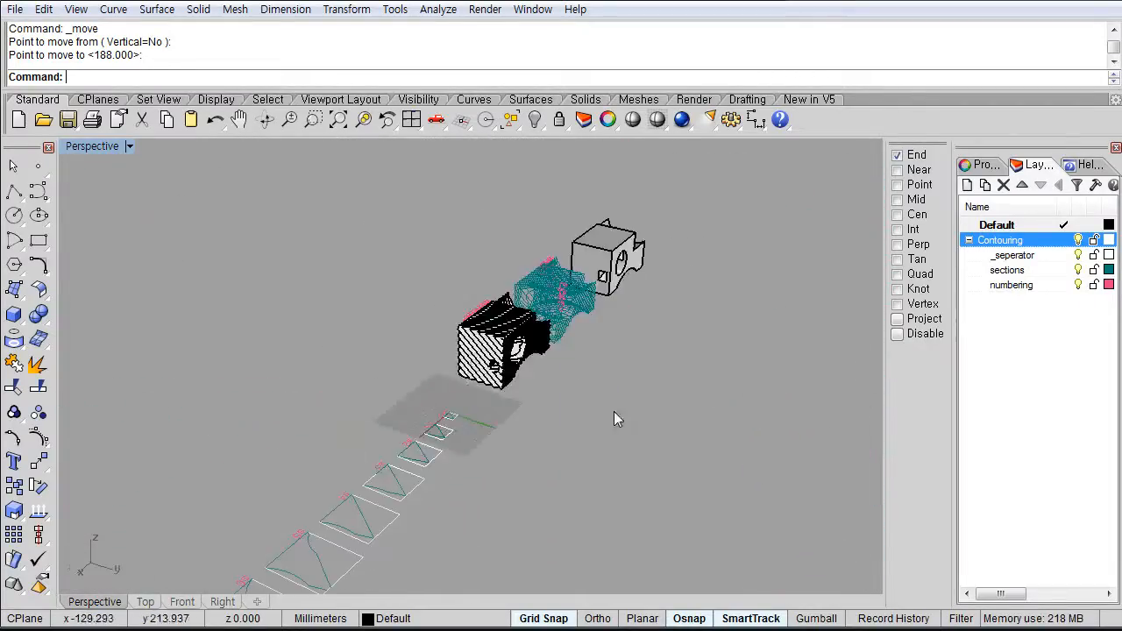
{"action": "right_click_drag", "start_coordinate": [472, 375], "coordinate": [233, 372]}
Move the block, its section curves, extruded layers and row of section drawings about 574 mm in the positive Y direction
{"action": "scroll", "coordinate": [611, 466], "scroll_direction": "down", "scroll_amount": 5}
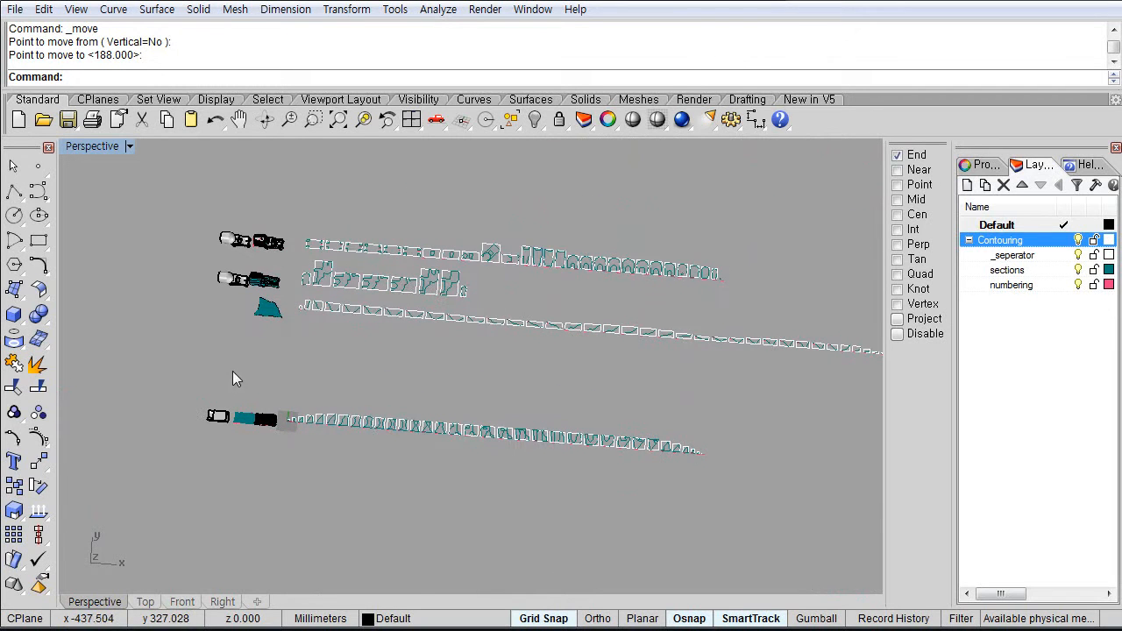
{"action": "left_click_drag", "start_coordinate": [399, 446], "coordinate": [708, 509]}
{"action": "type", "text": "w"}
{"action": "key", "text": "Return"}
{"action": "left_click", "coordinate": [700, 523]}
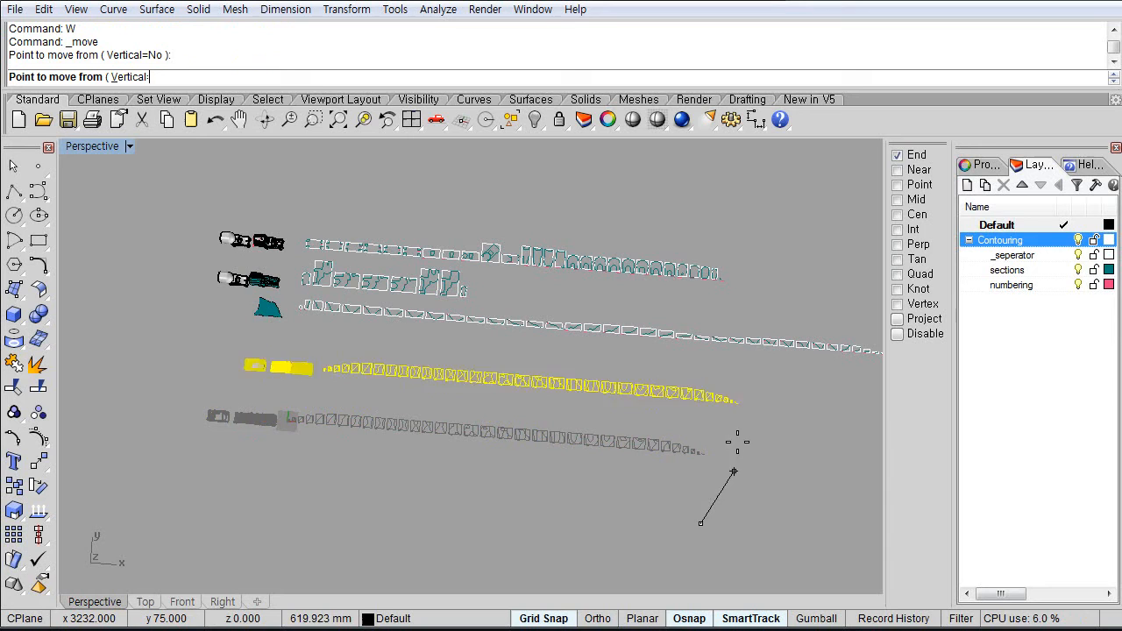
{"action": "left_click", "coordinate": [701, 440]}
Copy the original block to the free area beside the construction plane grid
{"action": "scroll", "coordinate": [189, 330], "scroll_direction": "up", "scroll_amount": 3}
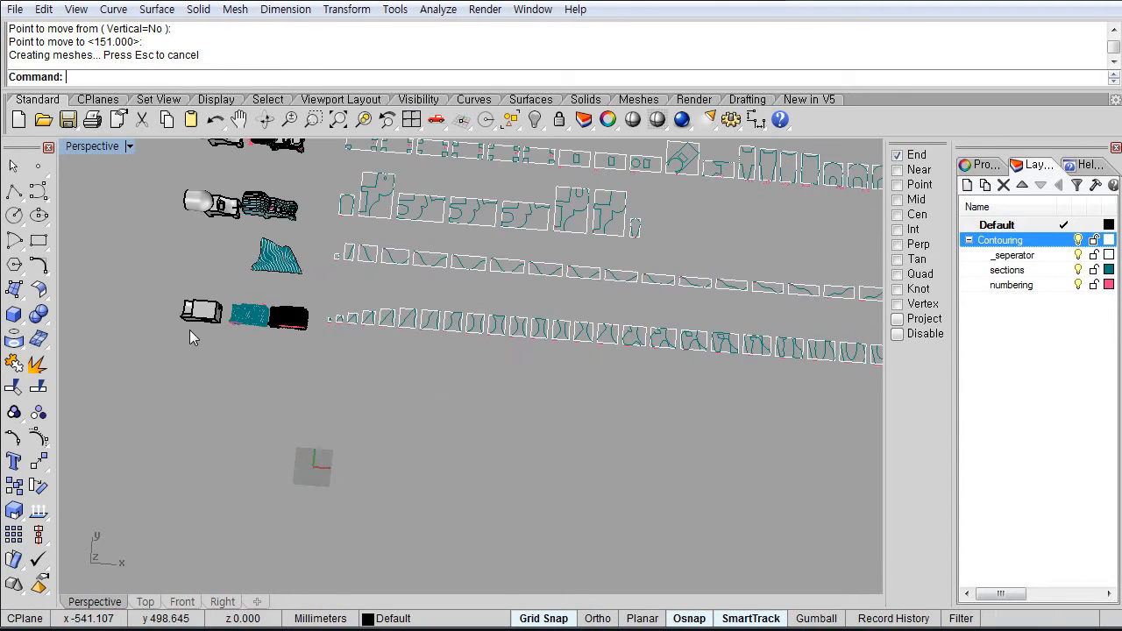
{"action": "left_click", "coordinate": [195, 320]}
{"action": "type", "text": "c"}
{"action": "key", "text": "Return"}
{"action": "left_click", "coordinate": [436, 346]}
{"action": "left_click", "coordinate": [488, 493]}
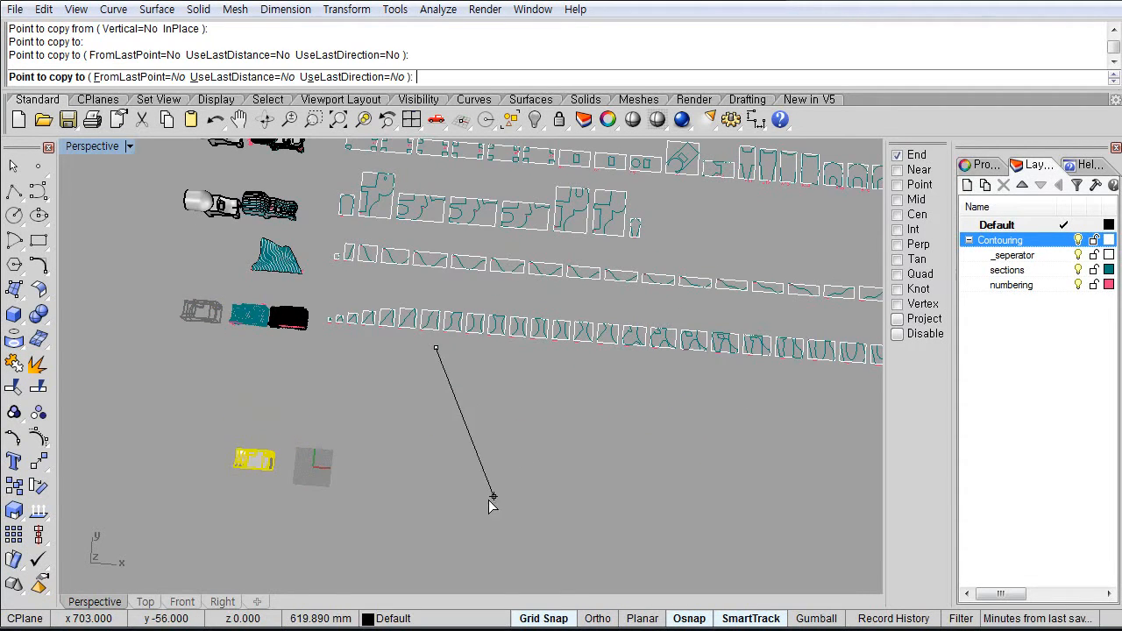
{"action": "key", "text": "Return"}
Run the contouring Python script on the copied block and choose the custom axis for contouring
{"action": "left_click_drag", "start_coordinate": [391, 553], "coordinate": [145, 381]}
{"action": "type", "text": "ZS"}
{"action": "key", "text": "Return"}
{"action": "key", "text": "Escape"}
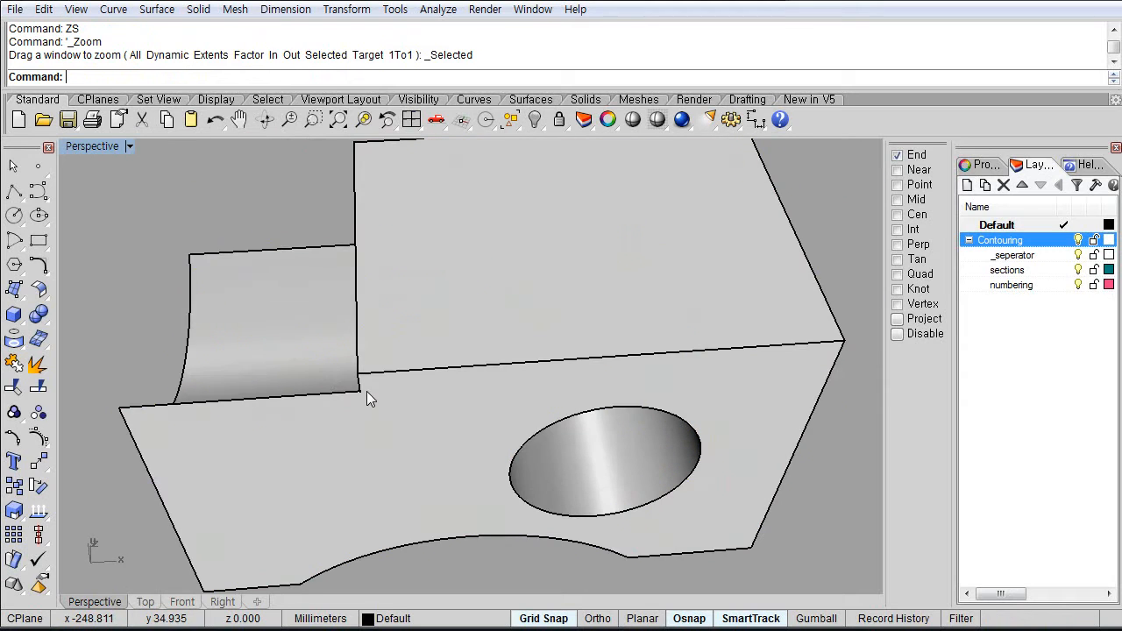
{"action": "scroll", "coordinate": [407, 363], "scroll_direction": "down", "scroll_amount": 5}
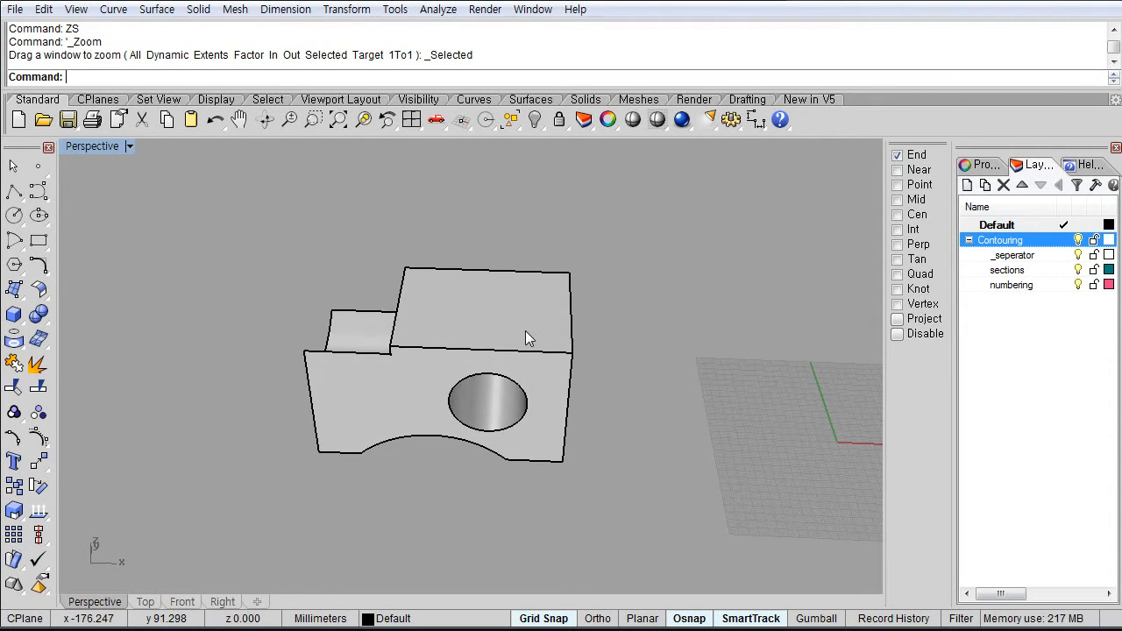
{"action": "type", "text": "Ed"}
{"action": "key", "text": "Return"}
{"action": "left_click", "coordinate": [657, 233]}
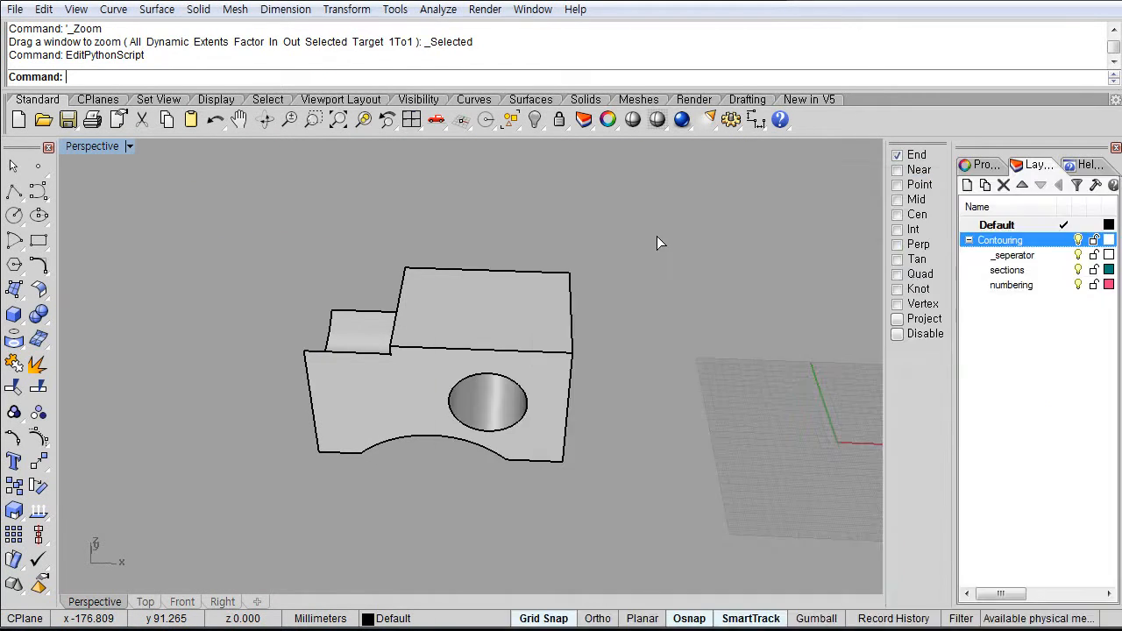
{"action": "left_click", "coordinate": [493, 315]}
{"action": "key", "text": "Return"}
{"action": "left_click", "coordinate": [330, 77]}
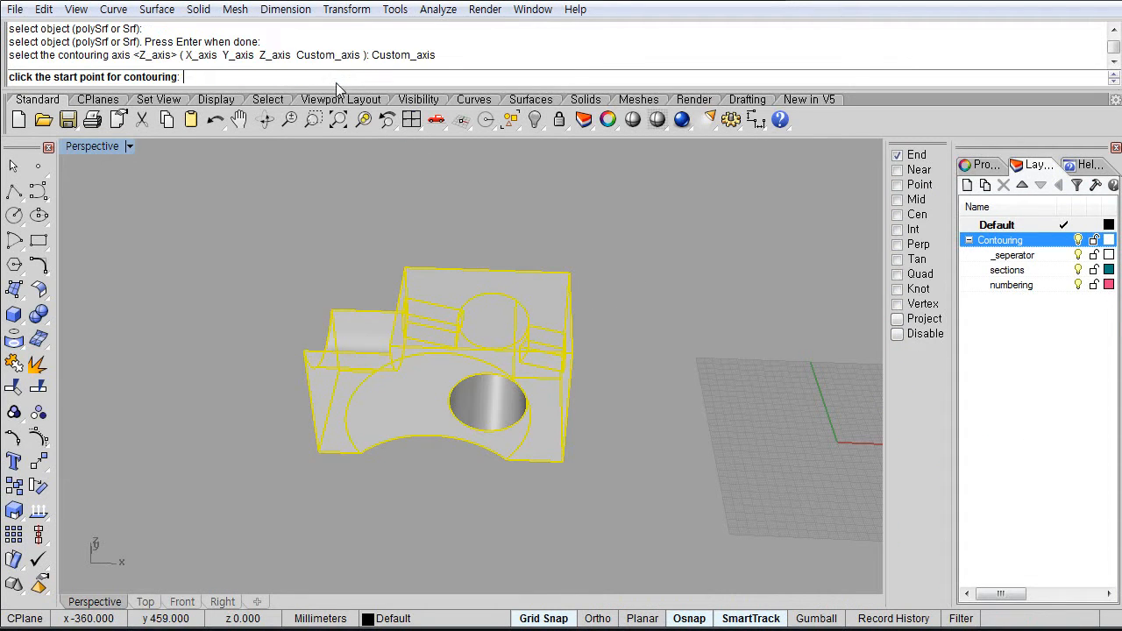
Set a contouring line in the X direction across the block's middle, starting at about X -250, Y -34, and generate sections with a distance of 3
{"action": "scroll", "coordinate": [569, 383], "scroll_direction": "down", "scroll_amount": 4}
{"action": "right_click_drag", "start_coordinate": [554, 396], "coordinate": [541, 419]}
{"action": "scroll", "coordinate": [556, 425], "scroll_direction": "up", "scroll_amount": 4}
{"action": "right_click_drag", "start_coordinate": [534, 458], "coordinate": [516, 467]}
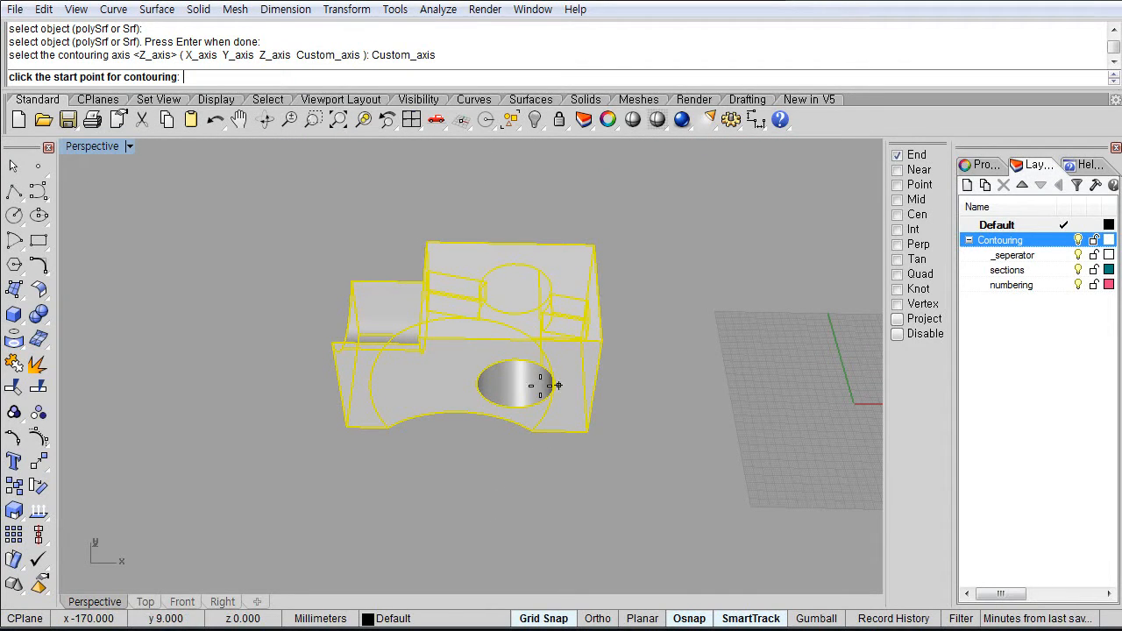
{"action": "mouse_move", "coordinate": [450, 415]}
{"action": "right_mouse_down"}
{"action": "mouse_move", "coordinate": [536, 360]}
{"action": "mouse_move", "coordinate": [446, 425]}
{"action": "right_mouse_up"}
{"action": "scroll", "coordinate": [438, 465], "scroll_direction": "up", "scroll_amount": 4}
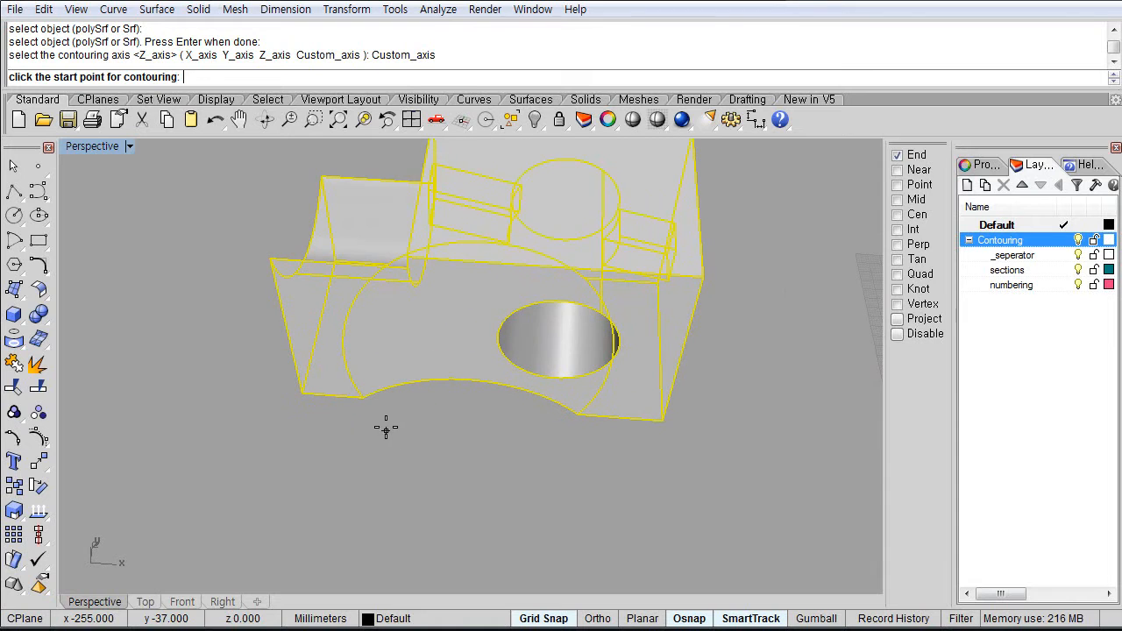
{"action": "right_click_drag", "start_coordinate": [354, 429], "coordinate": [445, 425]}
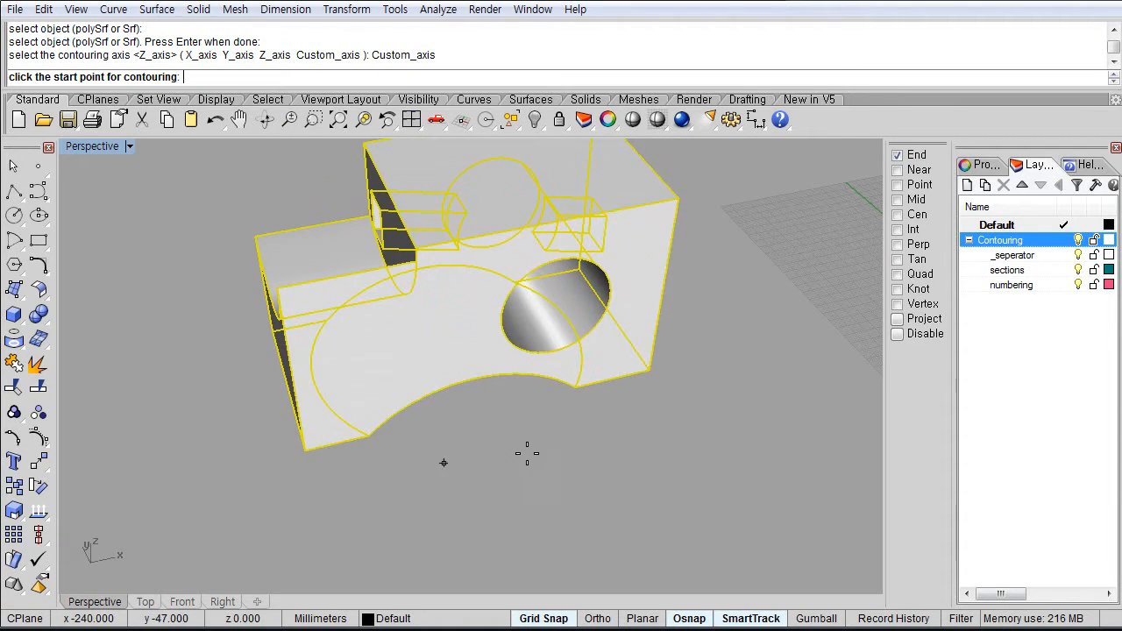
{"action": "right_click_drag", "start_coordinate": [443, 462], "coordinate": [551, 479]}
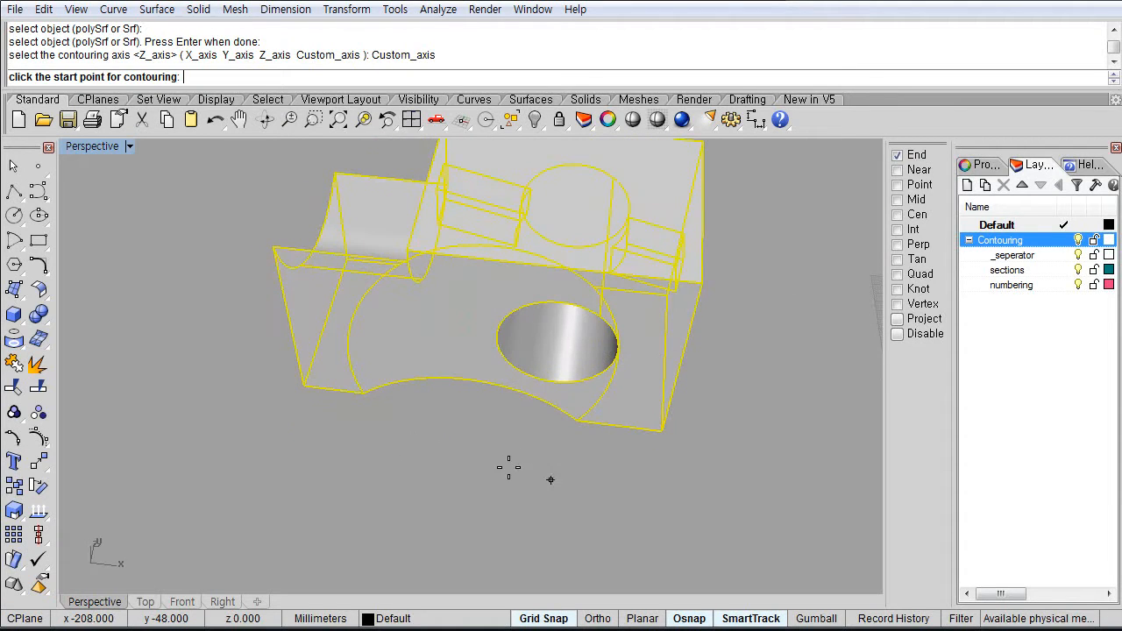
{"action": "left_click", "coordinate": [399, 421]}
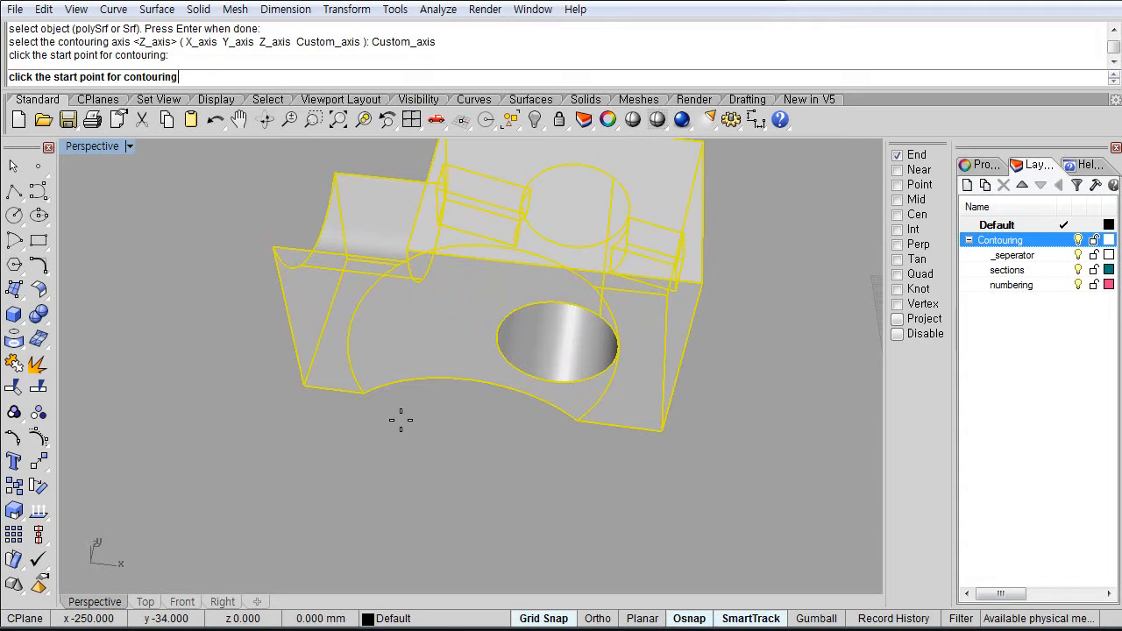
{"action": "key", "text": "F8"}
{"action": "left_click", "coordinate": [570, 441], "text": "shift"}
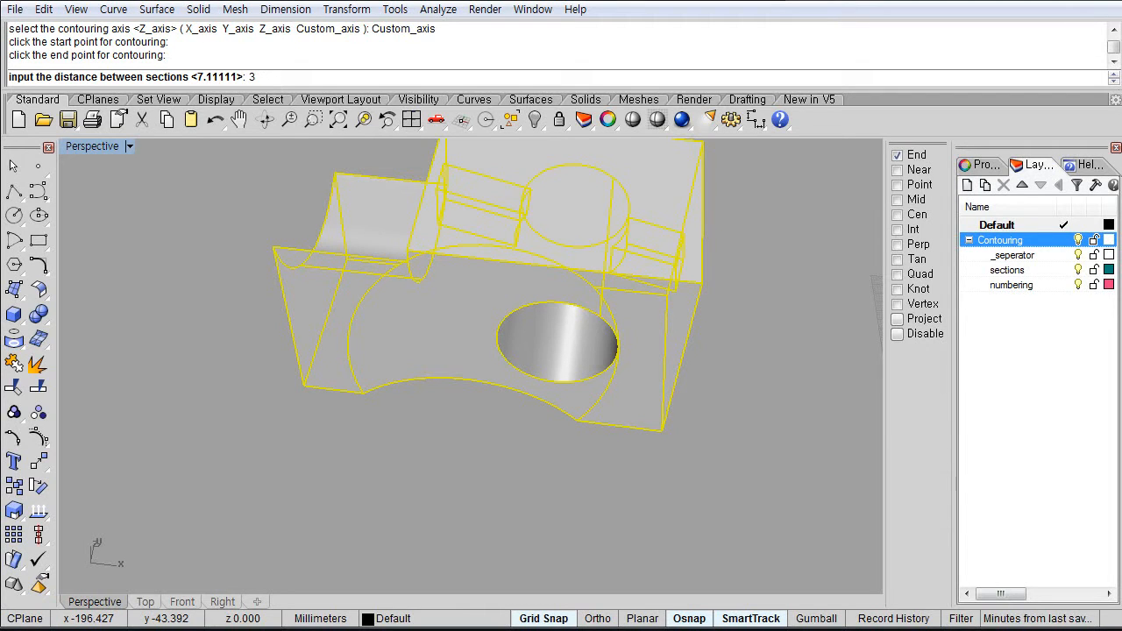
{"action": "key", "text": "Return"}
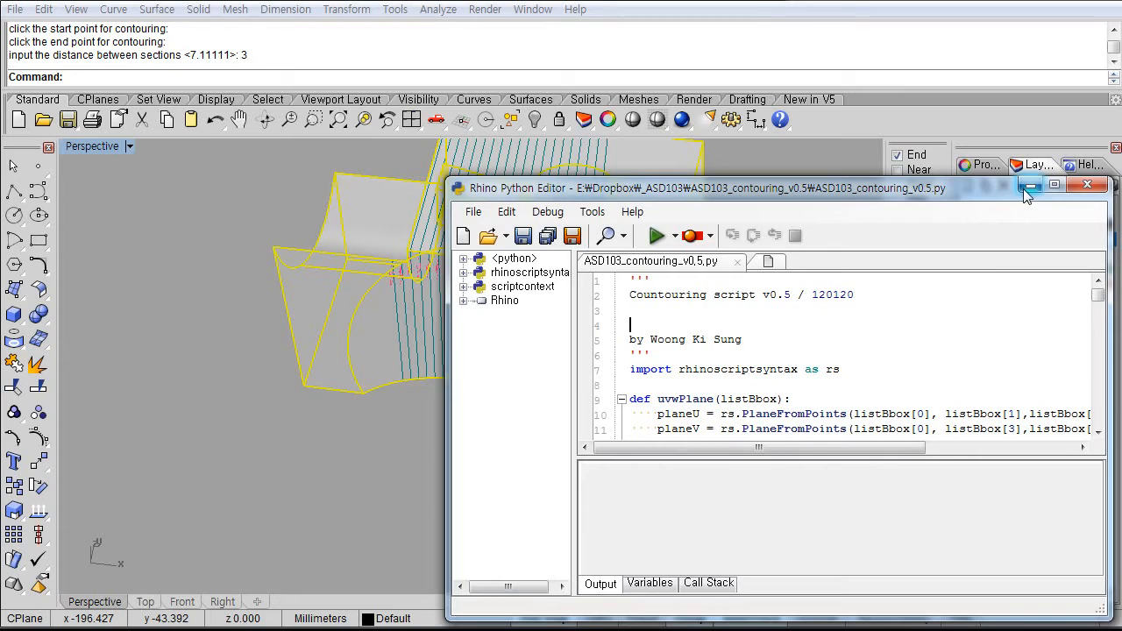
{"action": "left_click", "coordinate": [1027, 186]}
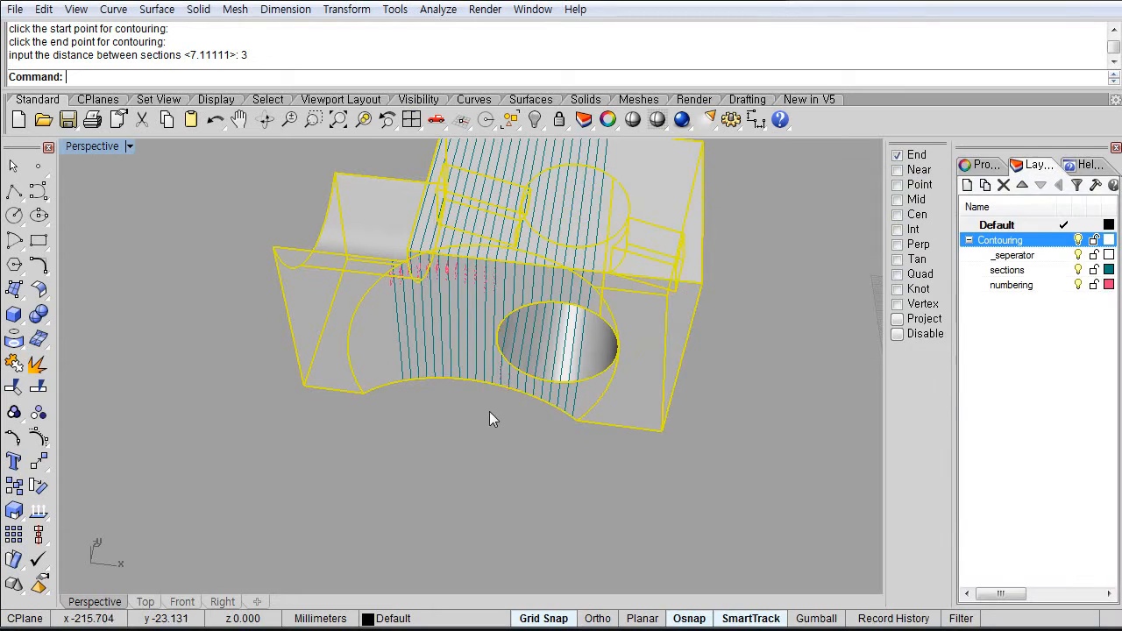
Examine the numbered section curves across the block's middle from several sides, and the row of section drawings beside it
{"action": "right_click_drag", "start_coordinate": [489, 411], "coordinate": [564, 408]}
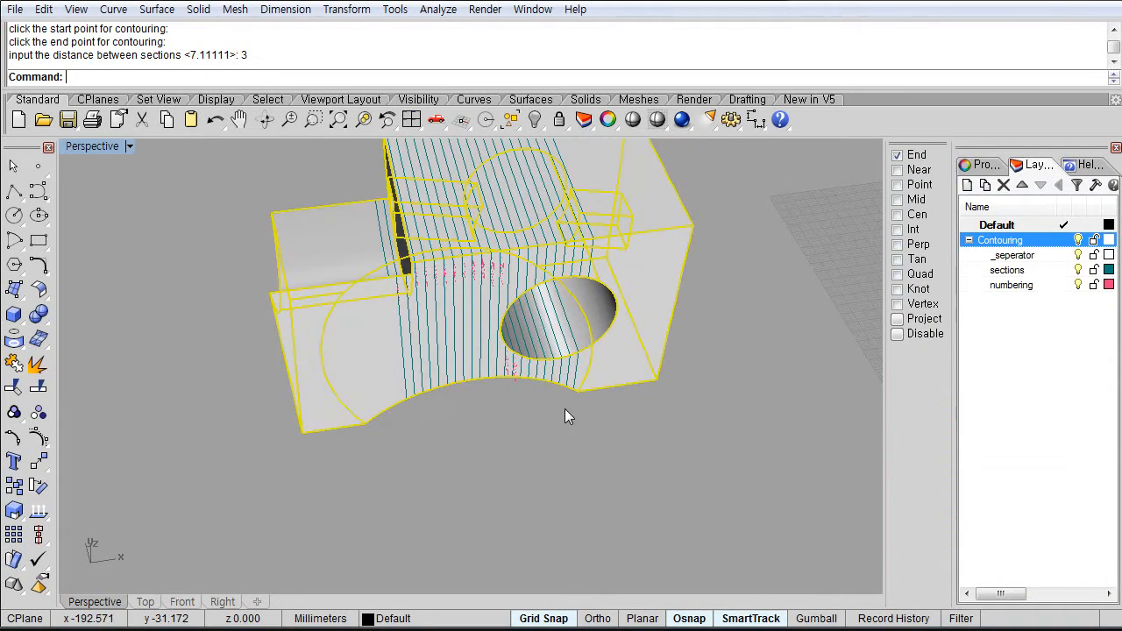
{"action": "left_click", "coordinate": [508, 419]}
{"action": "right_click_drag", "start_coordinate": [496, 414], "coordinate": [360, 450]}
{"action": "scroll", "coordinate": [561, 385], "scroll_direction": "up", "scroll_amount": 4}
{"action": "right_click_drag", "start_coordinate": [524, 460], "coordinate": [399, 448]}
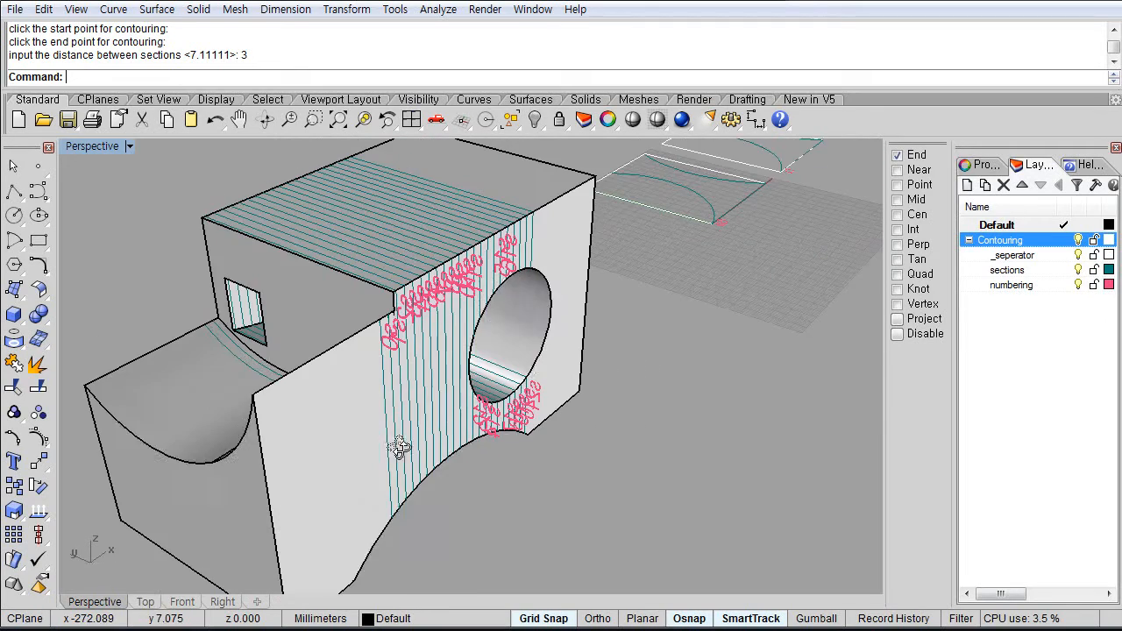
{"action": "right_click_drag", "start_coordinate": [383, 401], "coordinate": [446, 486]}
{"action": "right_click_drag", "start_coordinate": [442, 174], "coordinate": [590, 395]}
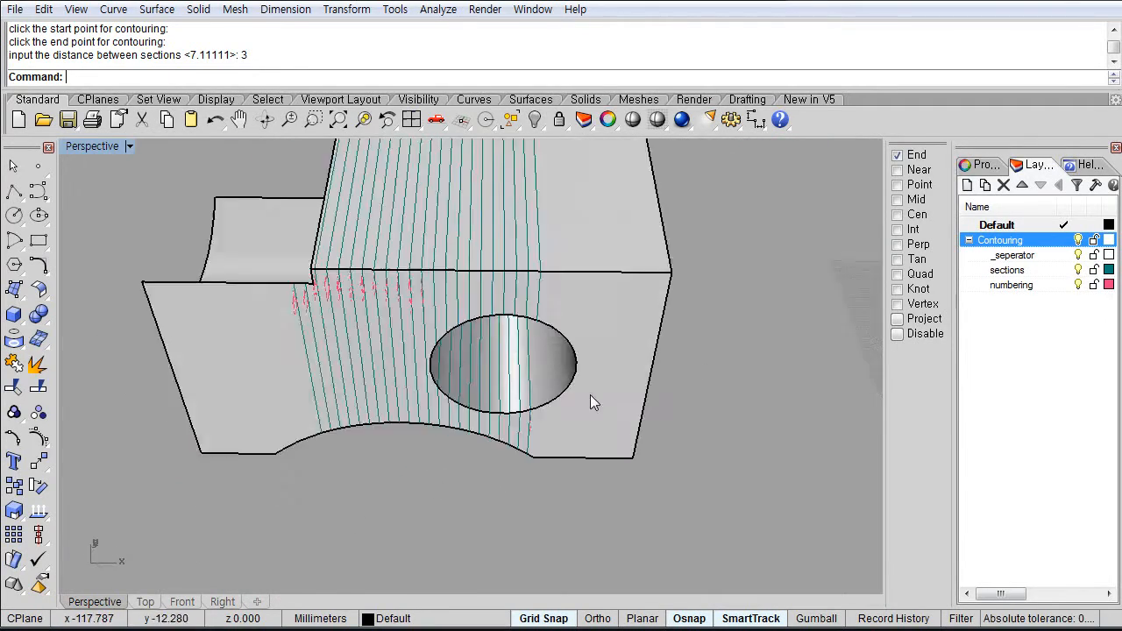
{"action": "scroll", "coordinate": [598, 395], "scroll_direction": "down", "scroll_amount": 12}
{"action": "right_click_drag", "start_coordinate": [720, 404], "coordinate": [151, 350], "text": "shift"}
{"action": "scroll", "coordinate": [455, 346], "scroll_direction": "down", "scroll_amount": 6}
{"action": "right_click_drag", "start_coordinate": [456, 345], "coordinate": [557, 337], "text": "shift"}
{"action": "scroll", "coordinate": [303, 340], "scroll_direction": "up", "scroll_amount": 10}
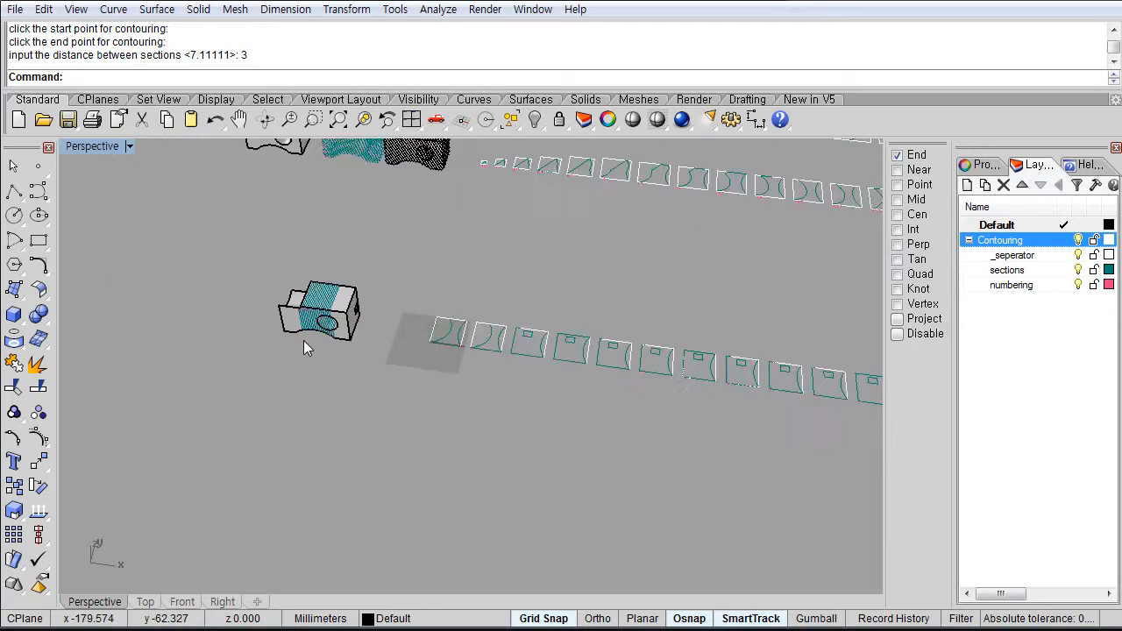
{"action": "right_click_drag", "start_coordinate": [319, 311], "coordinate": [541, 333], "text": "shift"}
{"action": "left_click", "coordinate": [542, 335]}
{"action": "type", "text": "c"}
{"action": "key", "text": "Return"}
{"action": "left_click", "coordinate": [668, 308]}
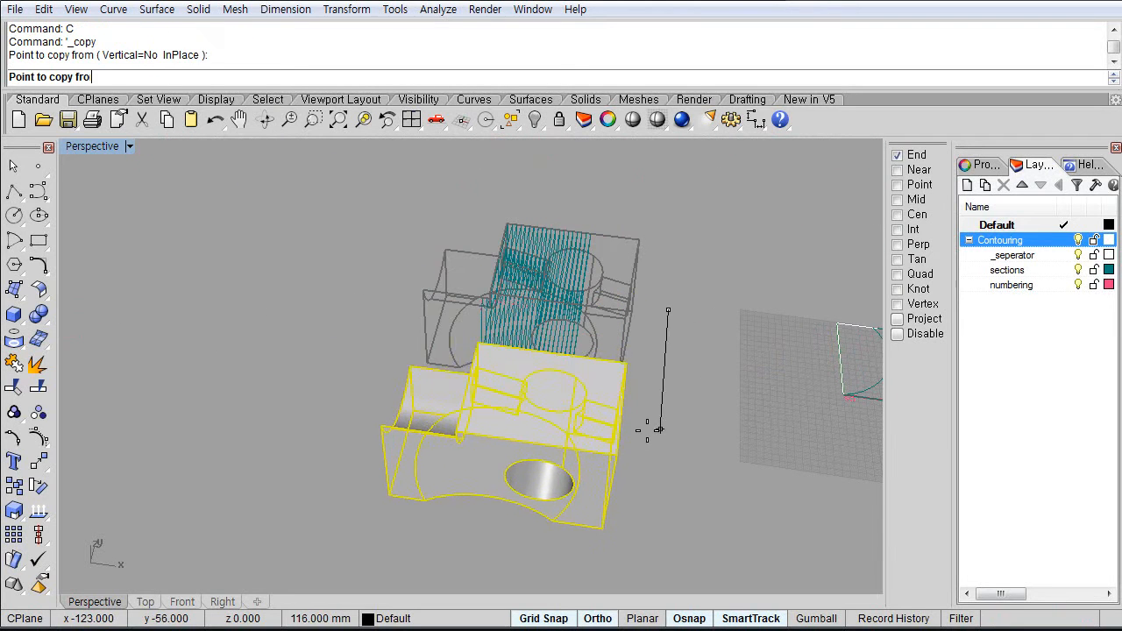
{"action": "key", "text": "Escape"}
Move the partly sectioned block in the negative Y direction, clear of its section curves
{"action": "type", "text": "w"}
{"action": "key", "text": "Return"}
{"action": "left_click", "coordinate": [676, 347]}
{"action": "left_click", "coordinate": [657, 478], "text": "shift"}
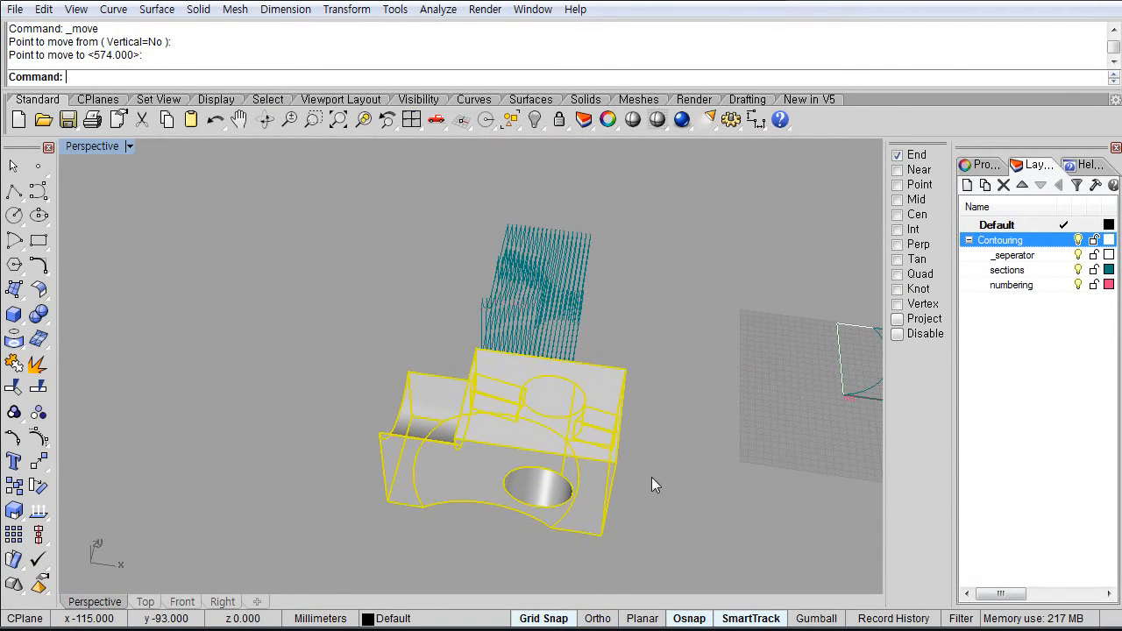
{"action": "left_click", "coordinate": [651, 477]}
Extrude the section curves from the block's middle 3 mm as solids
{"action": "right_click_drag", "start_coordinate": [651, 466], "coordinate": [631, 365]}
{"action": "left_click_drag", "start_coordinate": [630, 357], "coordinate": [437, 231]}
{"action": "type", "text": "qq"}
{"action": "key", "text": "Return"}
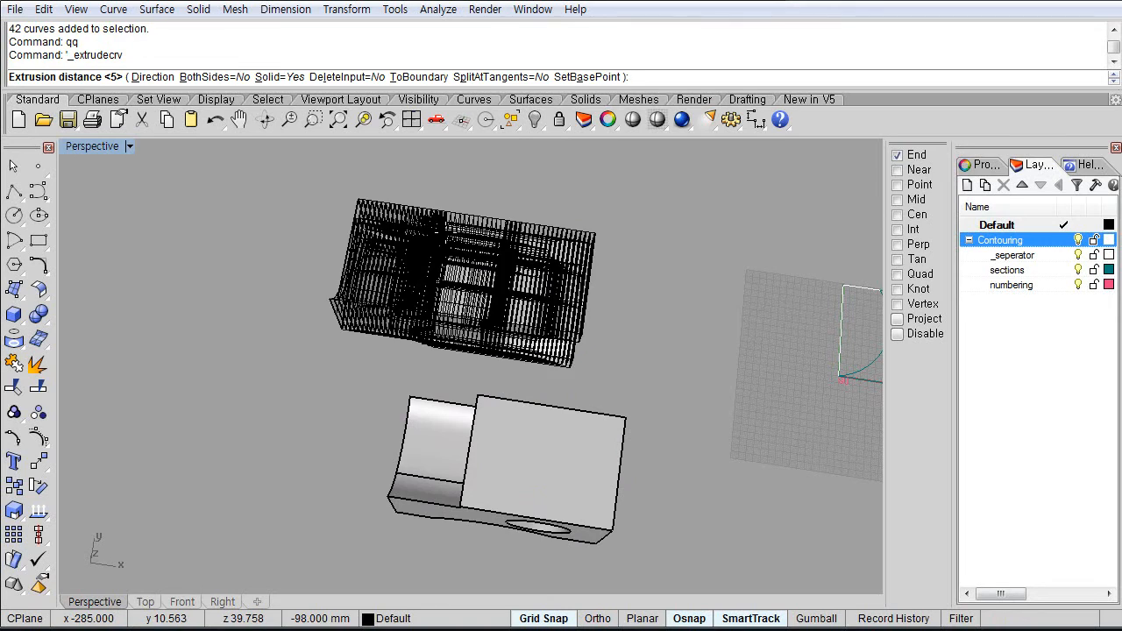
{"action": "type", "text": "3"}
{"action": "key", "text": "Return"}
Copy the block in the positive Y direction to the far side of the extruded layers
{"action": "right_click_drag", "start_coordinate": [608, 391], "coordinate": [526, 375]}
{"action": "scroll", "coordinate": [534, 379], "scroll_direction": "down", "scroll_amount": 4}
{"action": "left_click", "coordinate": [534, 379]}
{"action": "type", "text": "c"}
{"action": "key", "text": "Return"}
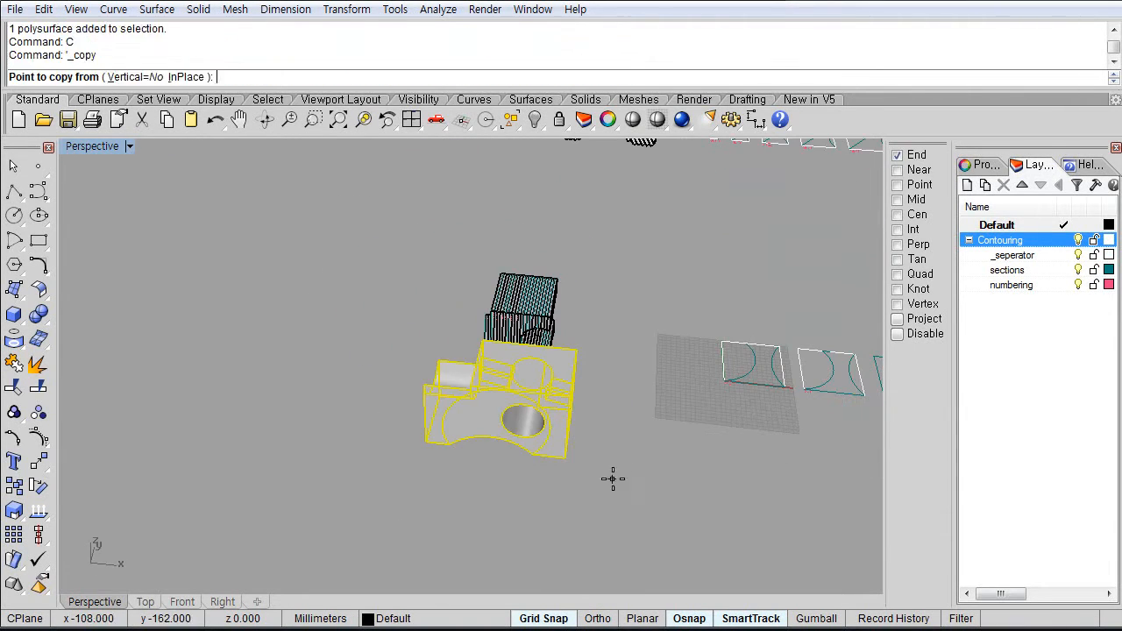
{"action": "left_click", "coordinate": [613, 479]}
{"action": "left_click", "coordinate": [623, 316], "text": "shift"}
{"action": "key", "text": "Escape"}
Delete the block on the negative Y side of the extruded layers, keeping its copy
{"action": "scroll", "coordinate": [633, 313], "scroll_direction": "down", "scroll_amount": 7}
{"action": "right_click_drag", "start_coordinate": [640, 310], "coordinate": [495, 370], "text": "shift"}
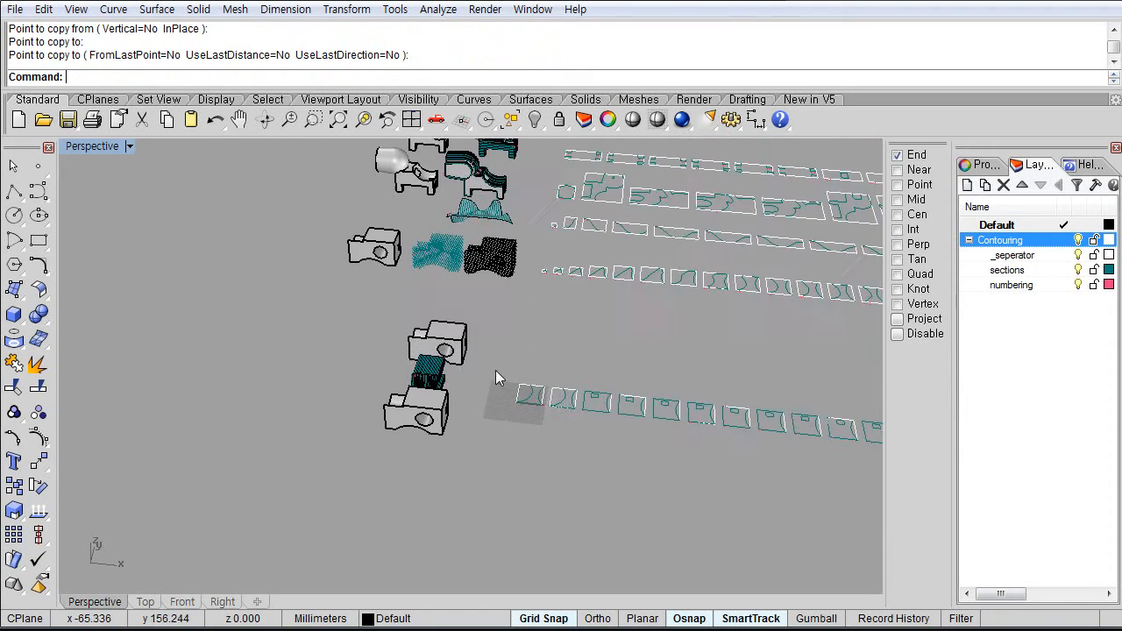
{"action": "left_click", "coordinate": [441, 405]}
{"action": "key", "text": "Delete"}
{"action": "scroll", "coordinate": [482, 393], "scroll_direction": "down", "scroll_amount": 5}
{"action": "right_click_drag", "start_coordinate": [622, 348], "coordinate": [346, 344], "text": "shift"}
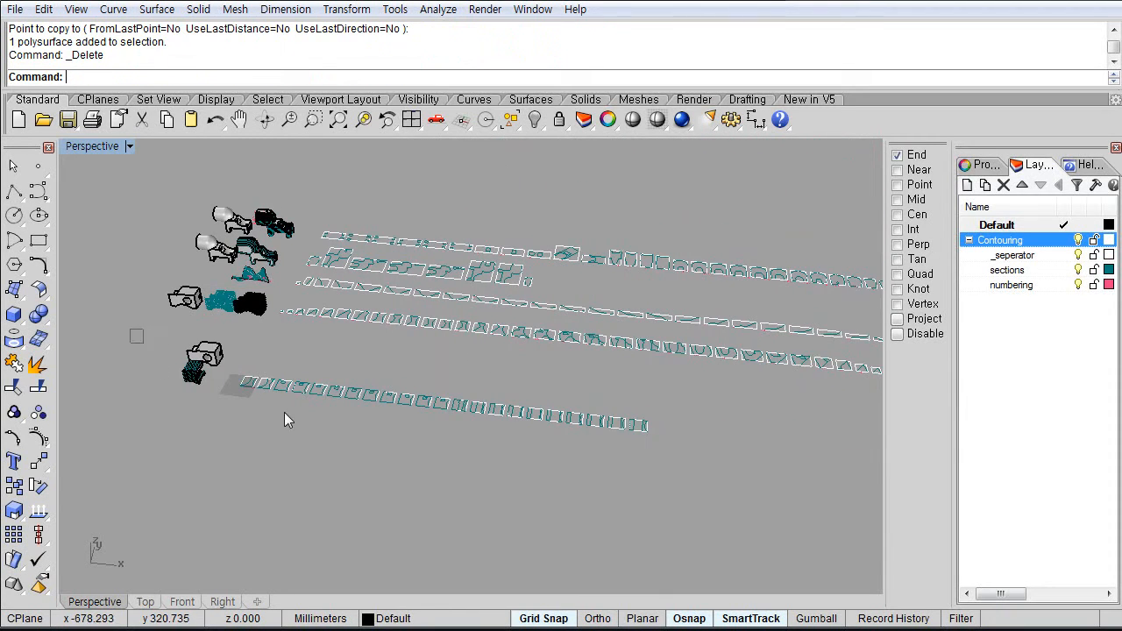
{"action": "left_click_drag", "start_coordinate": [284, 412], "coordinate": [776, 478]}
{"action": "type", "text": "w"}
{"action": "key", "text": "Return"}
{"action": "key", "text": "Escape"}
{"action": "right_click_drag", "start_coordinate": [211, 373], "coordinate": [310, 387]}
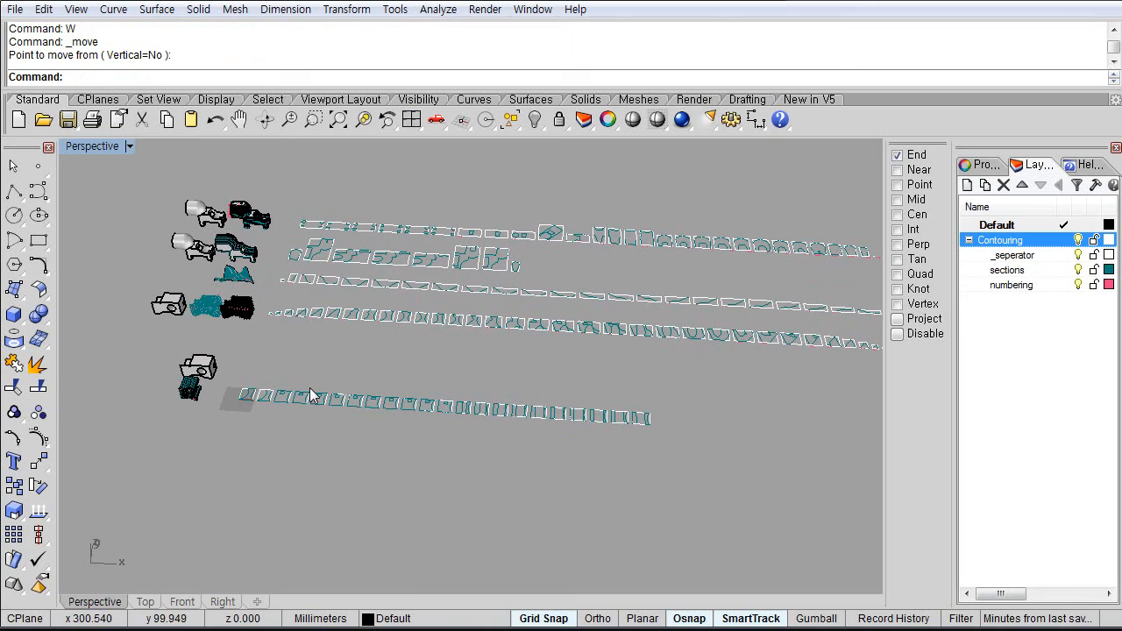